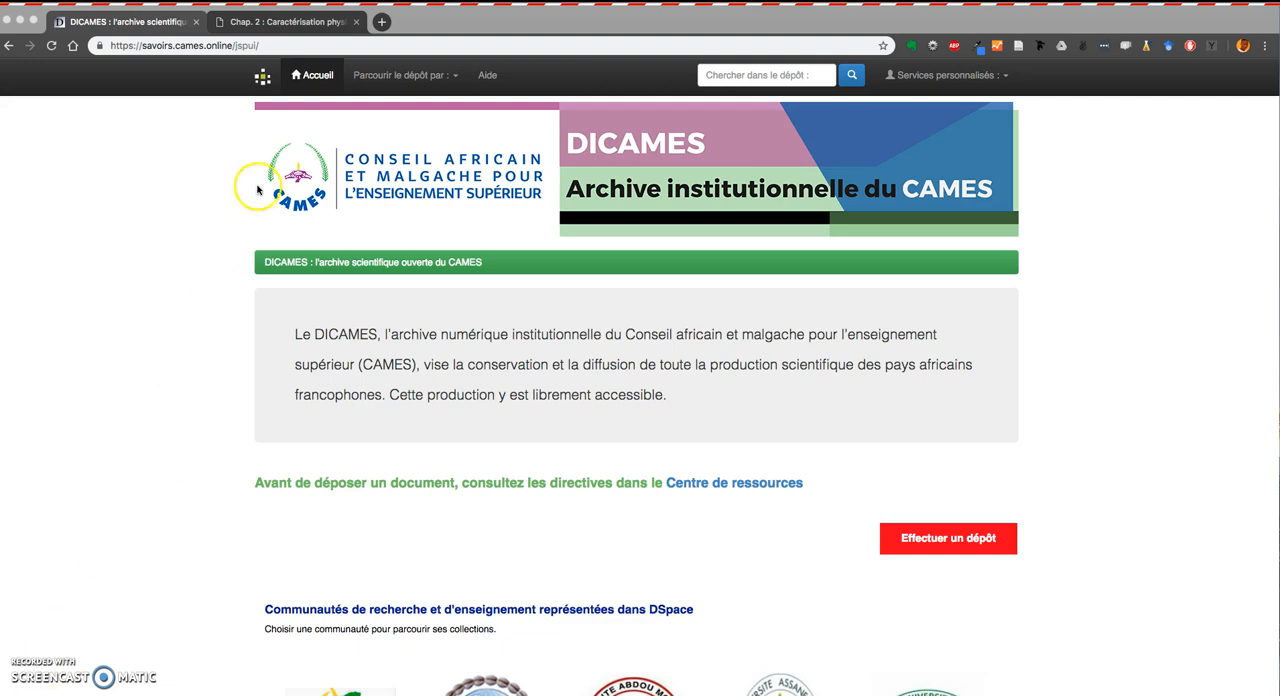
Review the thesis PDF's cover page in the other tab before returning to the archive site.
click(290, 22)
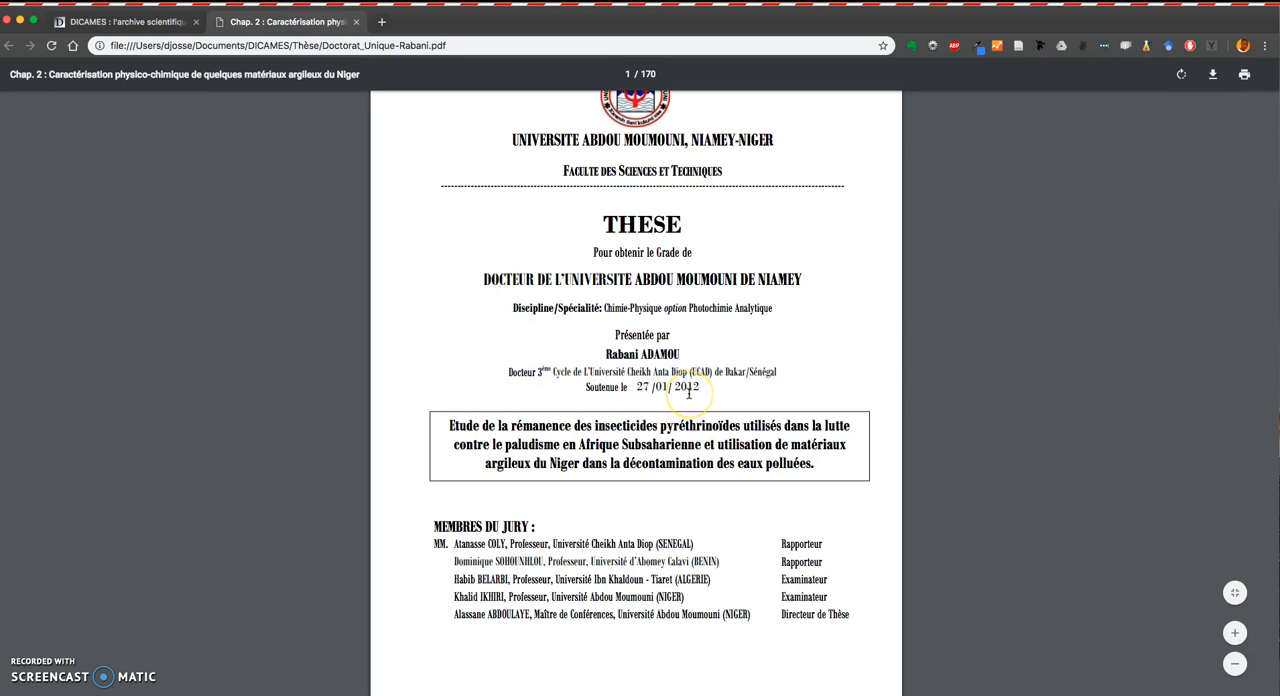
scroll(615, 280, up, 2)
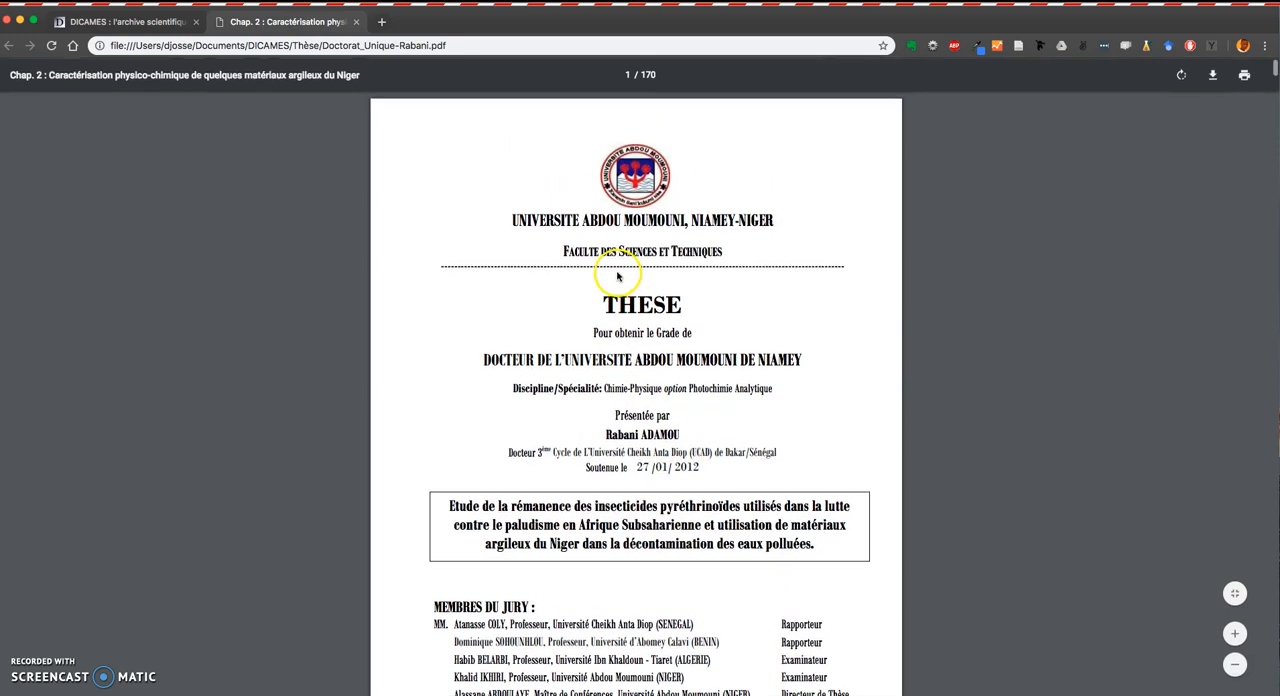
click(145, 22)
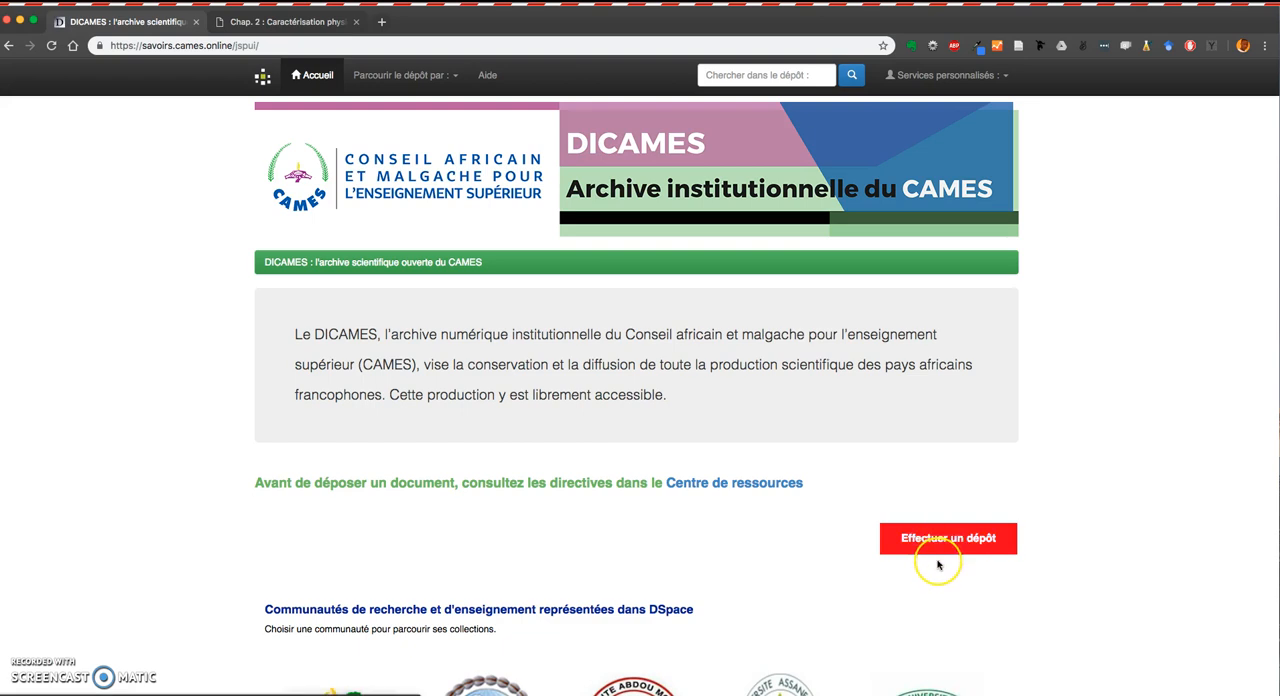
Start a new deposit from the archive home page and sign in to the personal space with the saved credentials.
scroll(938, 565, down, 5)
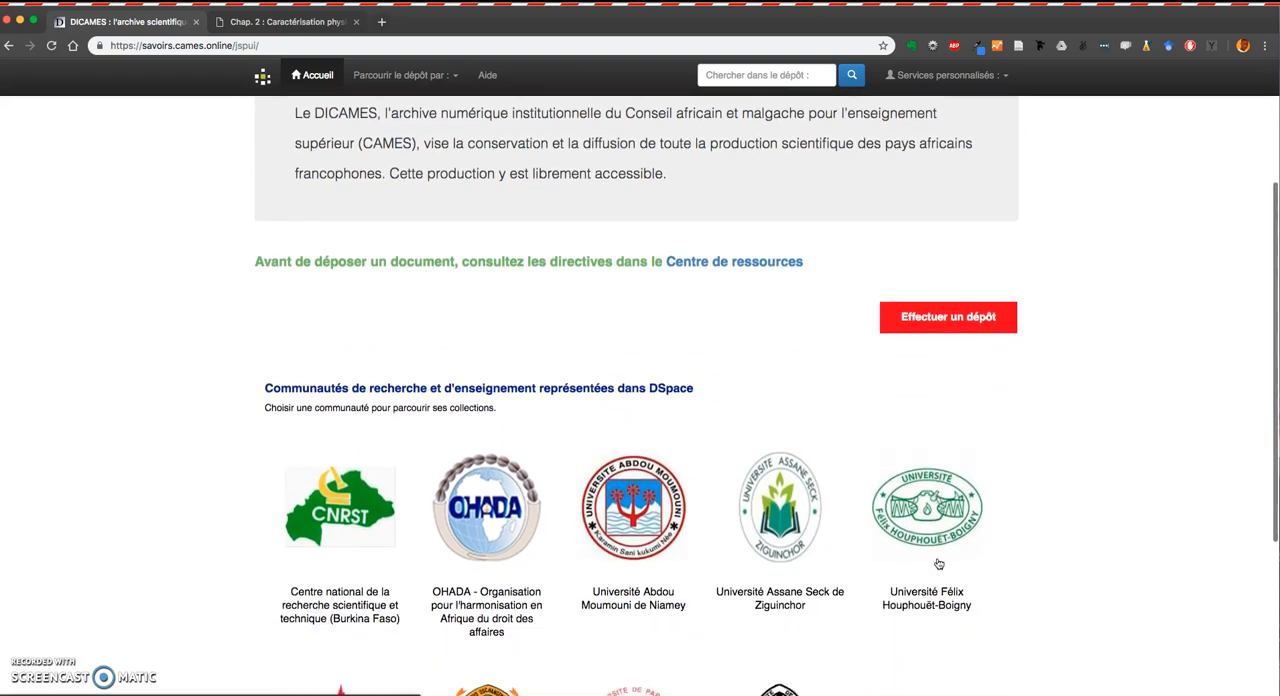
scroll(938, 565, down, 4)
scroll(926, 546, up, 2)
scroll(900, 543, down, 3)
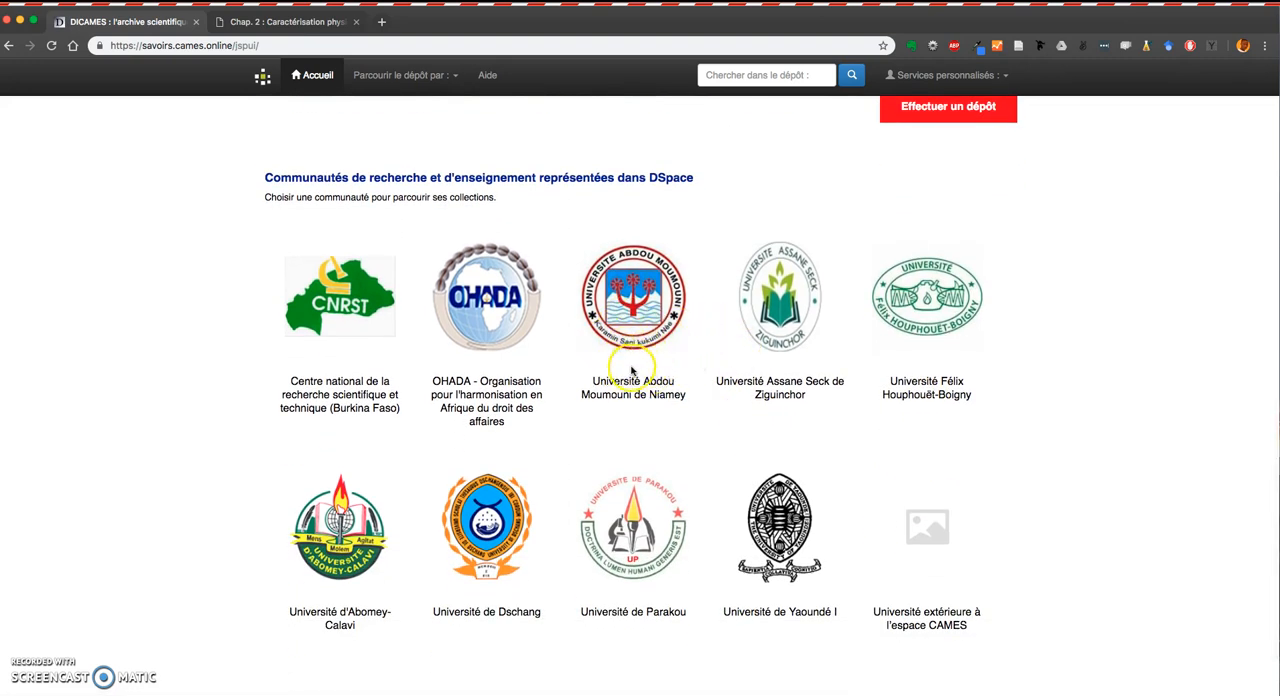
scroll(631, 371, up, 3)
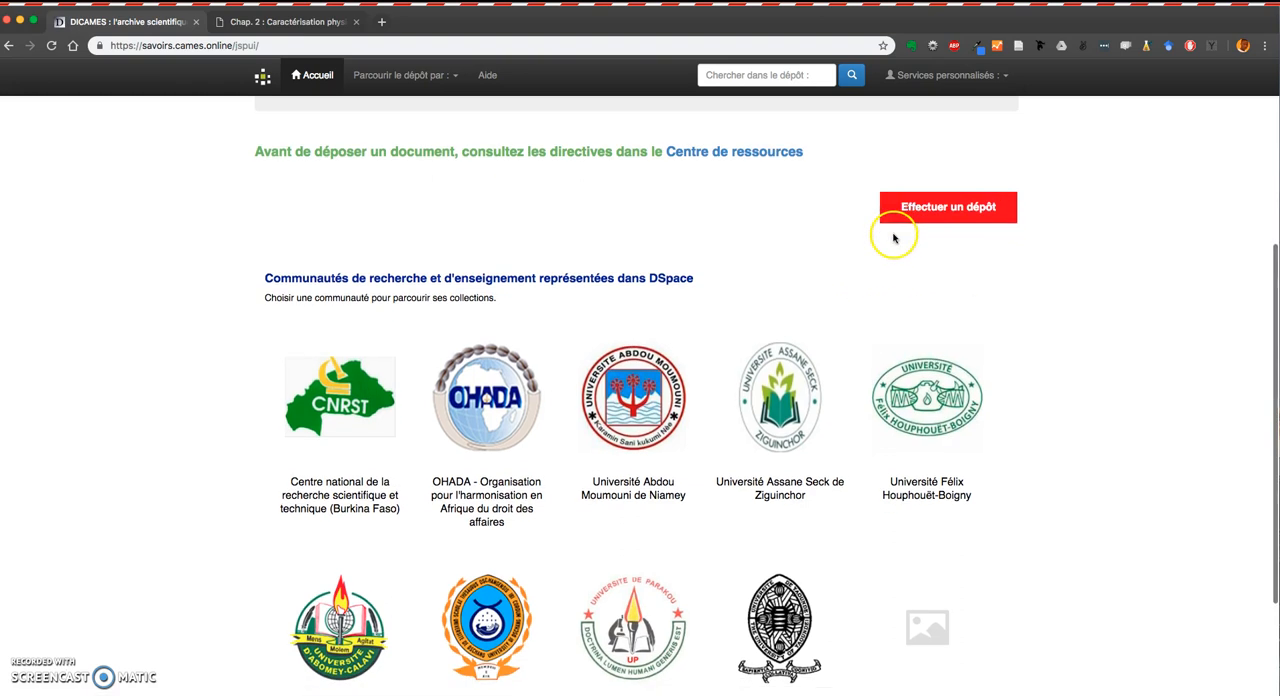
click(929, 207)
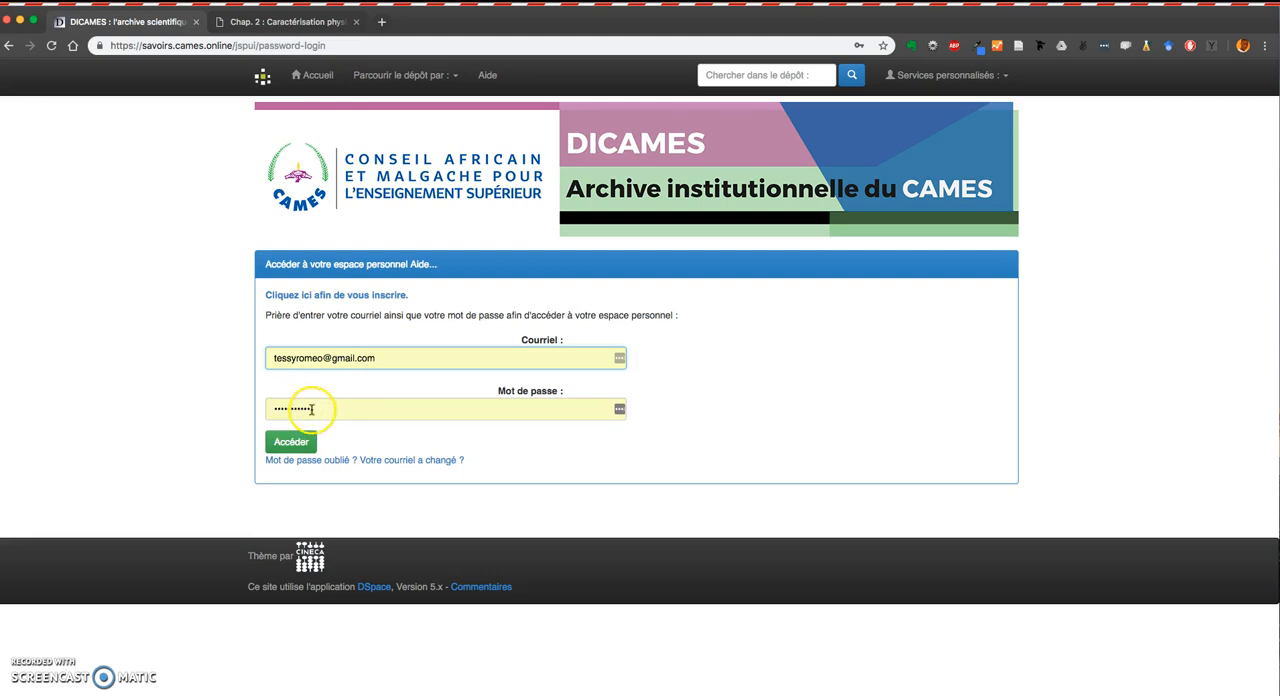
click(292, 443)
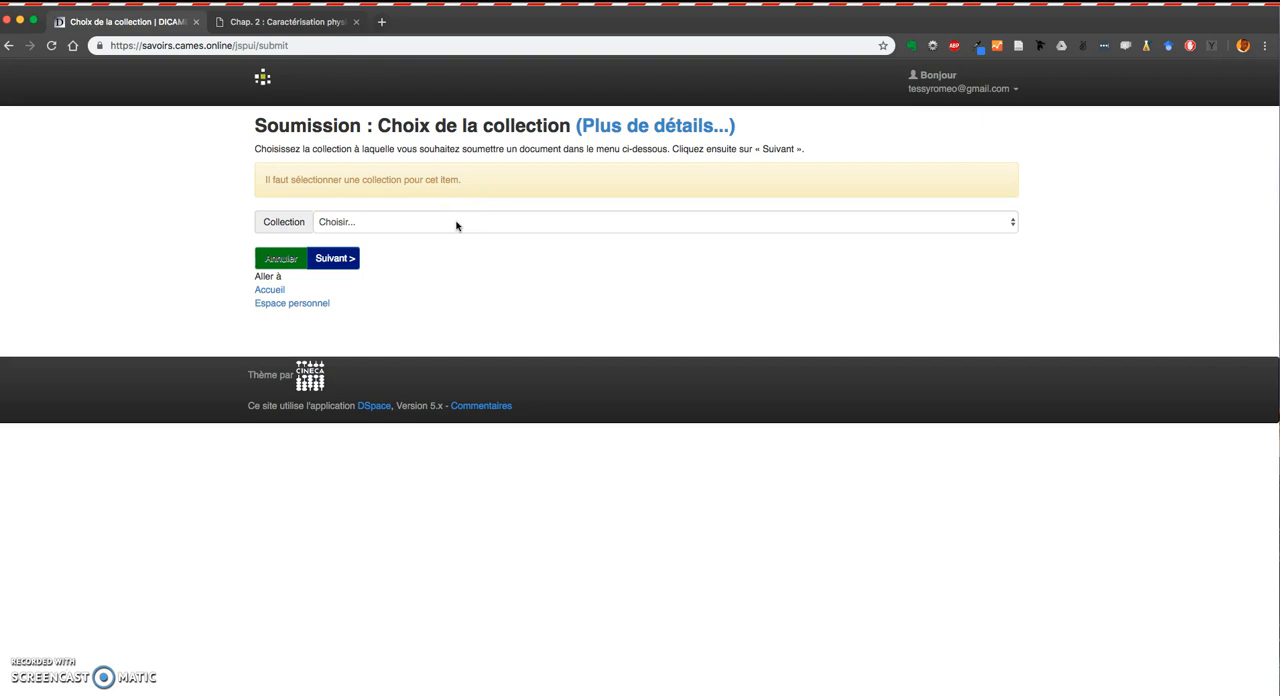
Choose the collection Université Abdou Moumouni de Niamey > Thèses soutenues and continue to the description form.
click(329, 20)
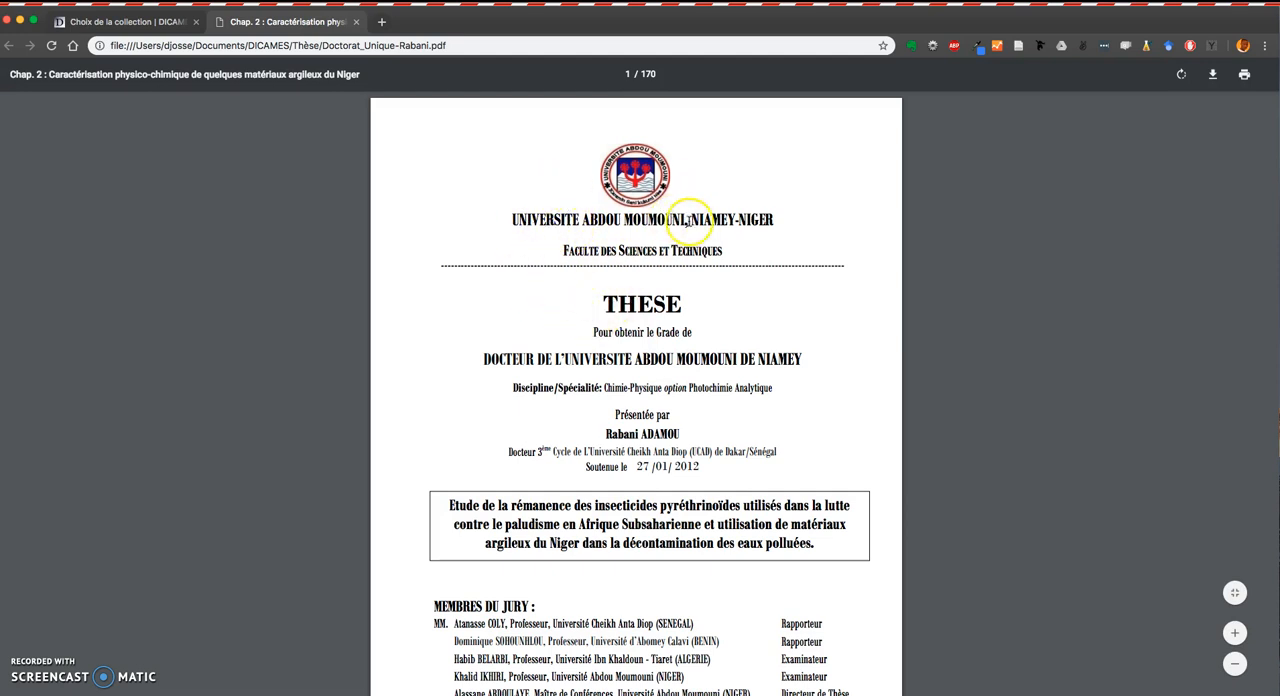
click(157, 23)
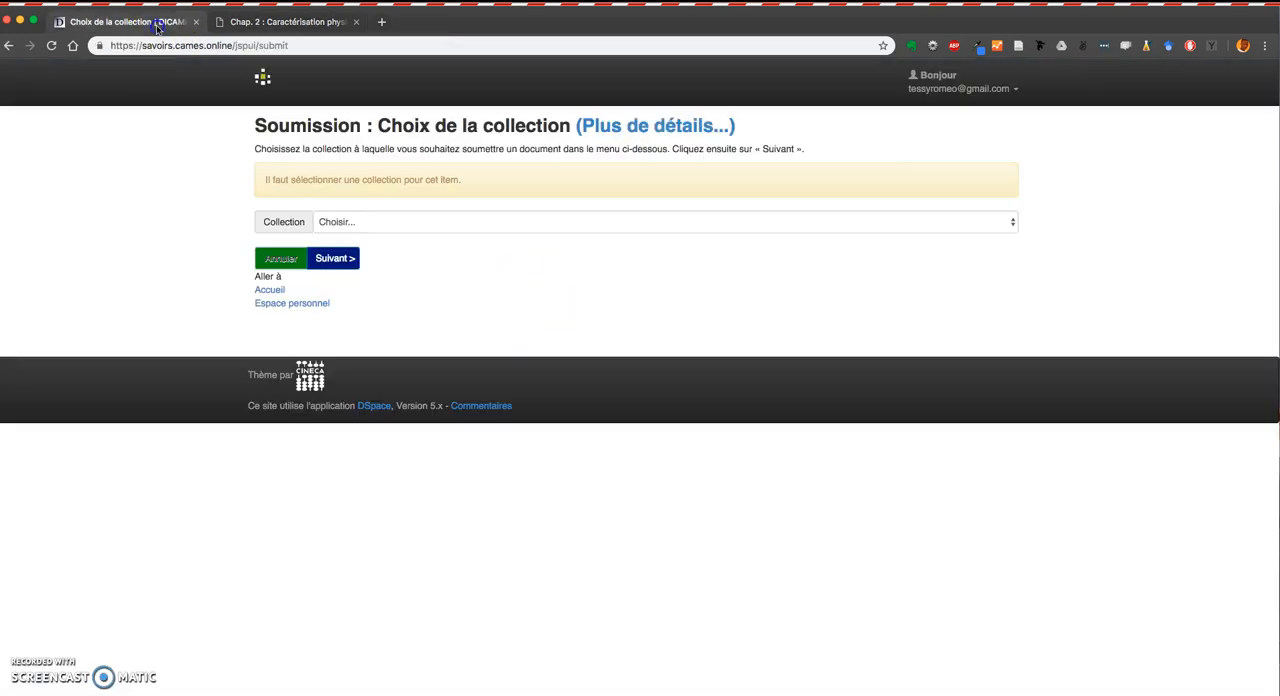
click(1011, 222)
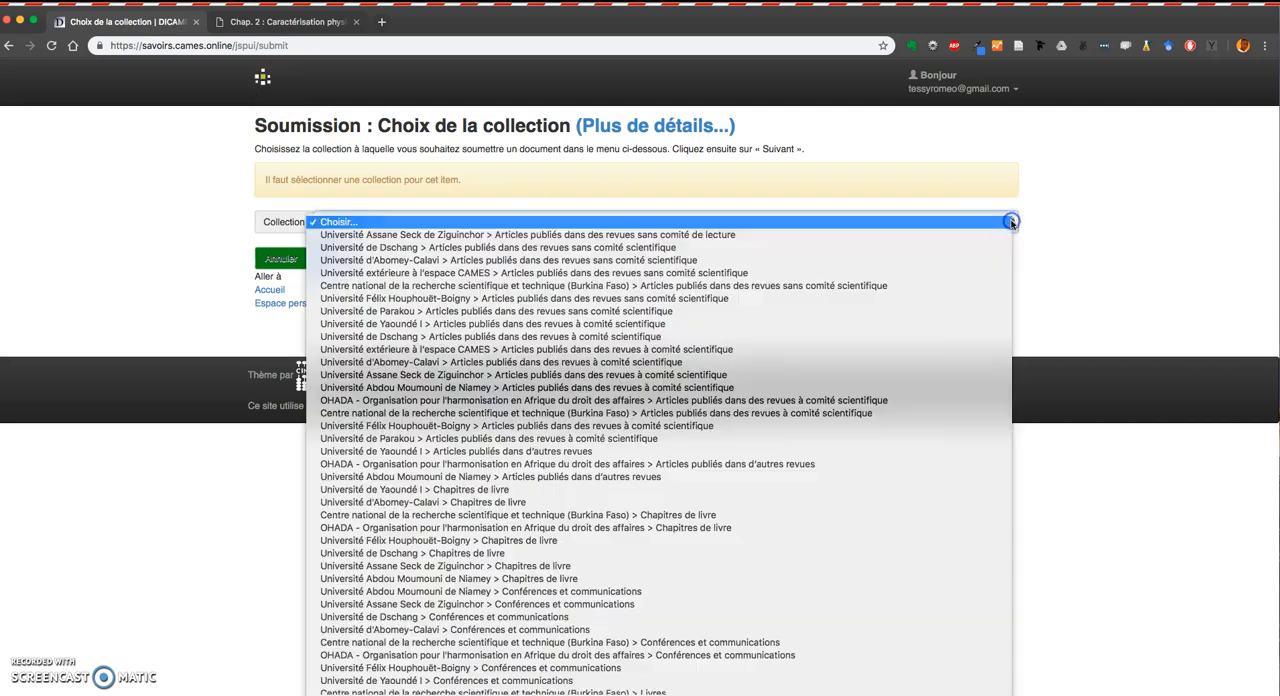
scroll(590, 500, down, 10)
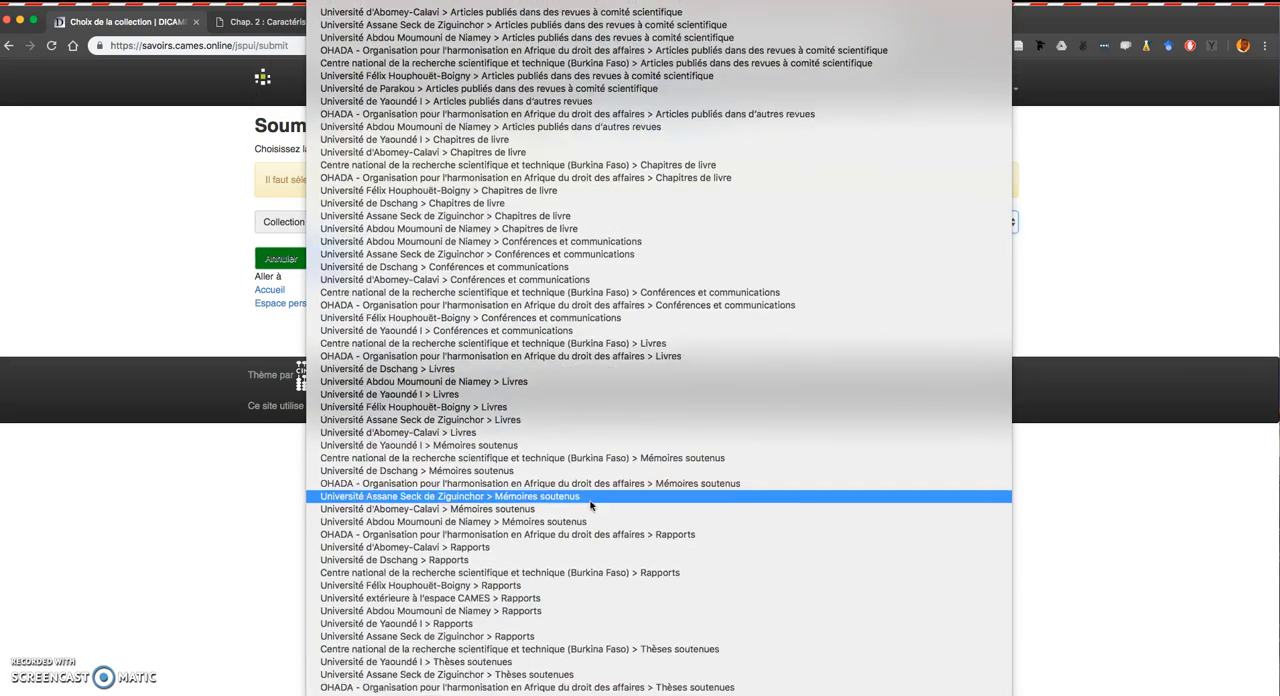
click(588, 493)
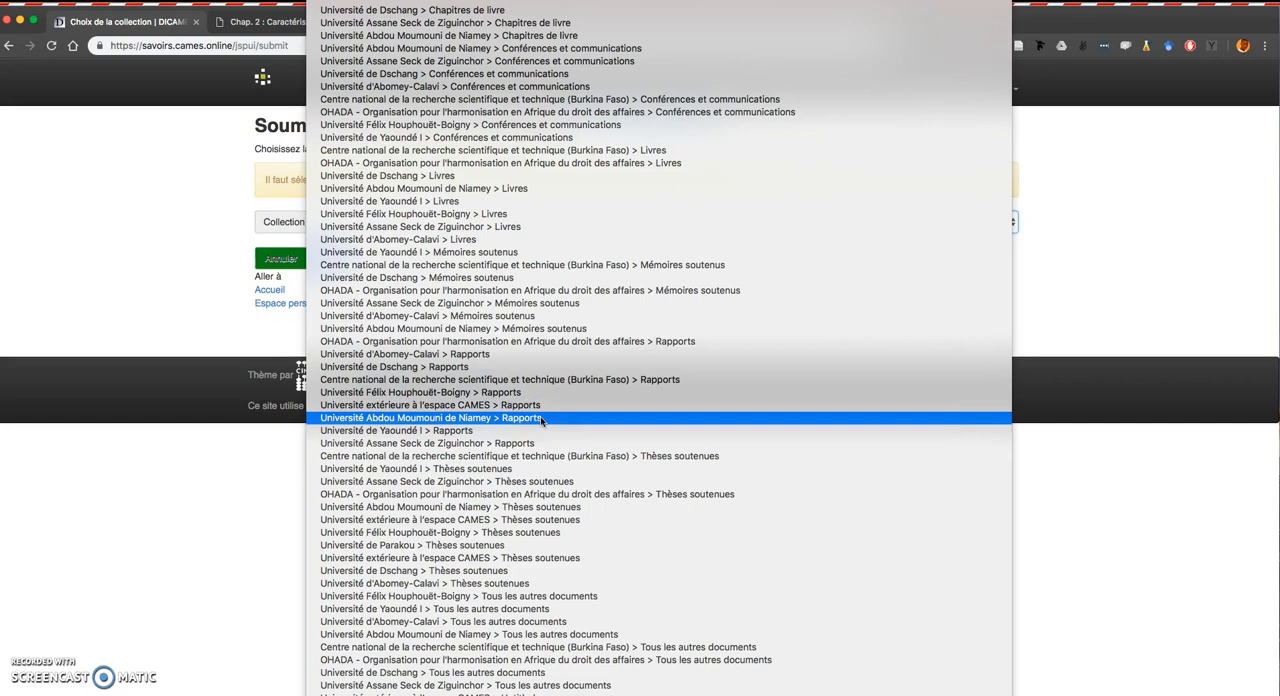
click(535, 510)
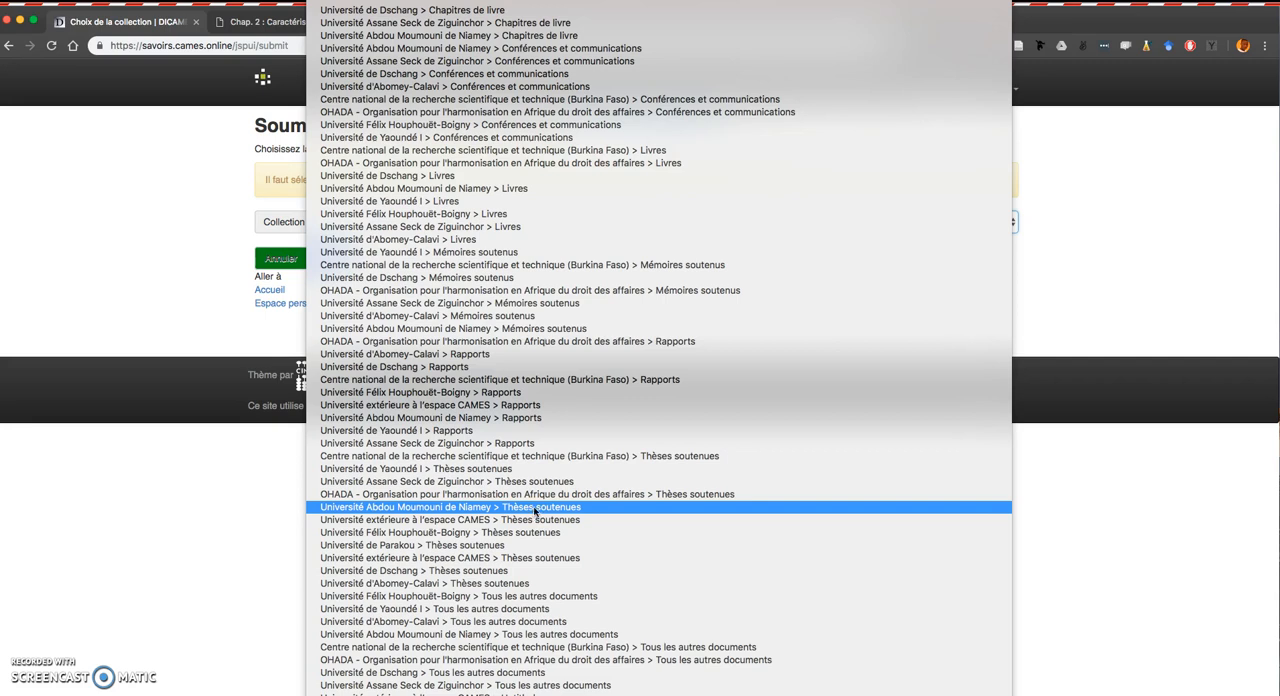
click(535, 507)
click(343, 260)
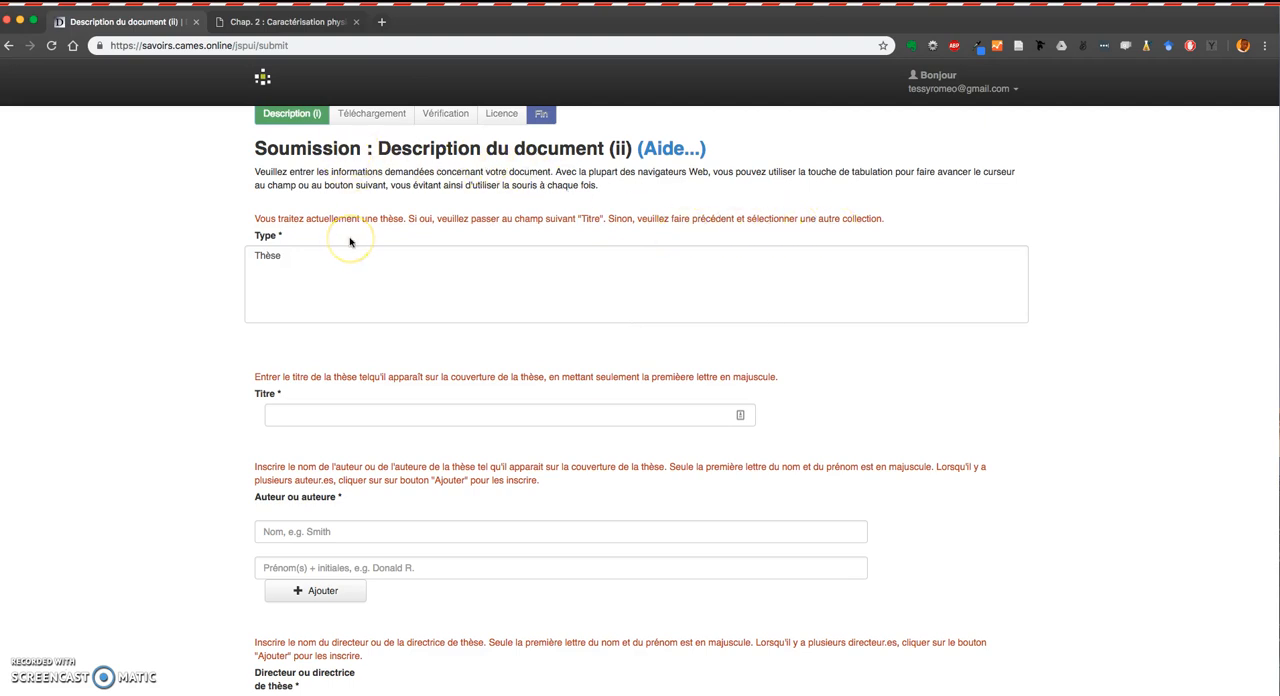
Copy the thesis title from the PDF cover and paste it into the Titre field.
scroll(349, 391, down, 1)
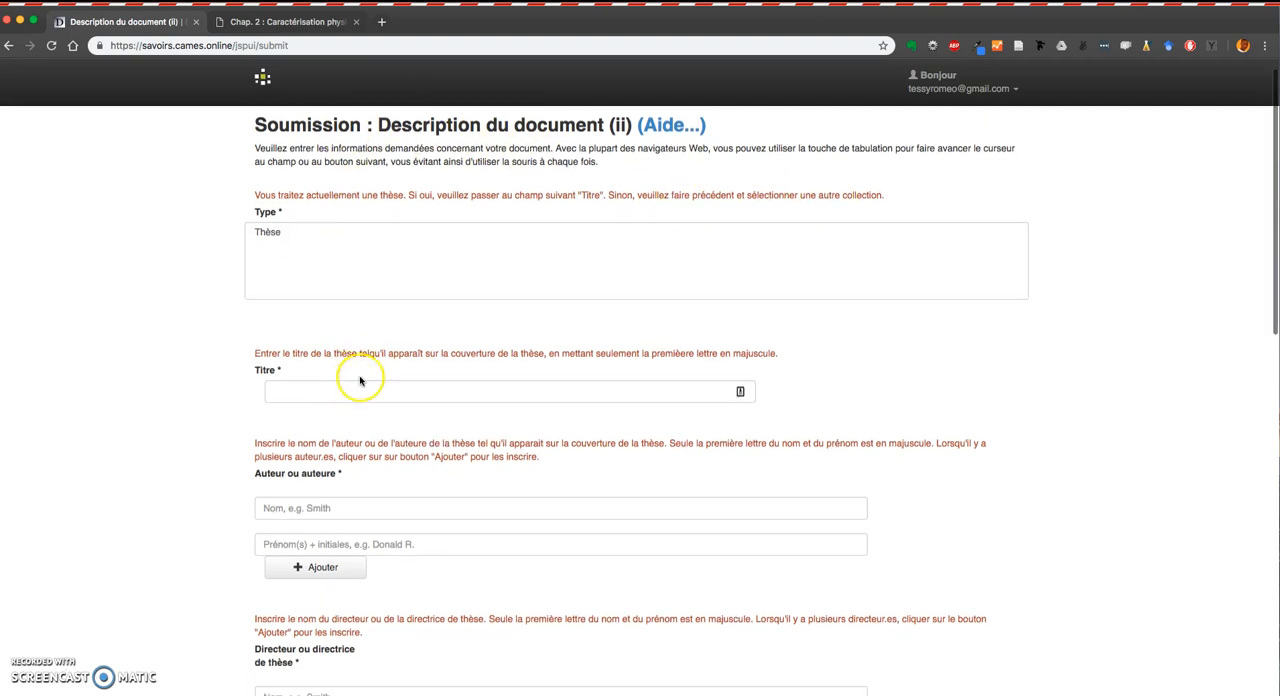
click(401, 397)
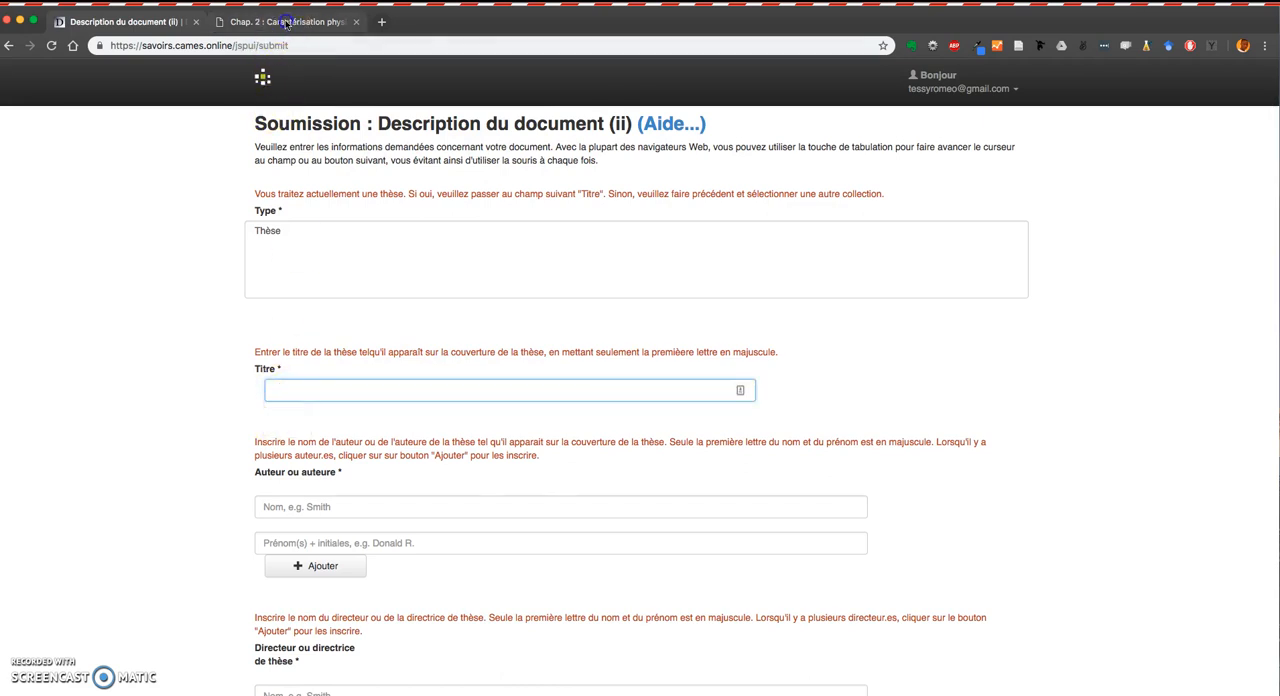
click(287, 22)
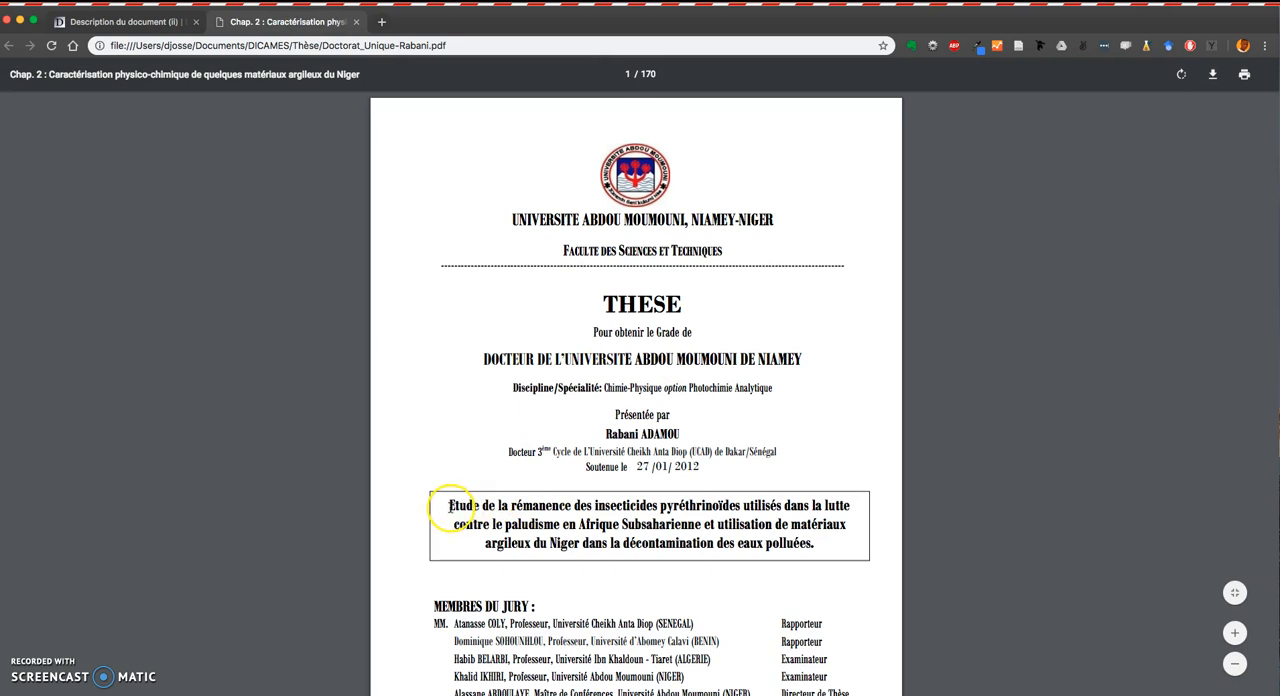
drag(450, 506, 818, 550)
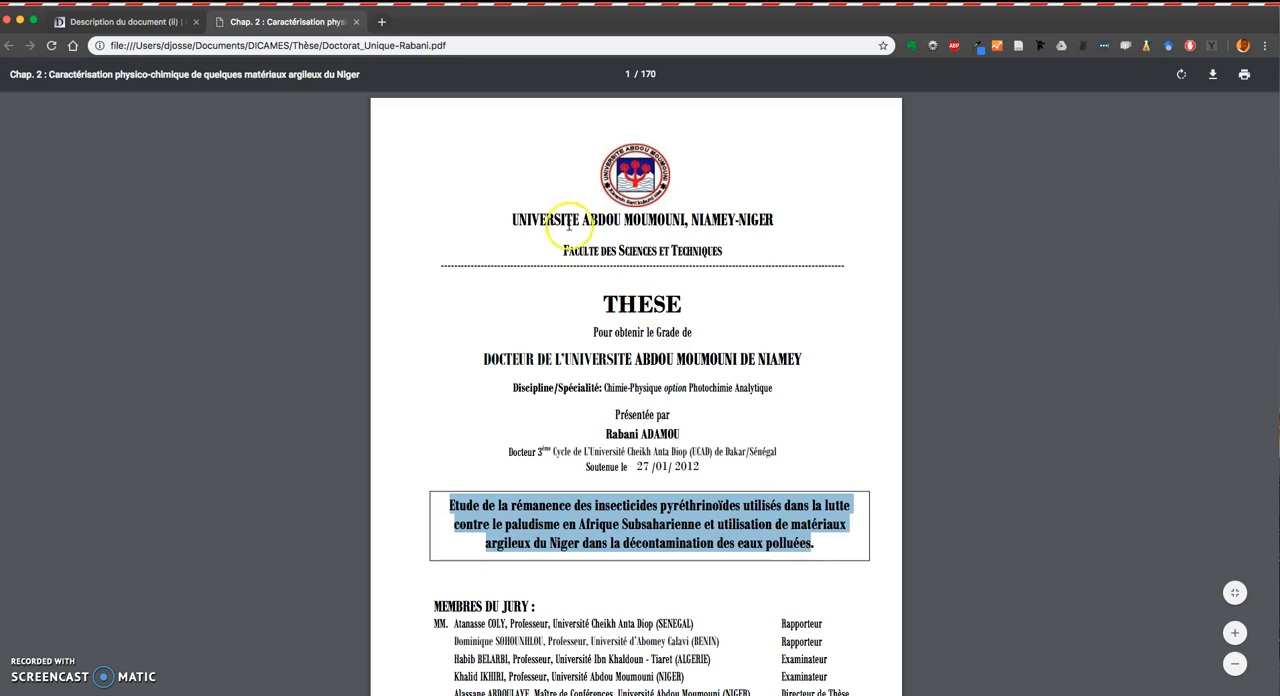
click(150, 21)
click(327, 390)
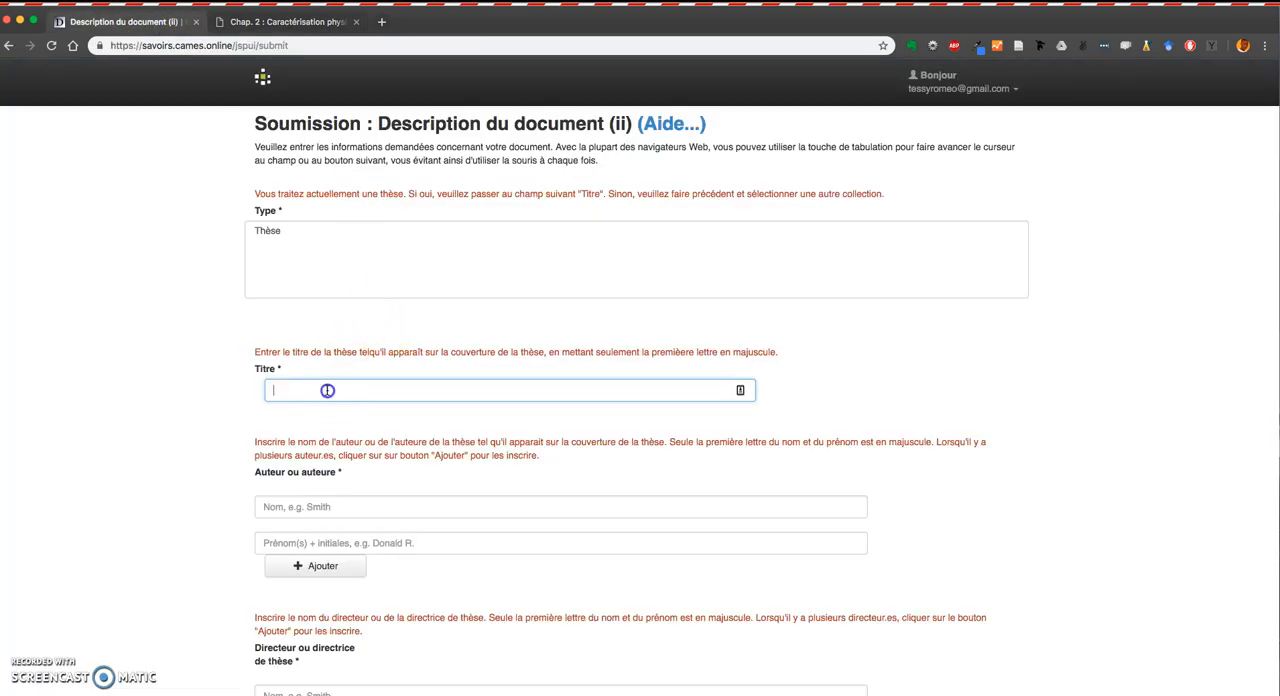
right_click(327, 390)
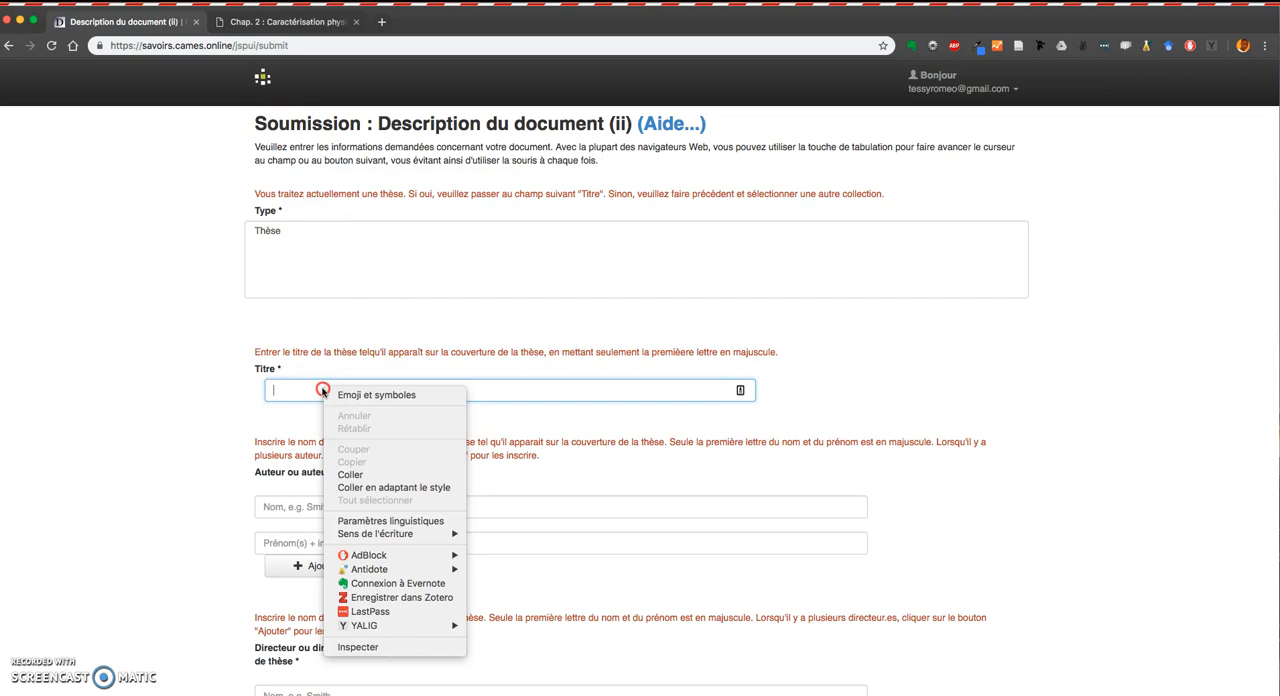
click(368, 476)
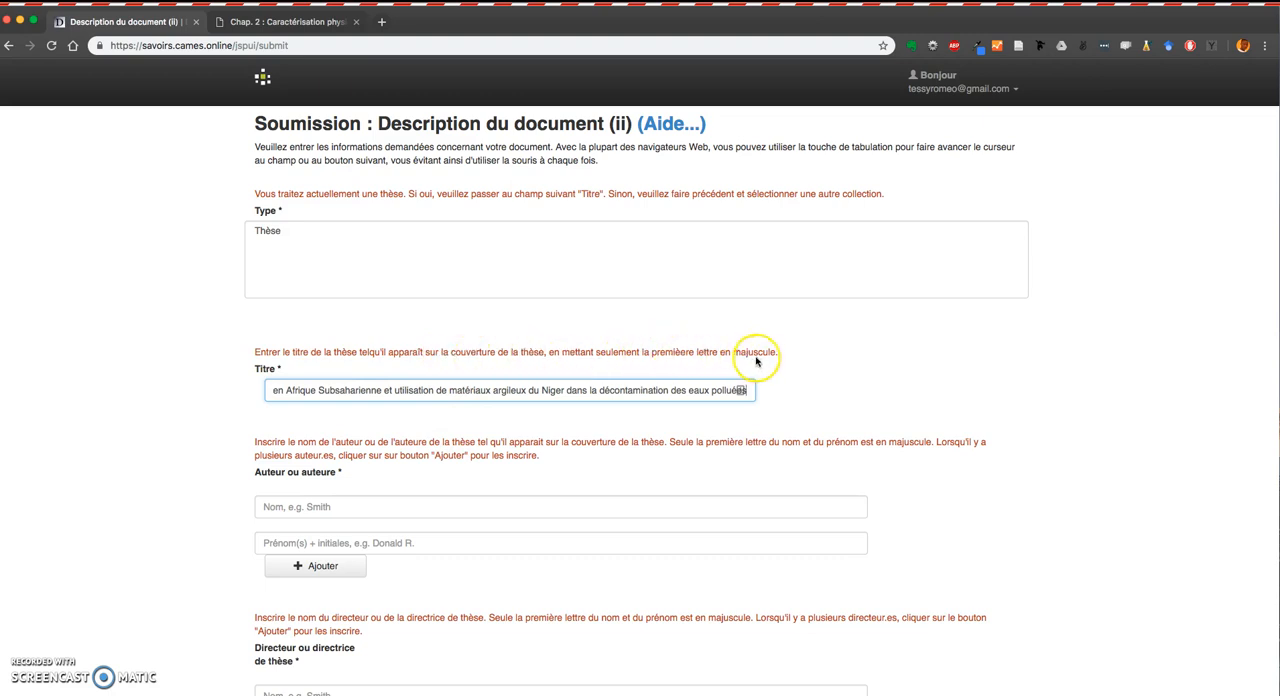
click(273, 391)
scroll(273, 391, left, 5)
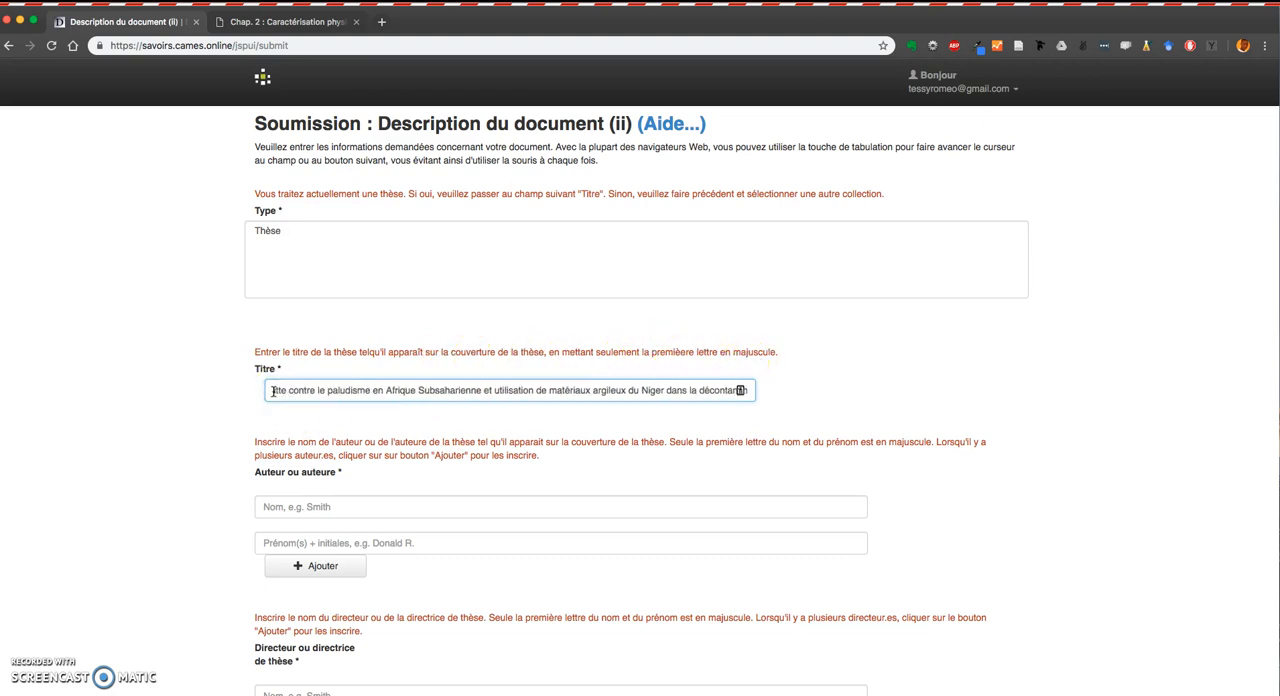
click(274, 391)
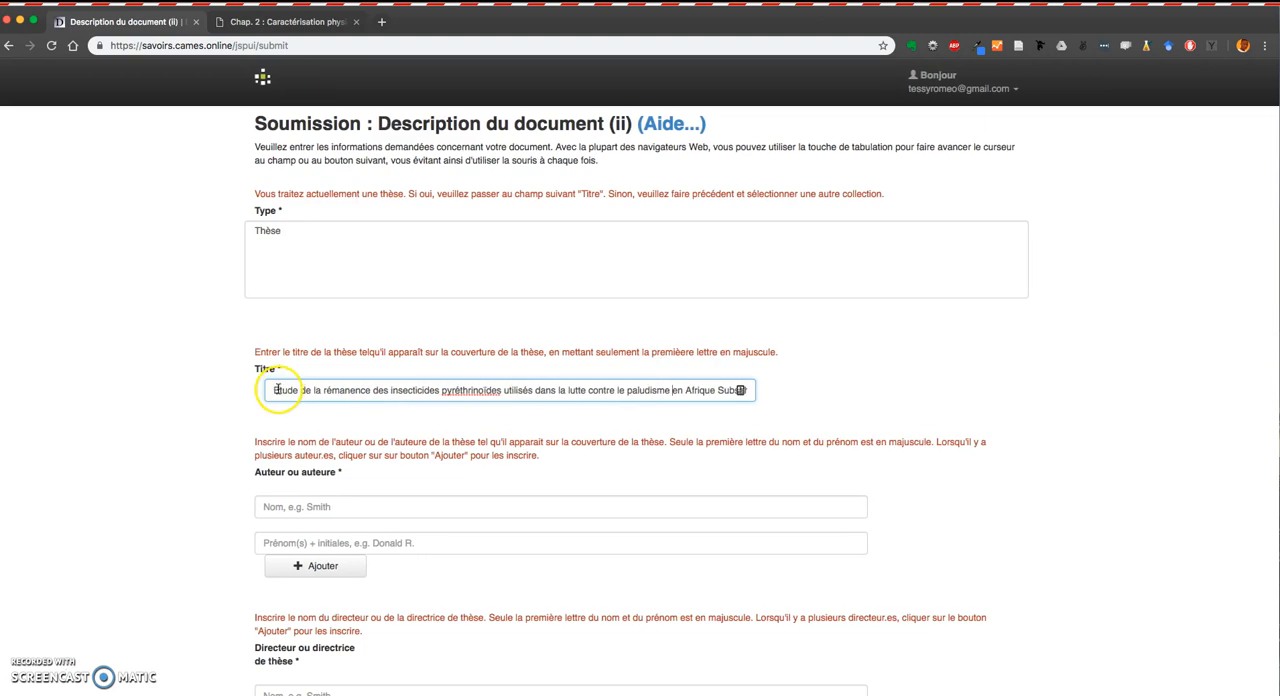
Copy the author's first name from the PDF cover and paste it into the author's first-name field.
scroll(335, 440, down, 3)
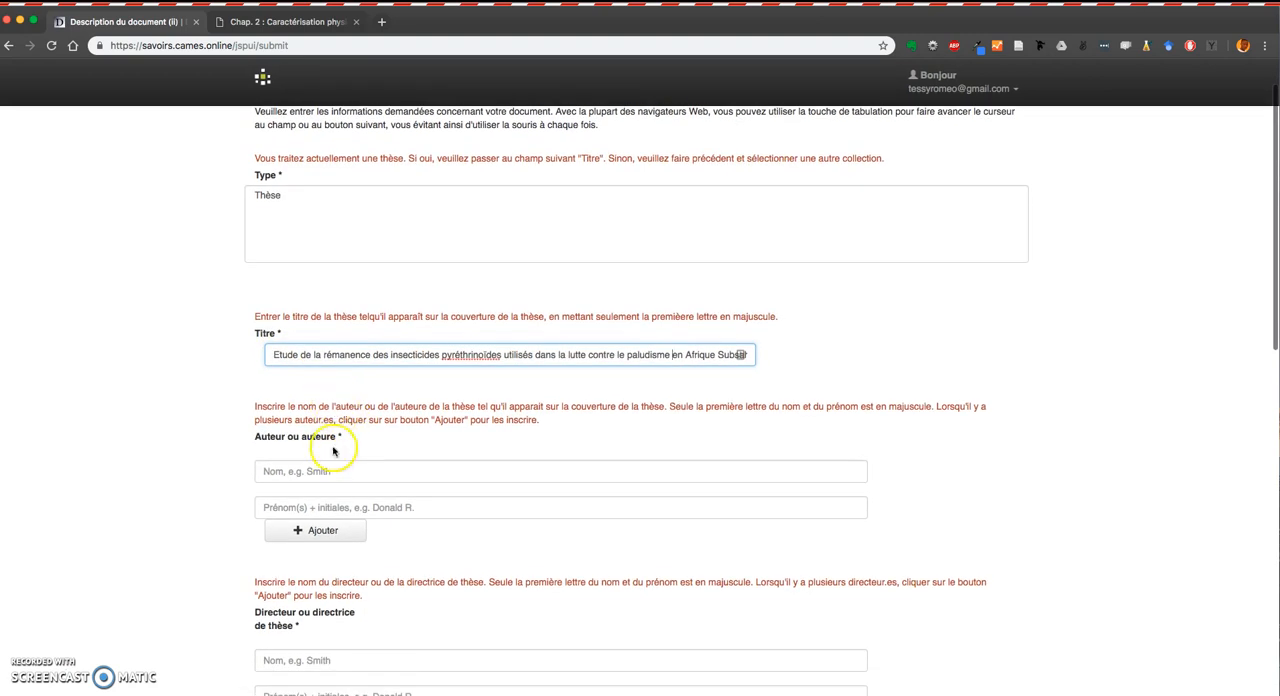
scroll(290, 340, down, 2)
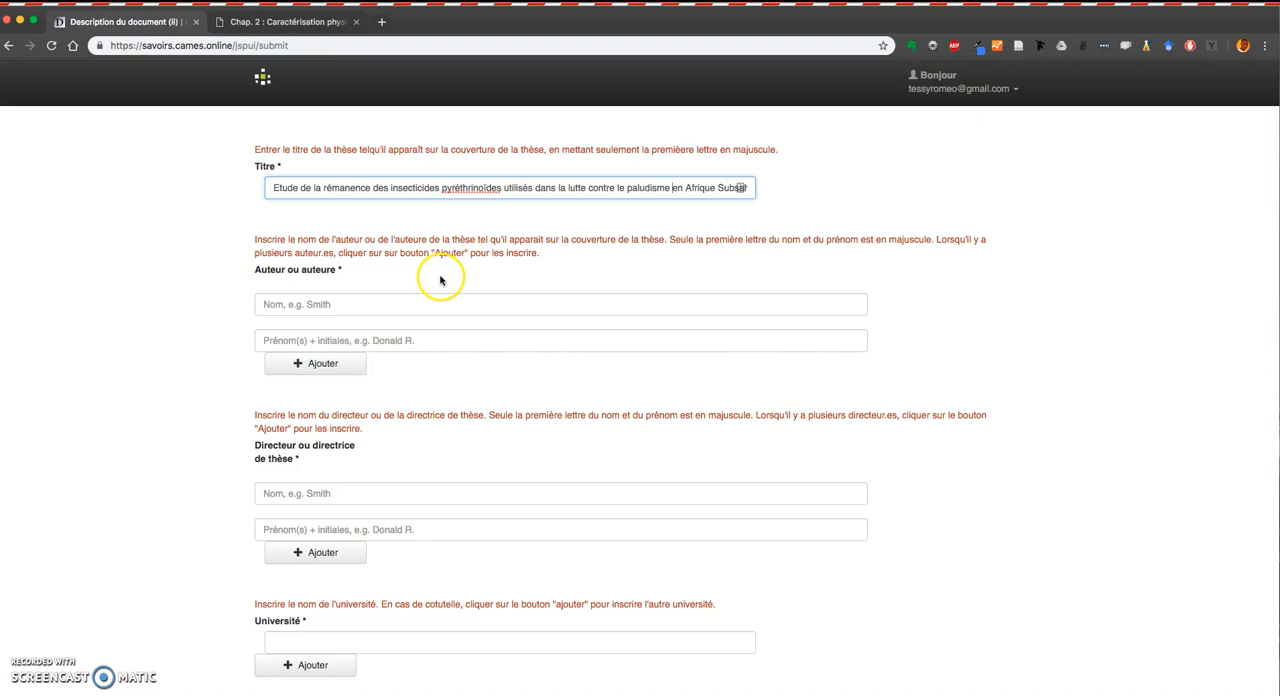
click(322, 304)
click(283, 22)
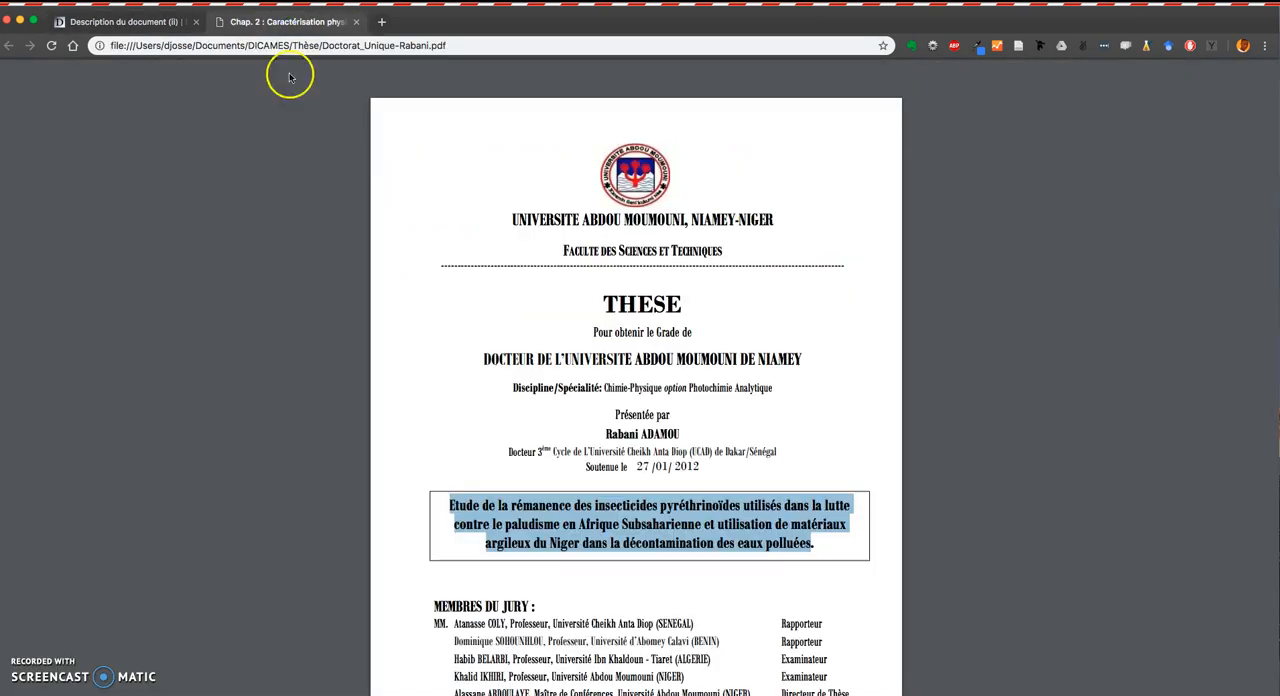
scroll(590, 425, down, 3)
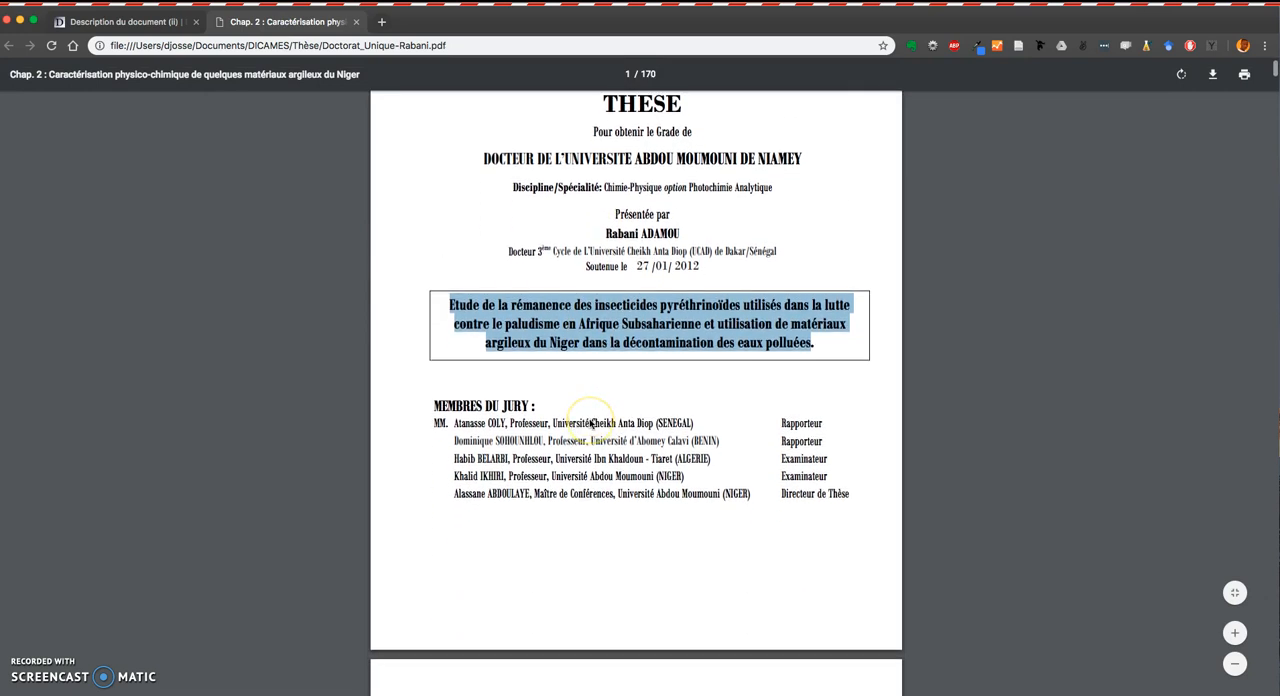
scroll(590, 425, up, 1)
drag(606, 271, 682, 271)
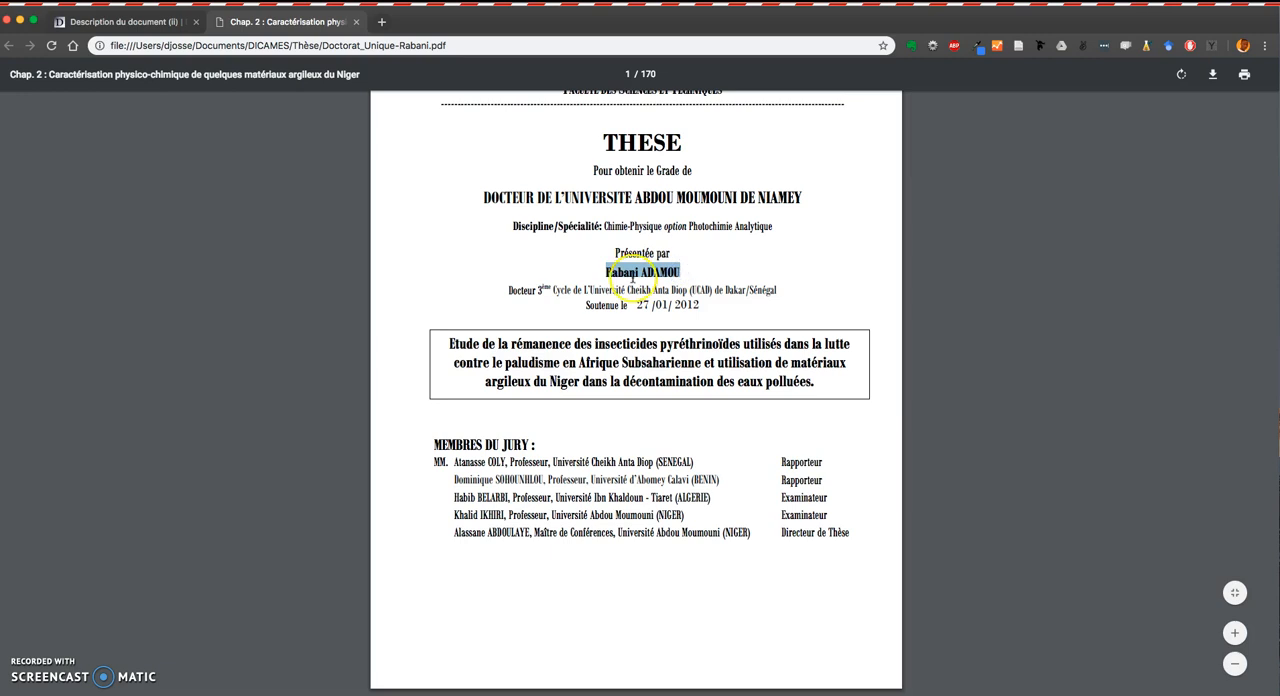
click(621, 271)
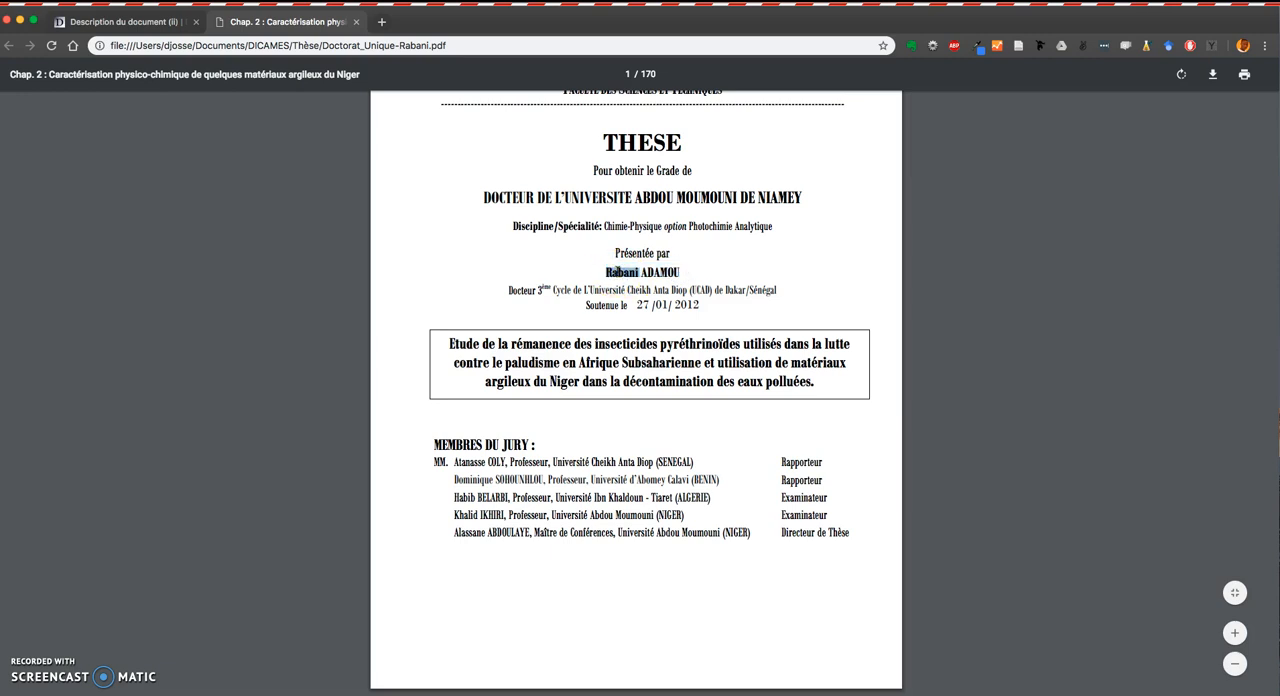
click(188, 21)
click(312, 343)
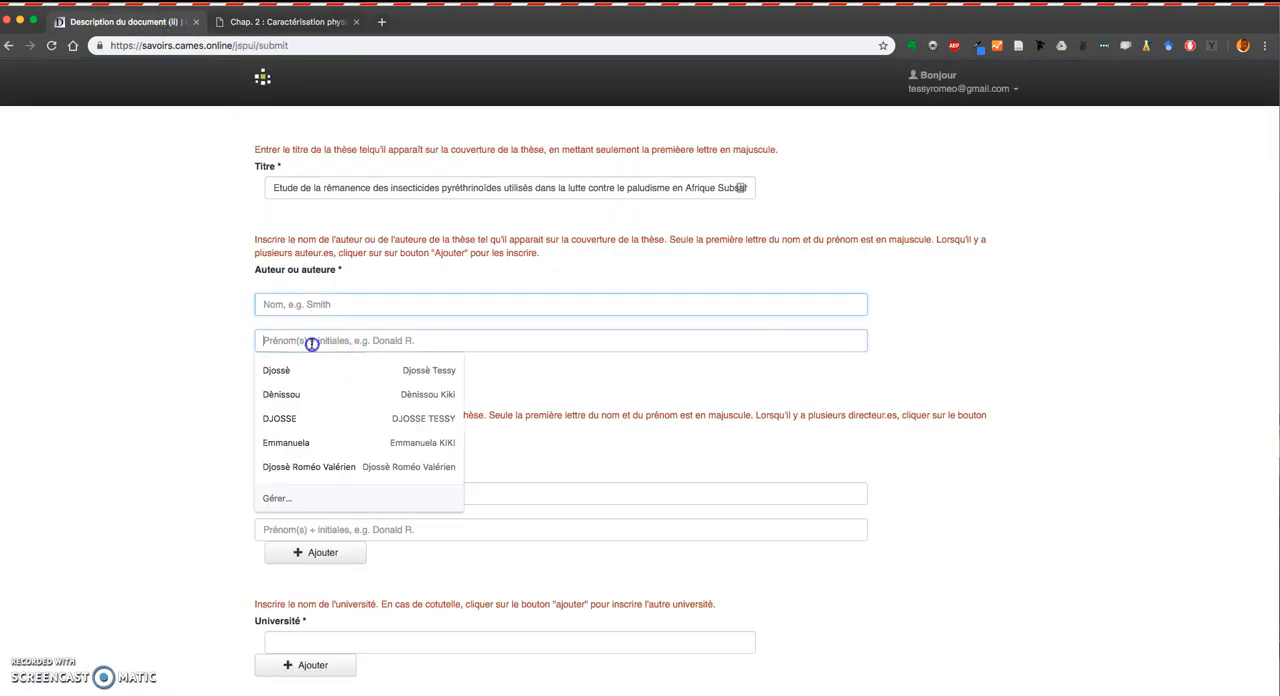
text(Rabani)
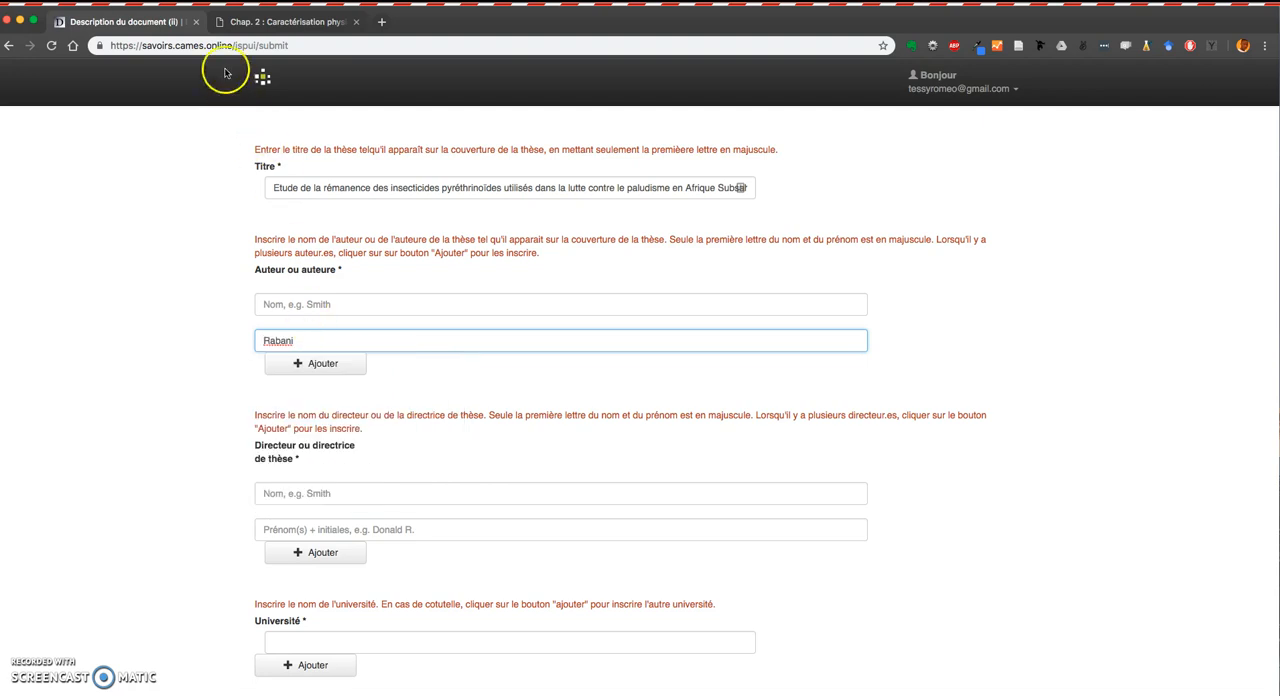
Copy the author's surname from the PDF cover and paste it into the author's surname field.
click(262, 22)
click(684, 272)
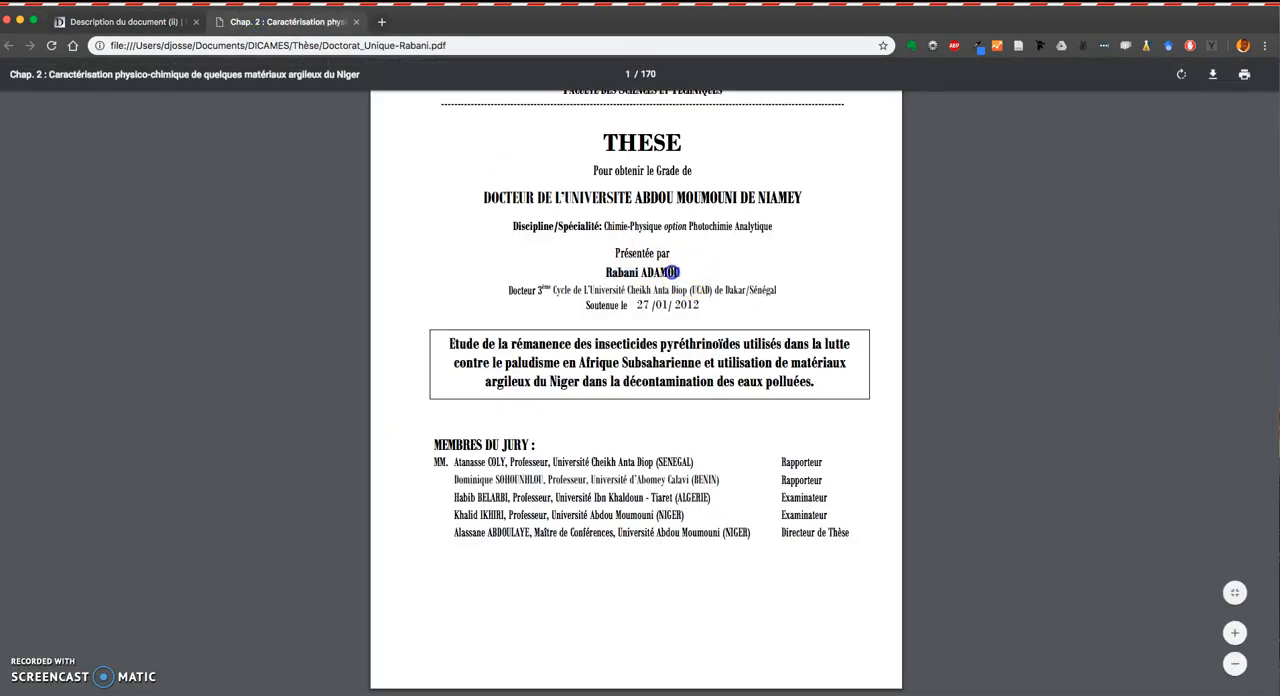
drag(645, 272, 641, 272)
key(ctrl+c)
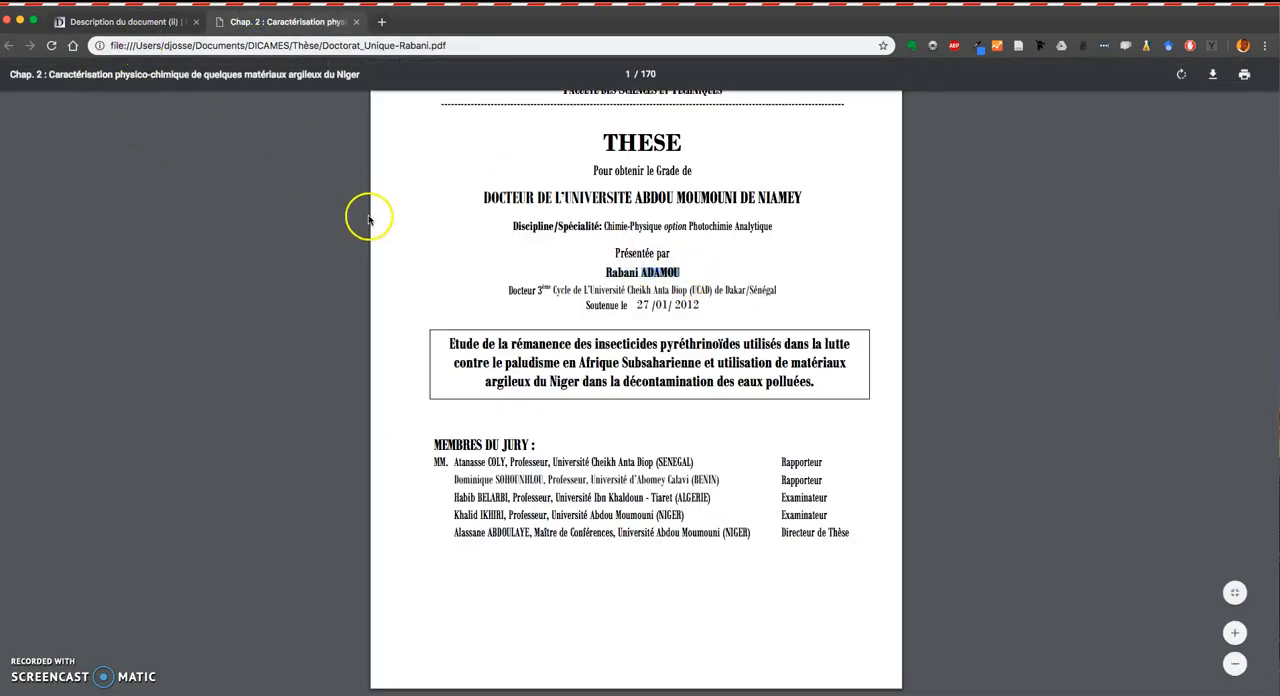
click(168, 22)
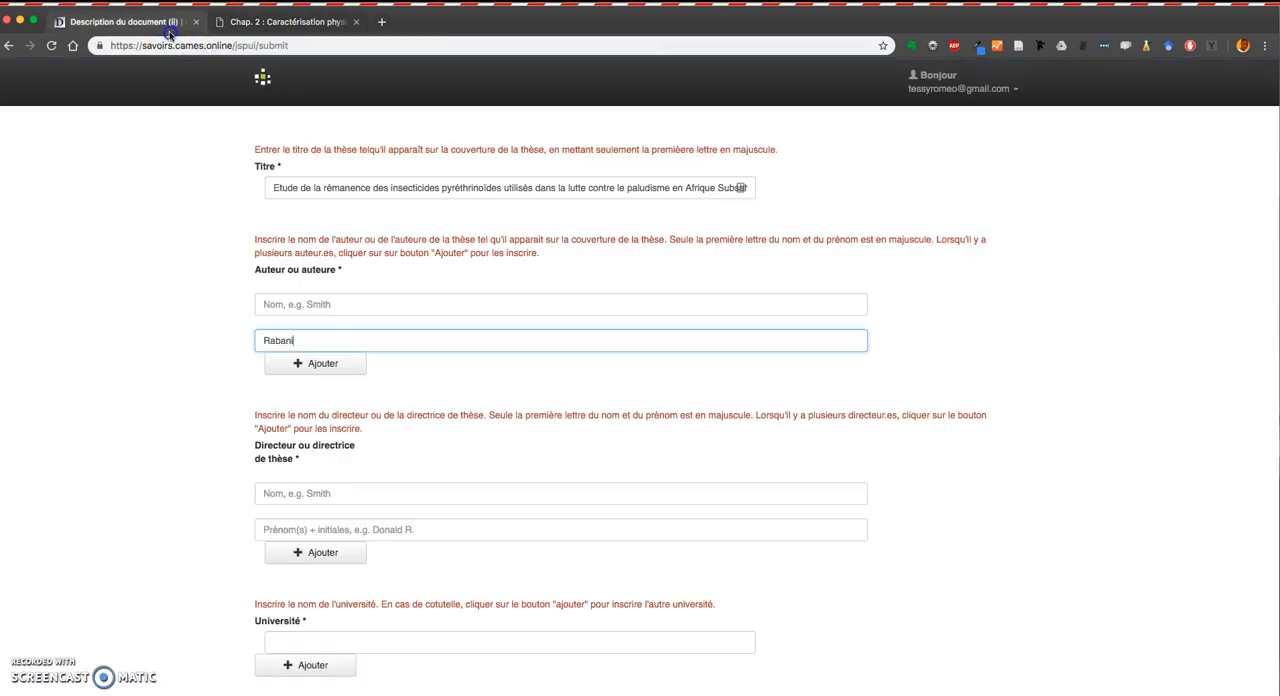
click(327, 305)
key(ctrl+v)
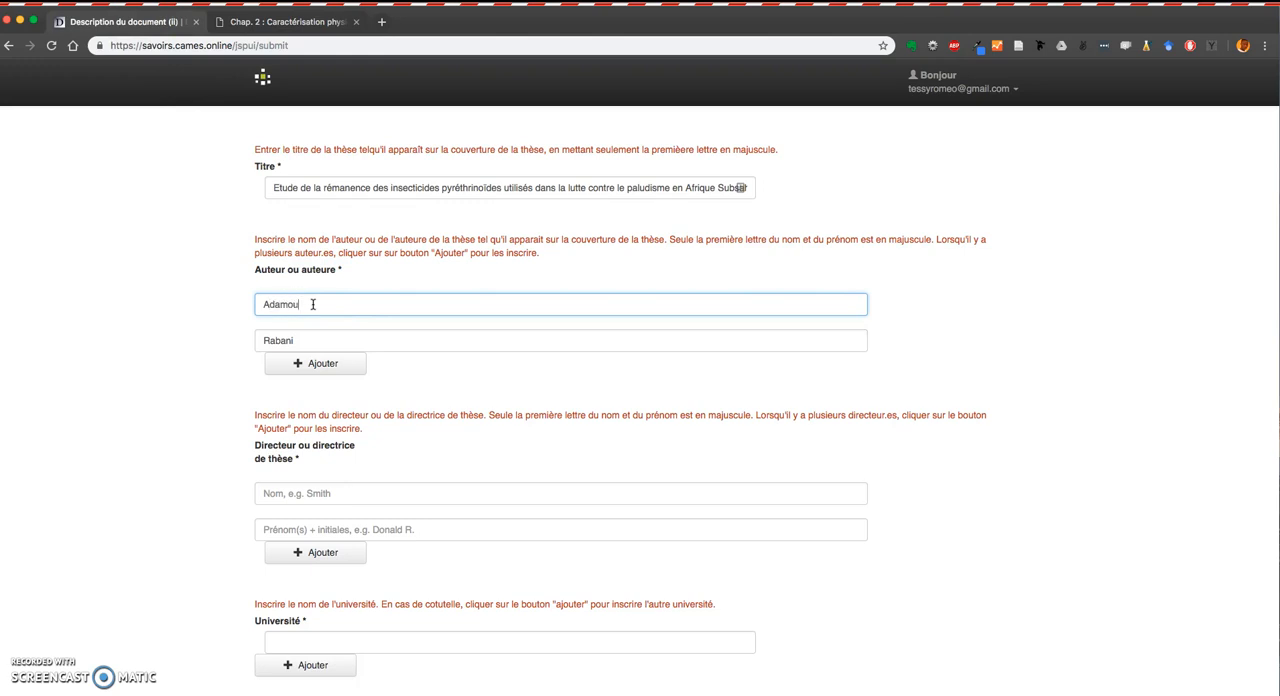
Copy the thesis director's first name from the PDF jury list and paste it into the director's first-name field.
scroll(334, 406, down, 2)
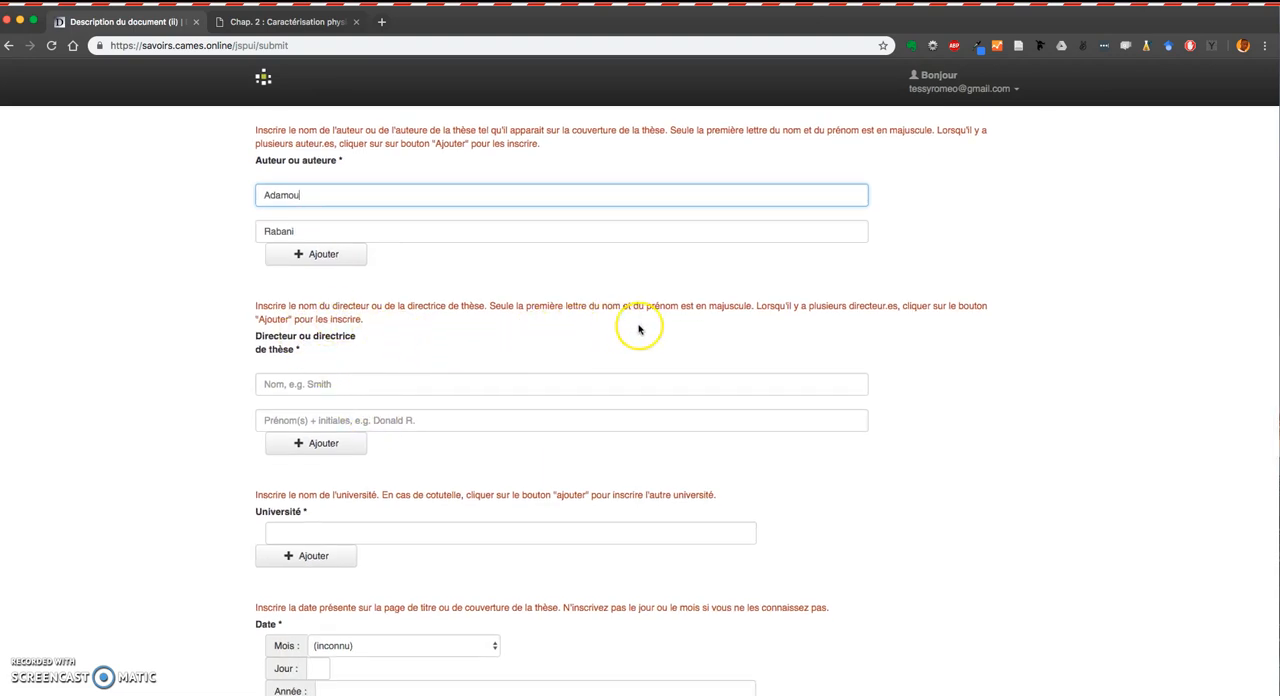
click(294, 389)
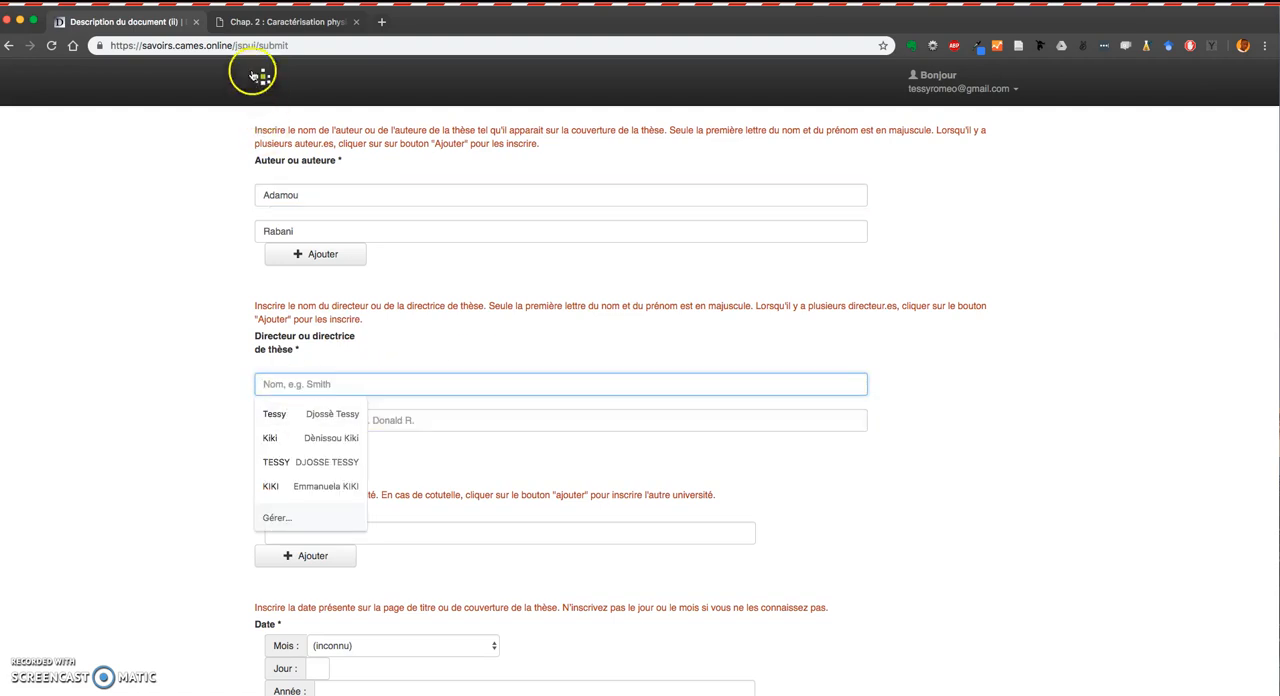
click(297, 31)
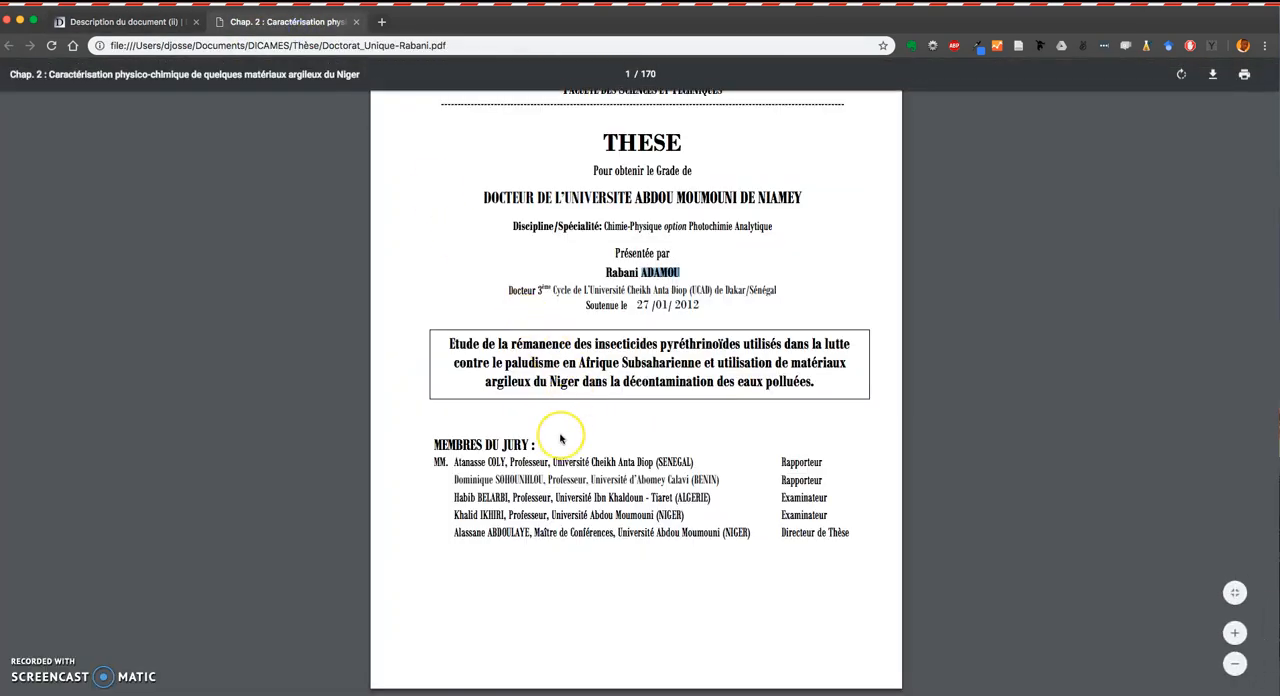
scroll(560, 438, down, 2)
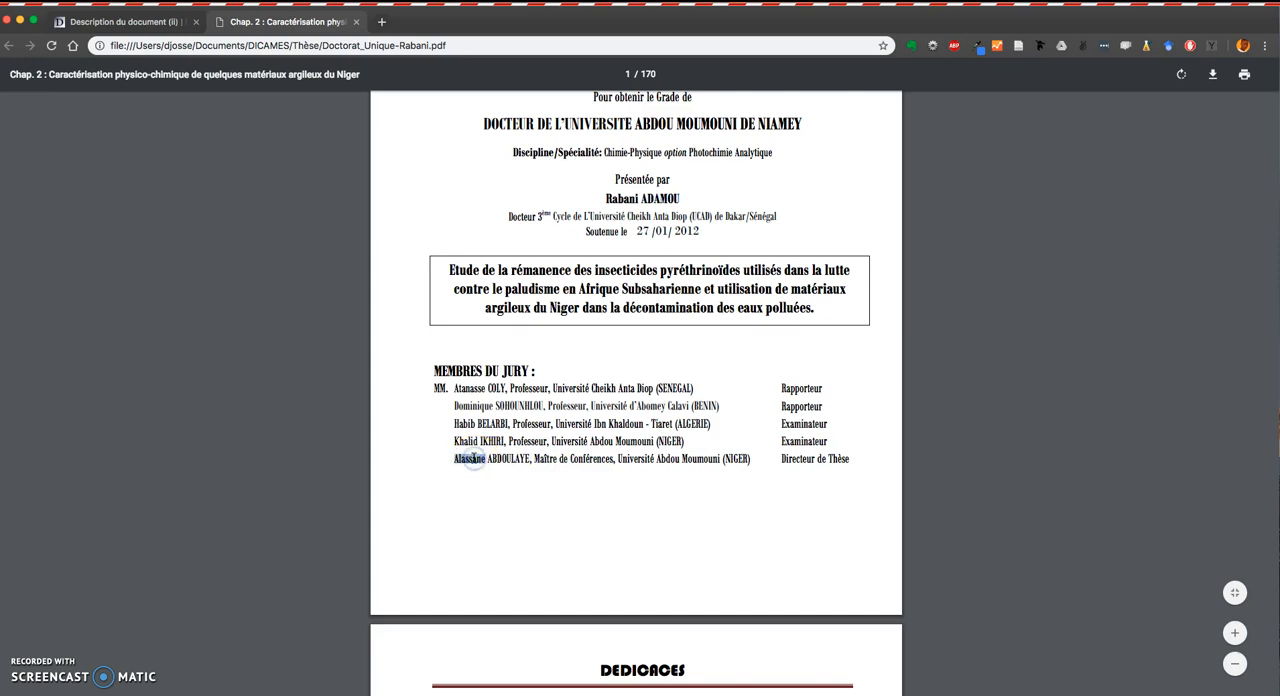
click(150, 22)
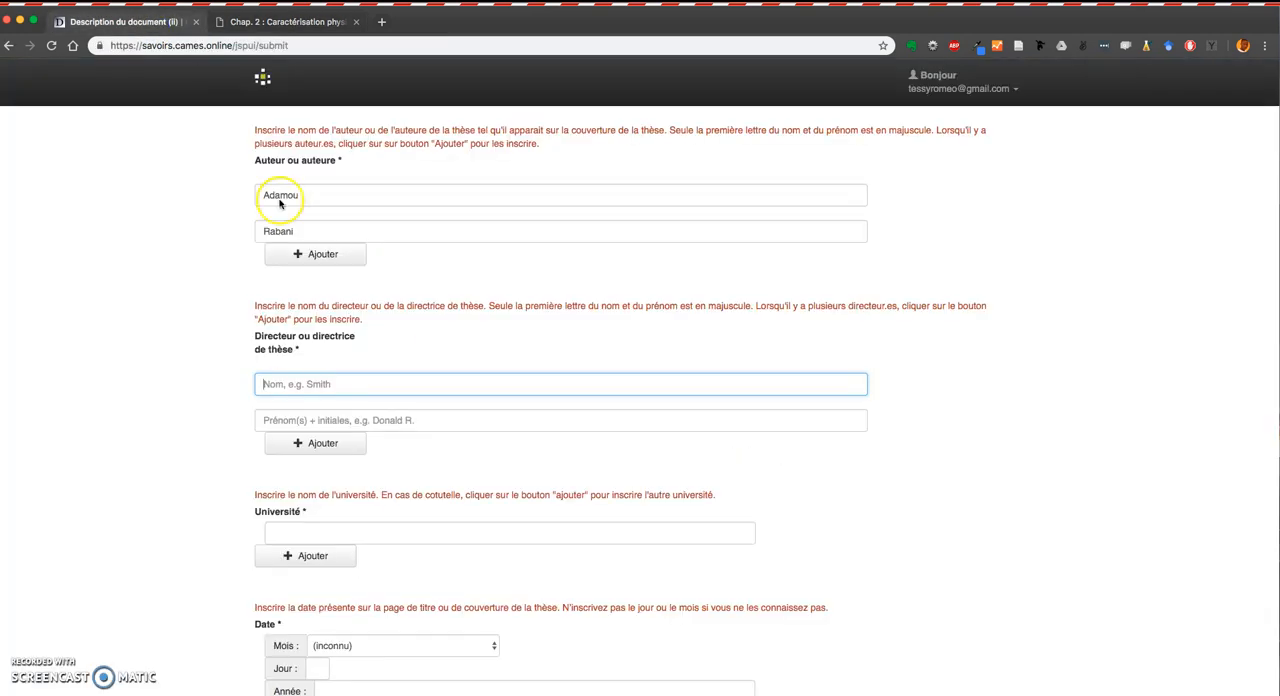
click(289, 422)
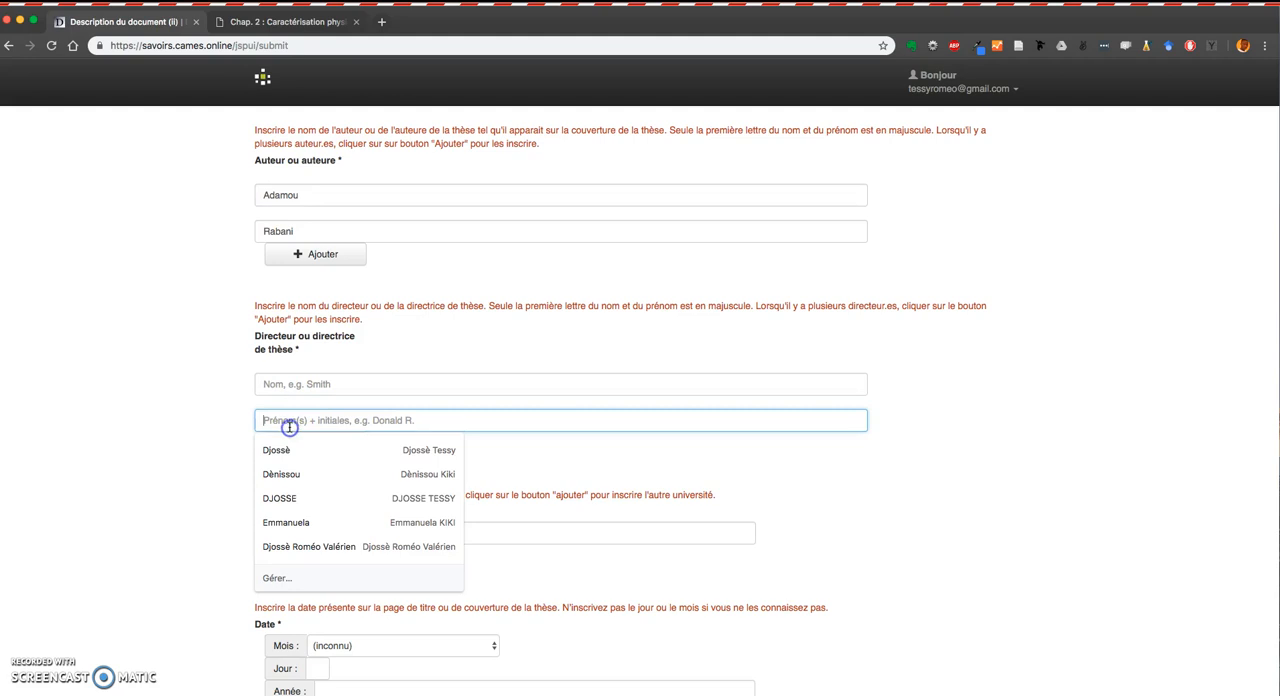
text(Alassane)
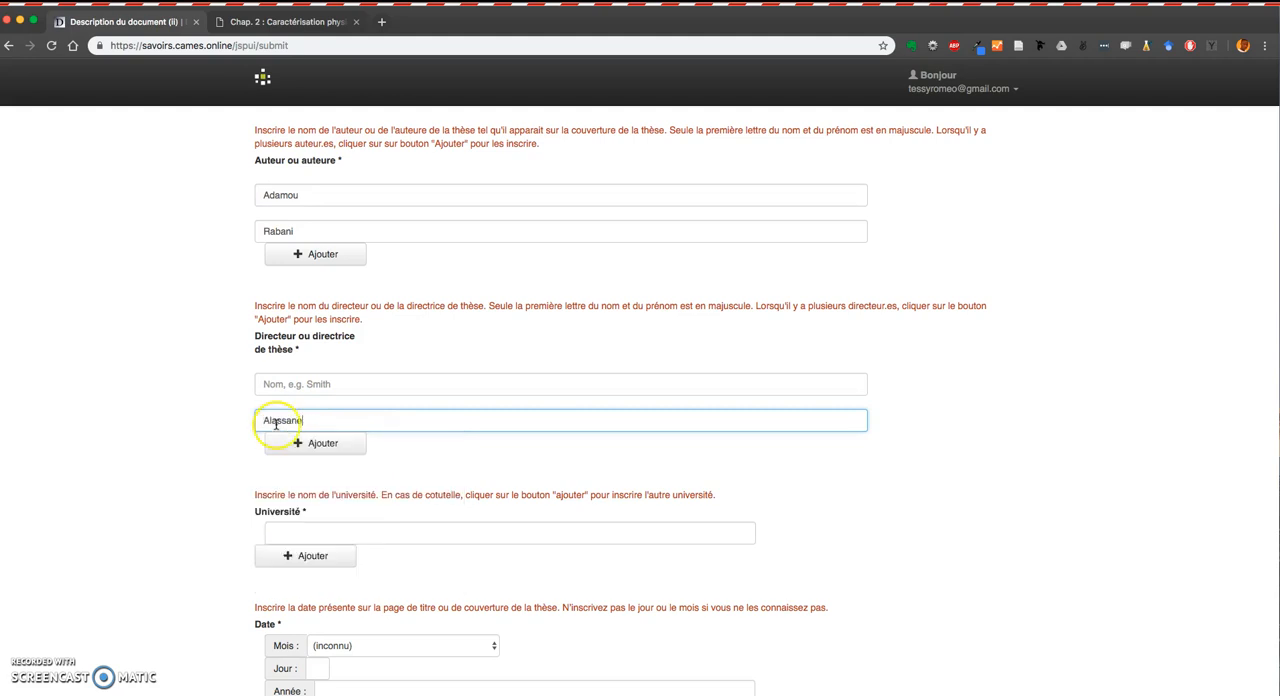
Copy the thesis director's surname from the PDF jury list and paste it into the director's surname field.
click(285, 22)
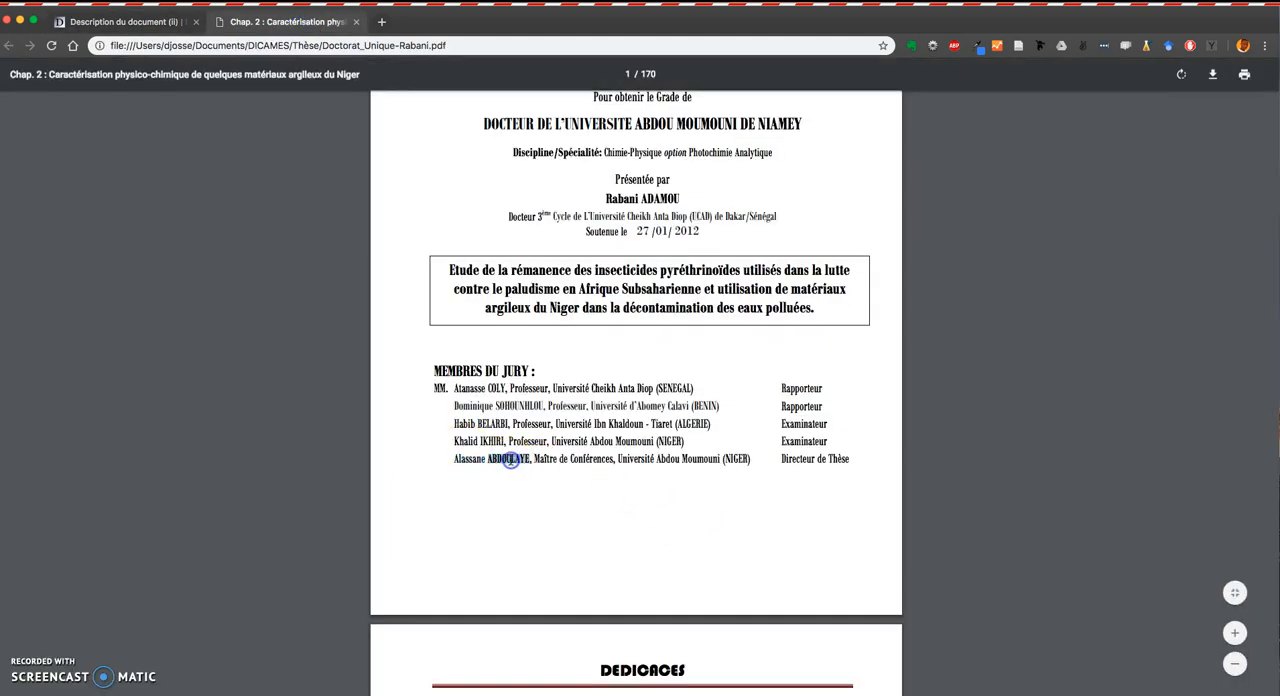
click(100, 22)
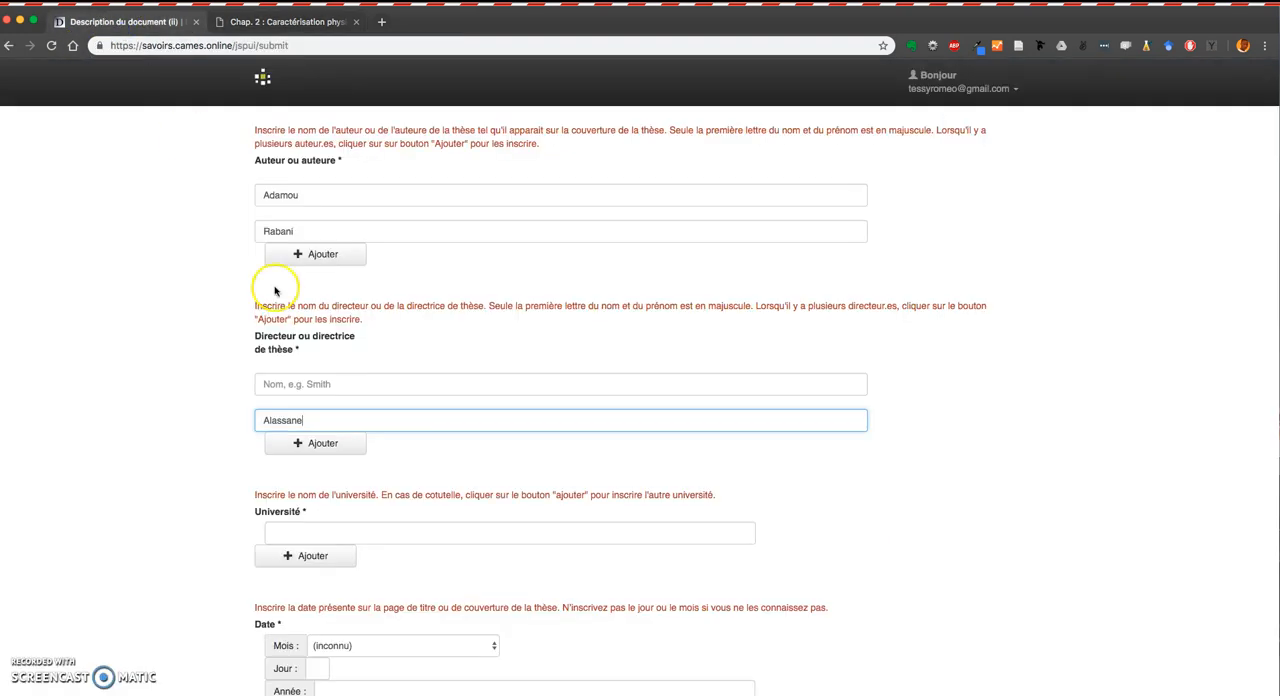
click(308, 381)
text(ABDOULAYE)
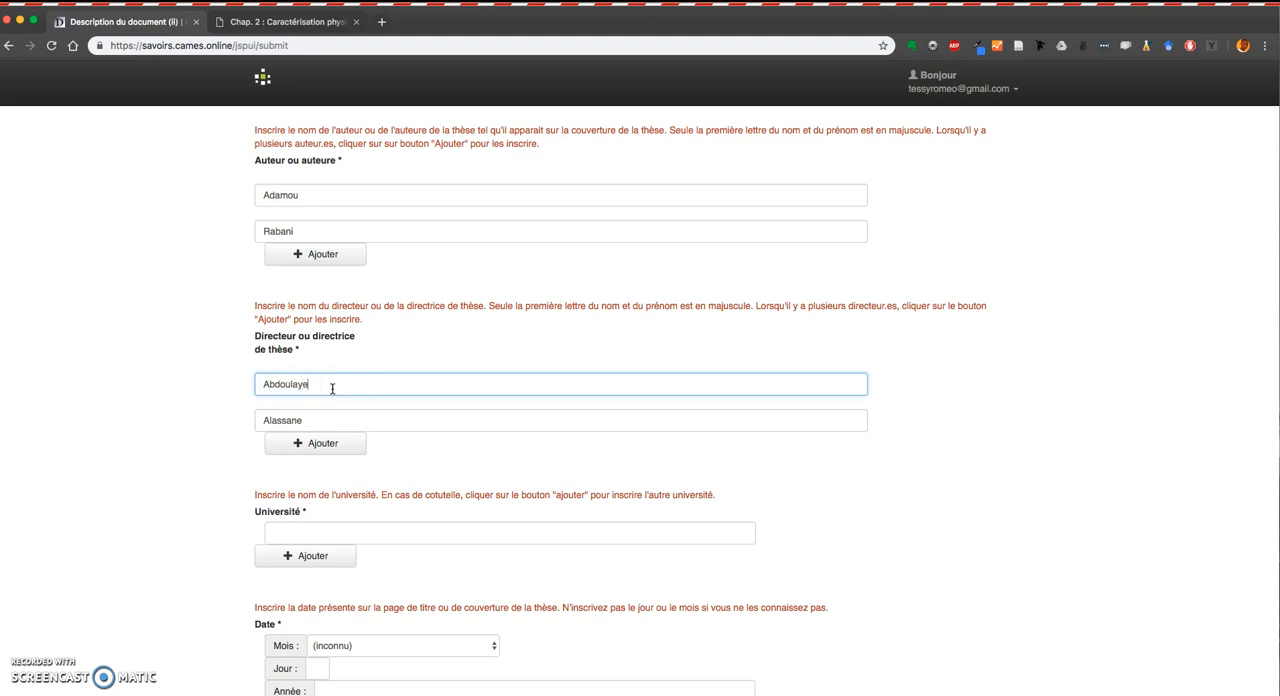
Copy the university name from the PDF cover and paste it into the Université field.
scroll(457, 449, down, 2)
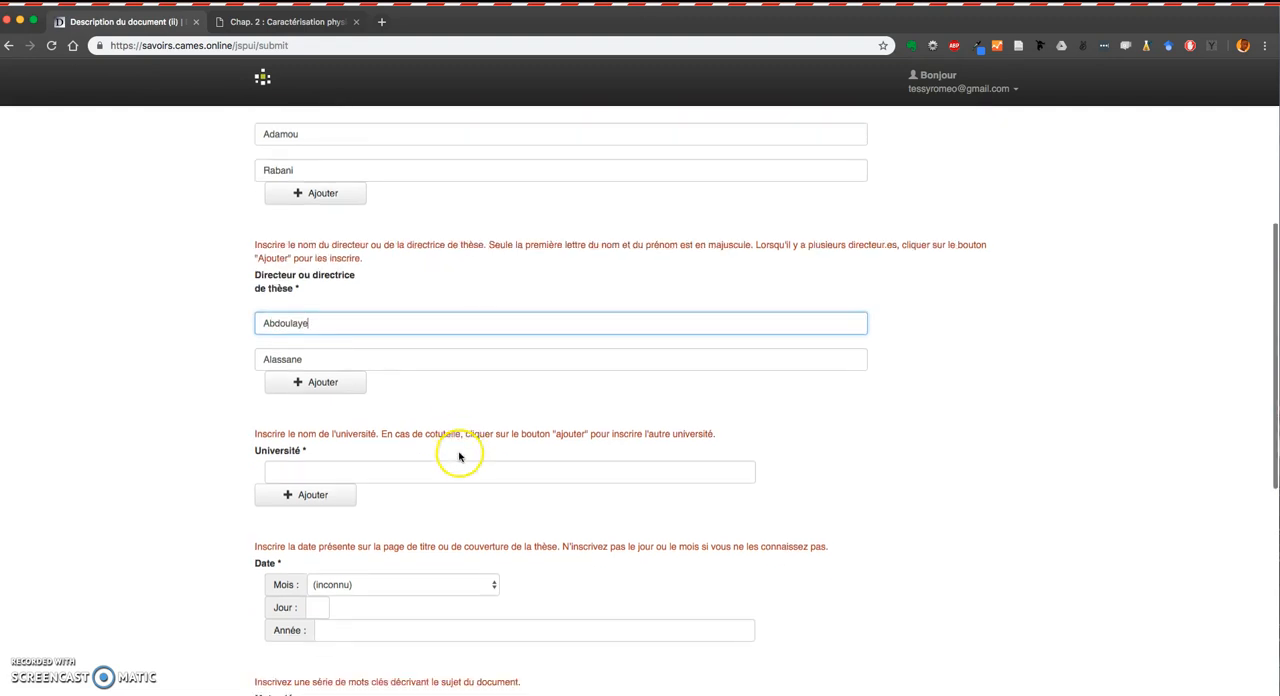
click(270, 21)
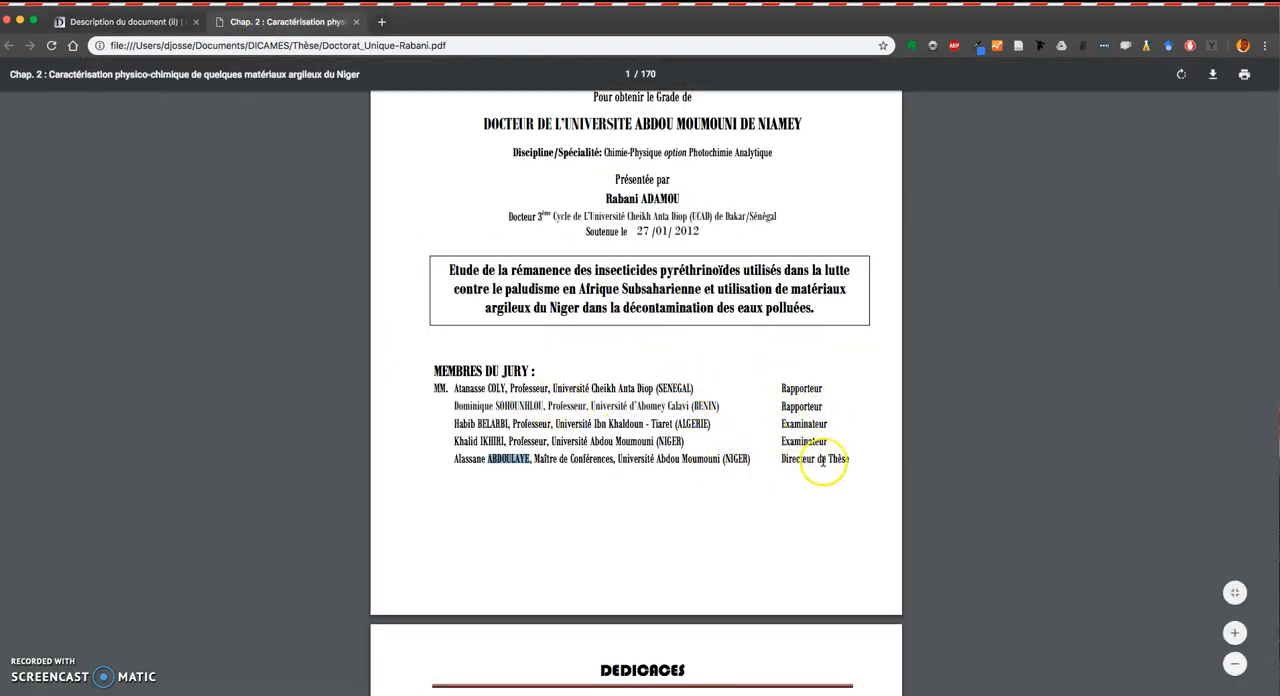
click(108, 21)
scroll(420, 375, down, 3)
scroll(435, 389, down, 2)
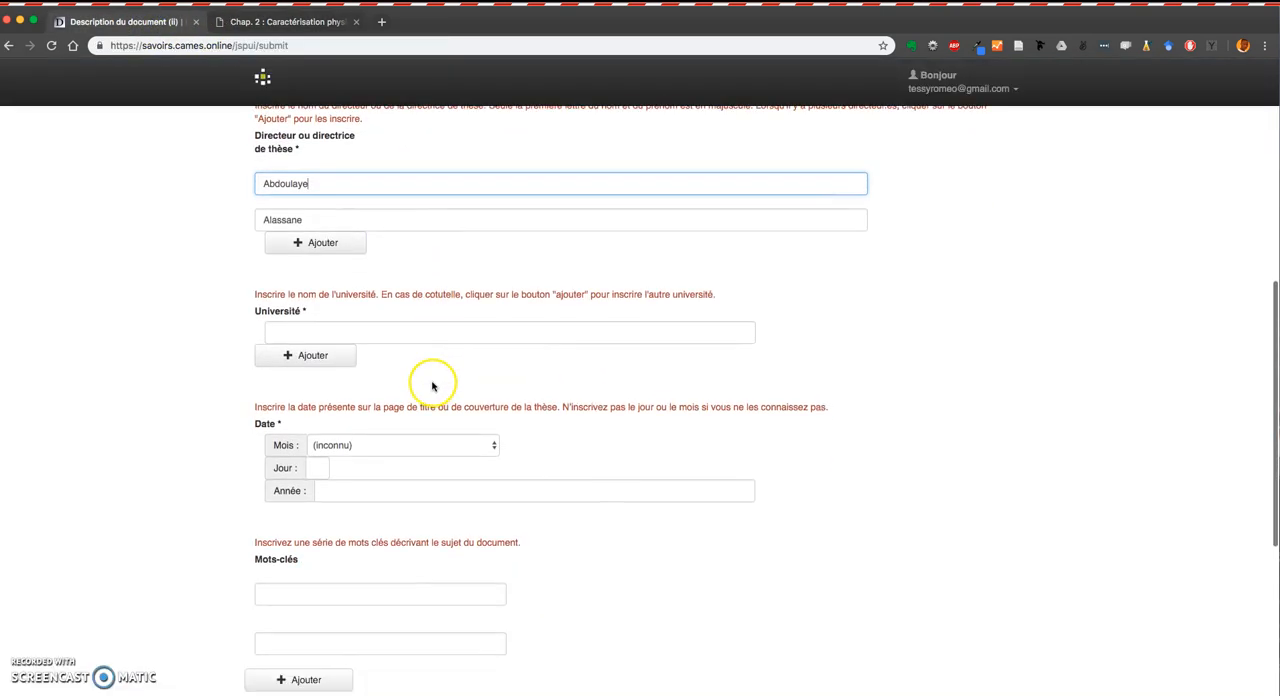
click(325, 293)
click(325, 298)
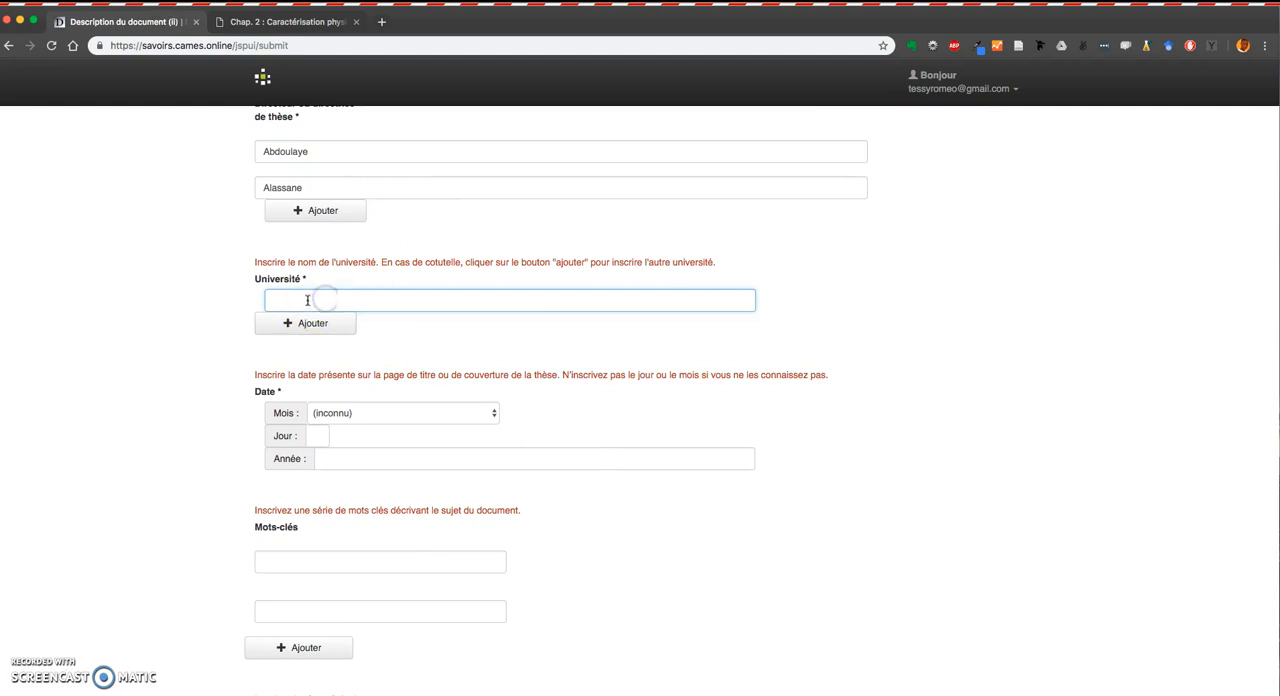
click(311, 334)
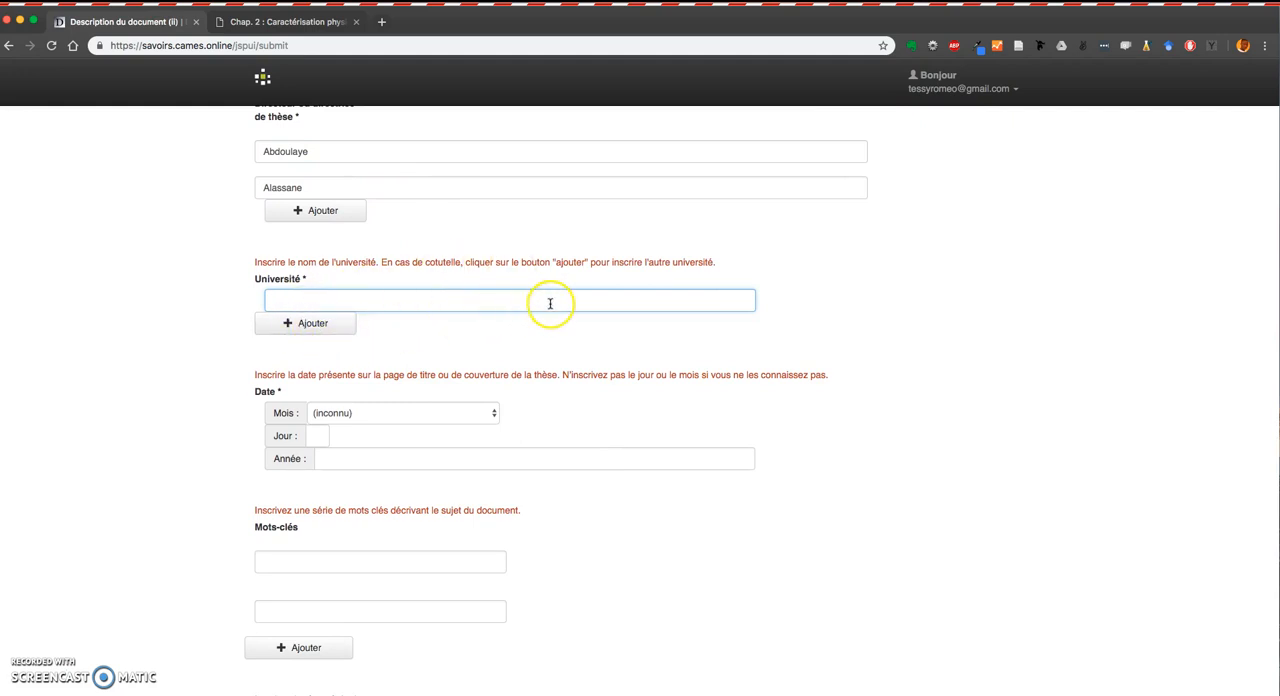
click(296, 20)
scroll(605, 450, up, 3)
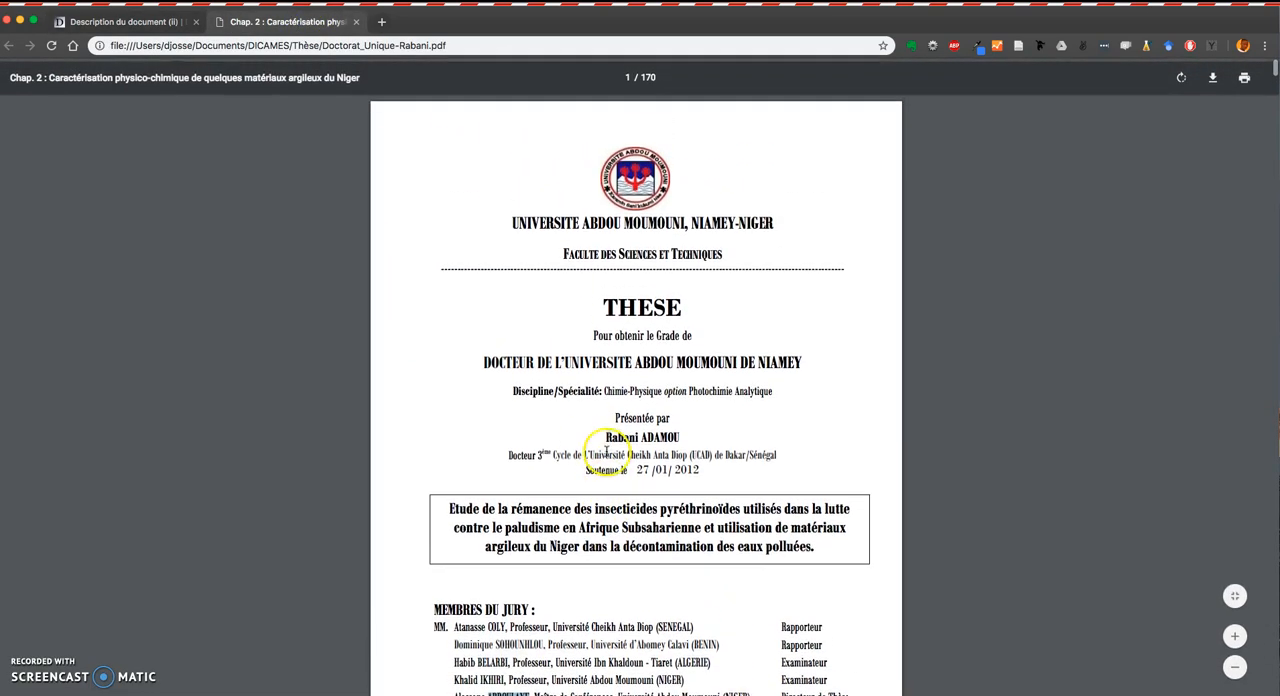
drag(512, 220, 677, 225)
key(super+c)
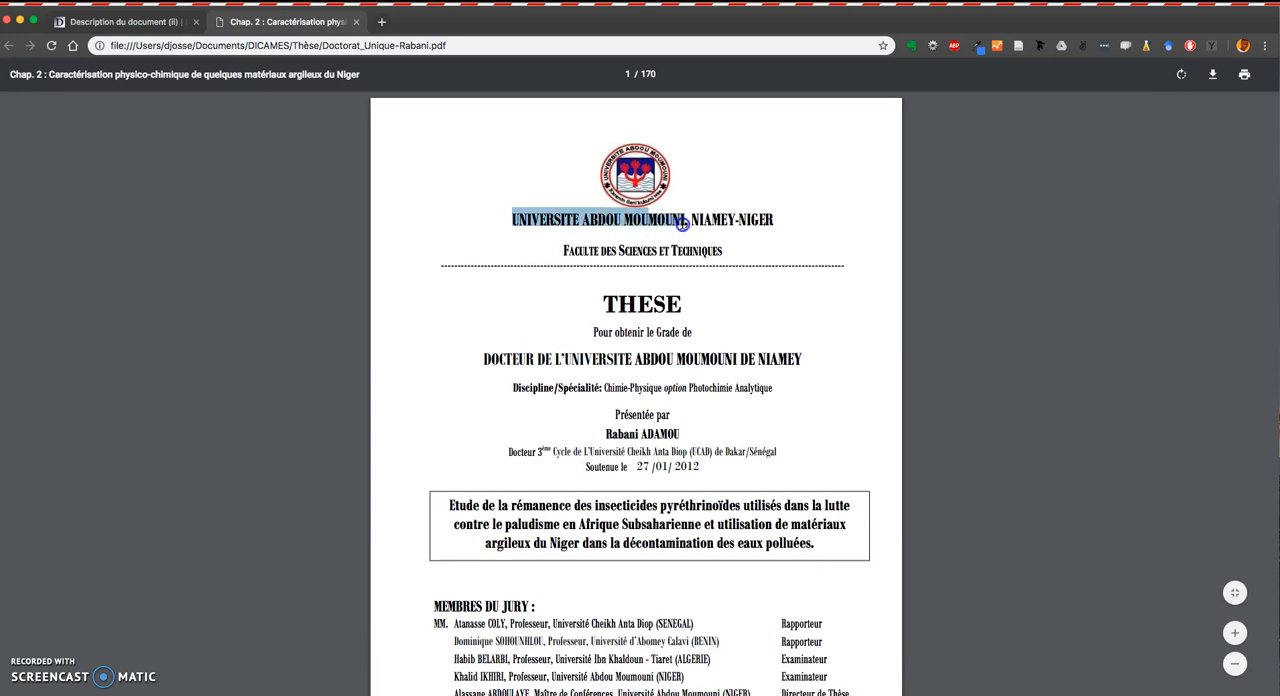
click(160, 21)
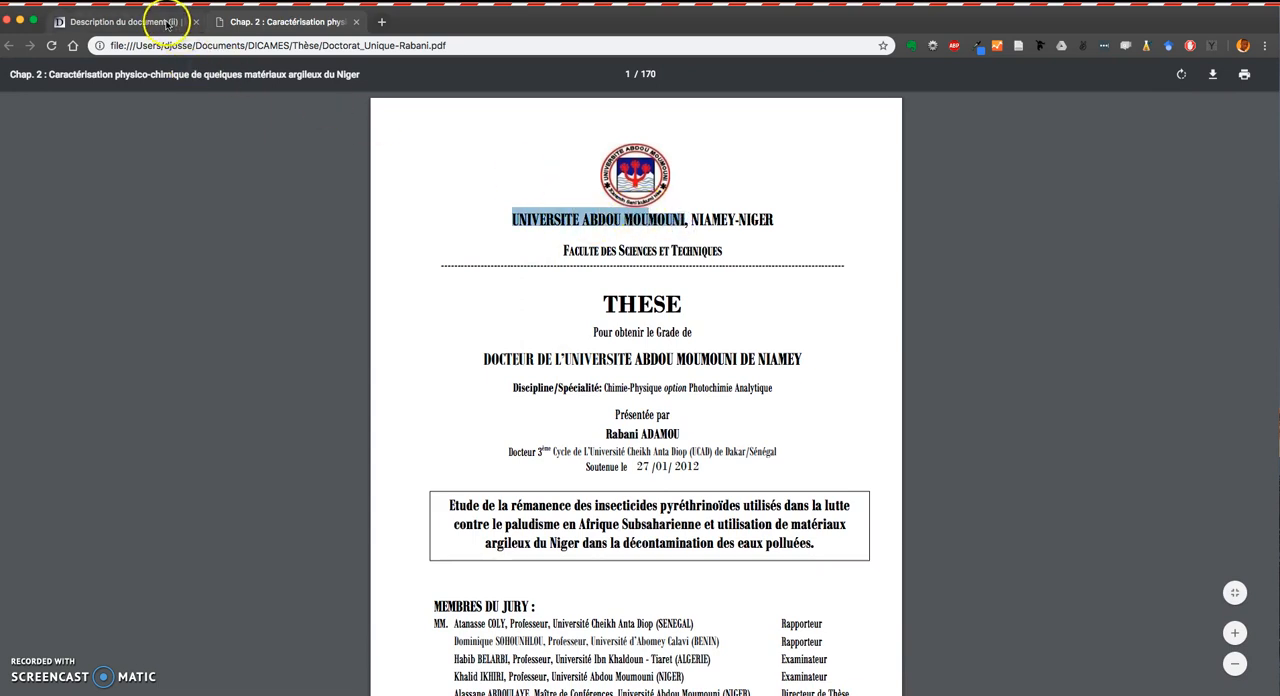
key(super+v)
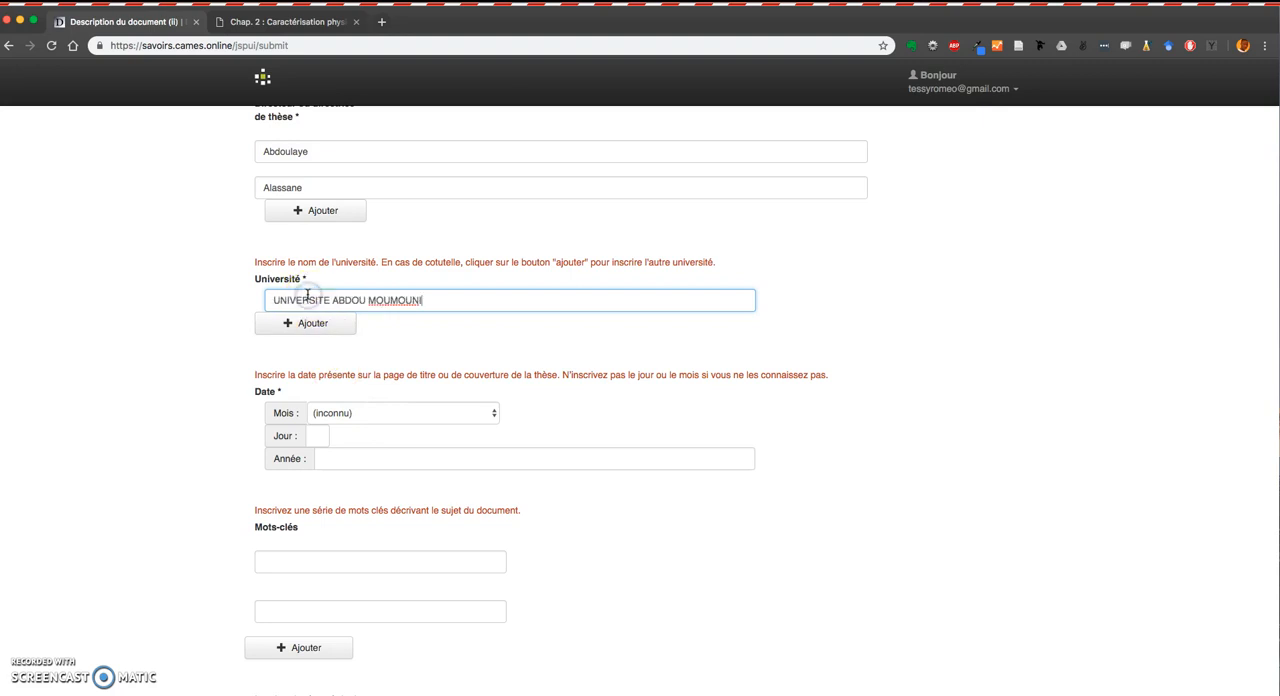
Replace the pasted university name with Université Abdou Moumouni in normal capitalisation.
drag(282, 301, 463, 306)
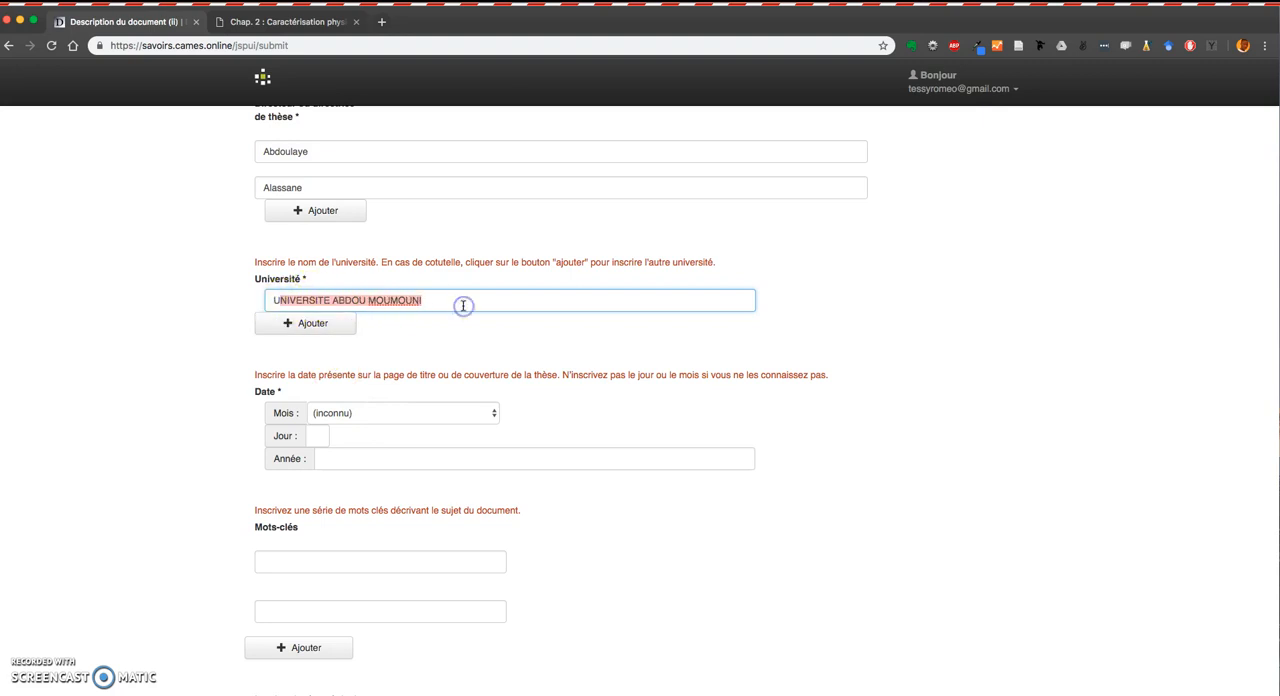
text(niversité Abdou-Moumouni)
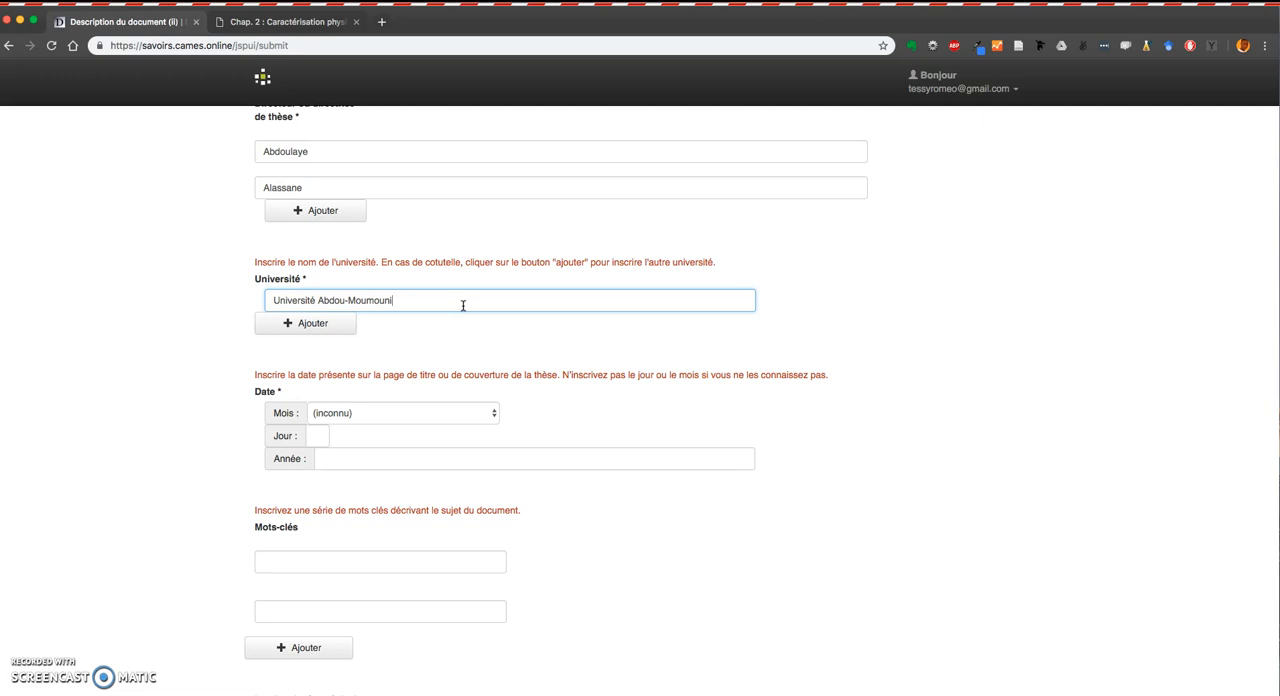
click(290, 22)
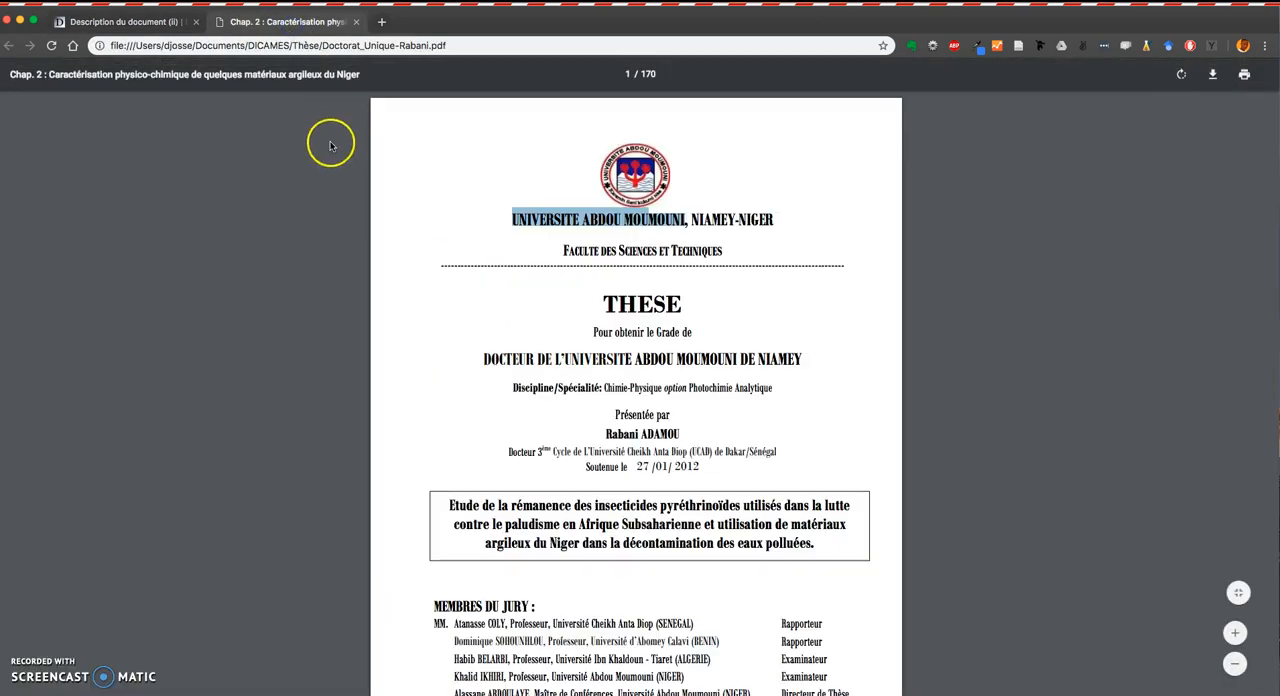
click(143, 22)
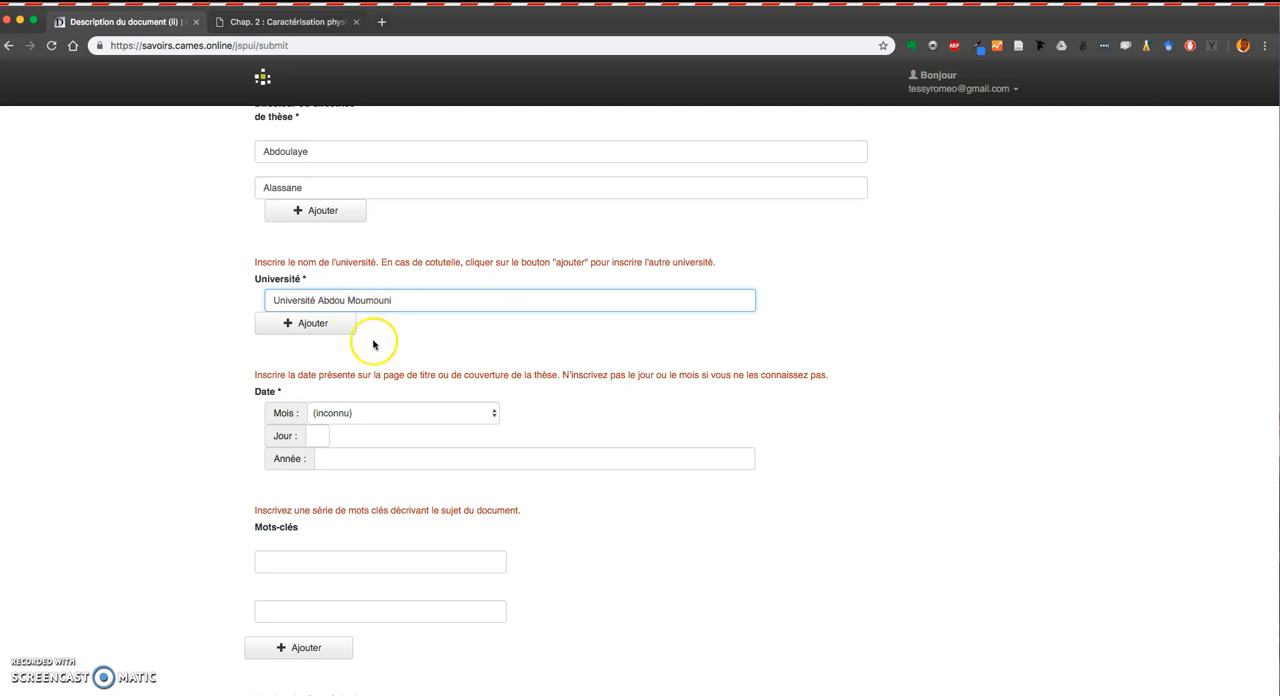
Enter the defence date from the PDF cover: month janvier, day 27, year 2012.
scroll(373, 344, down, 2)
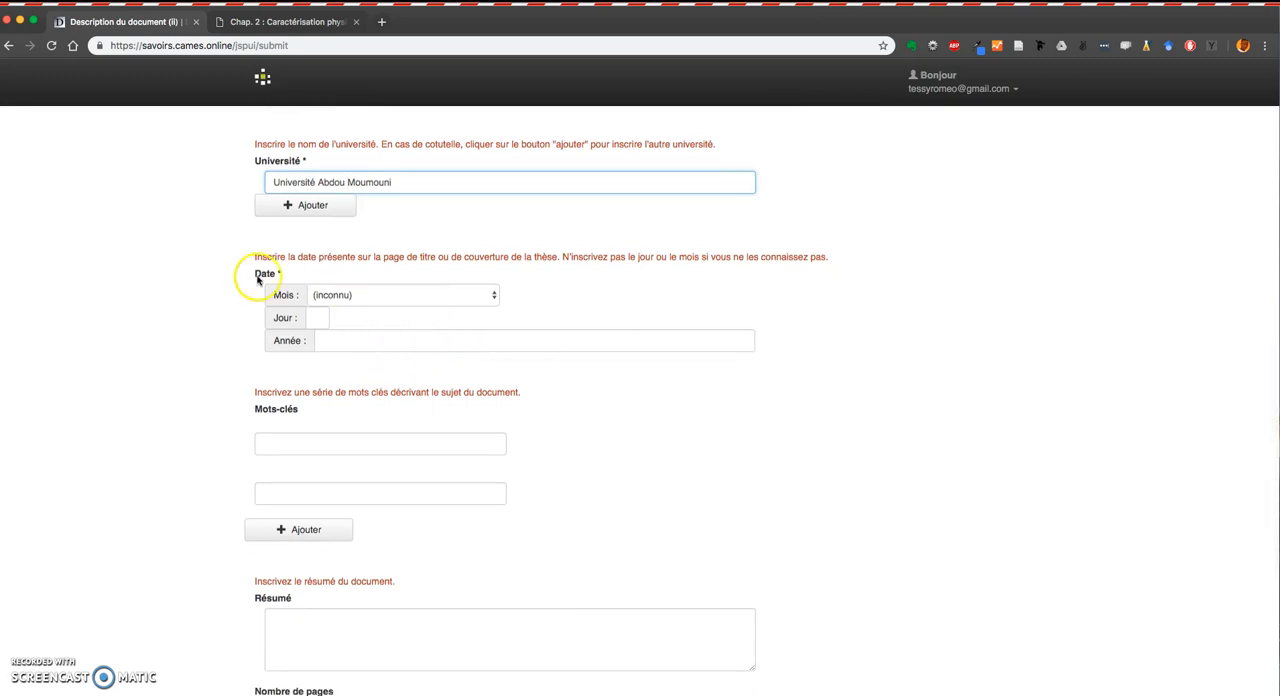
click(297, 33)
scroll(680, 423, down, 1)
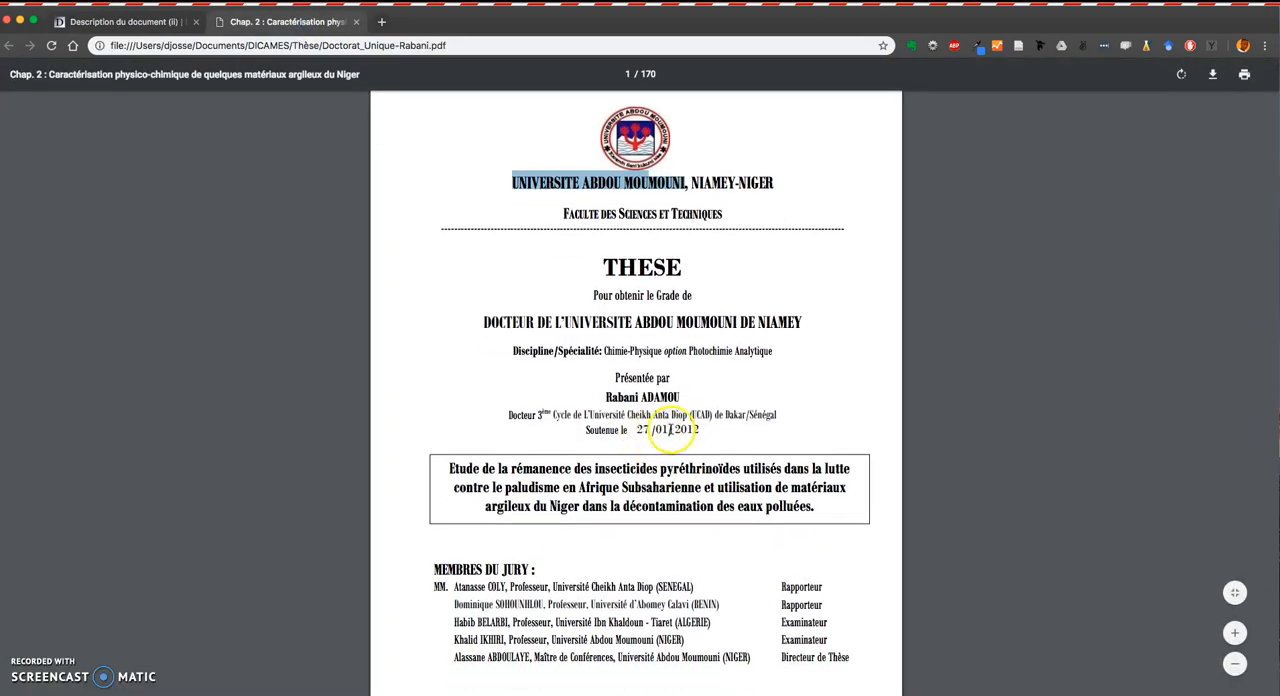
click(160, 22)
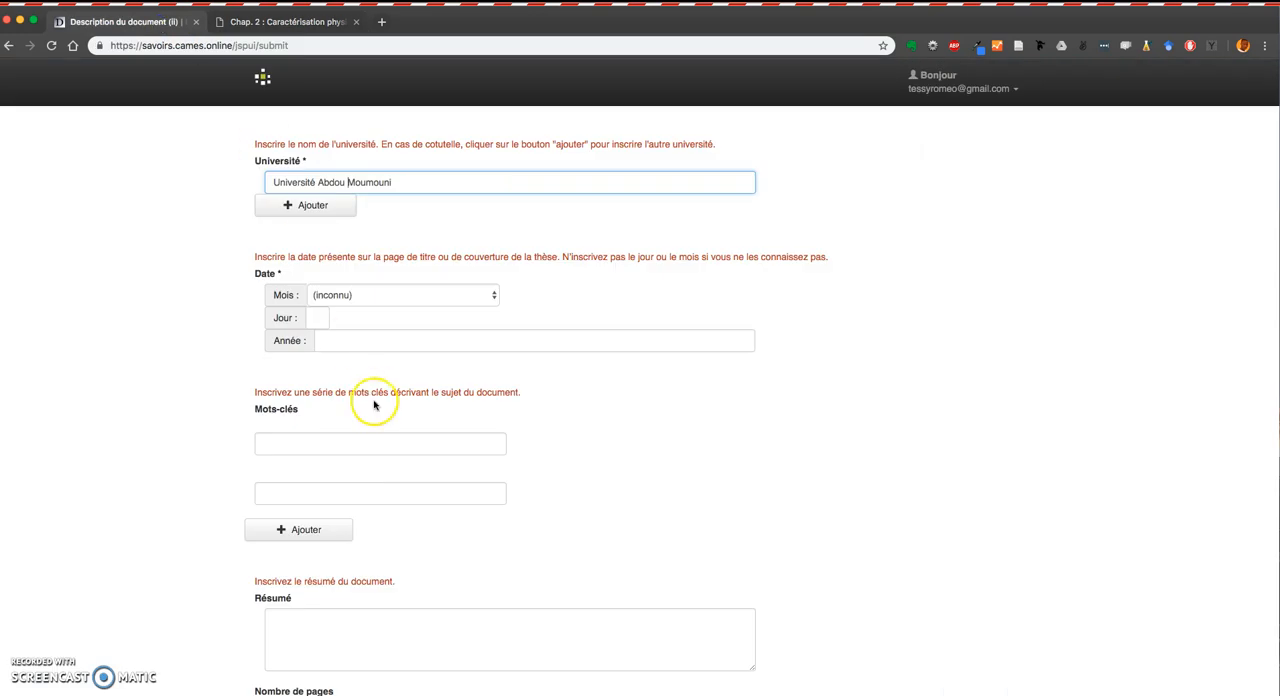
click(345, 300)
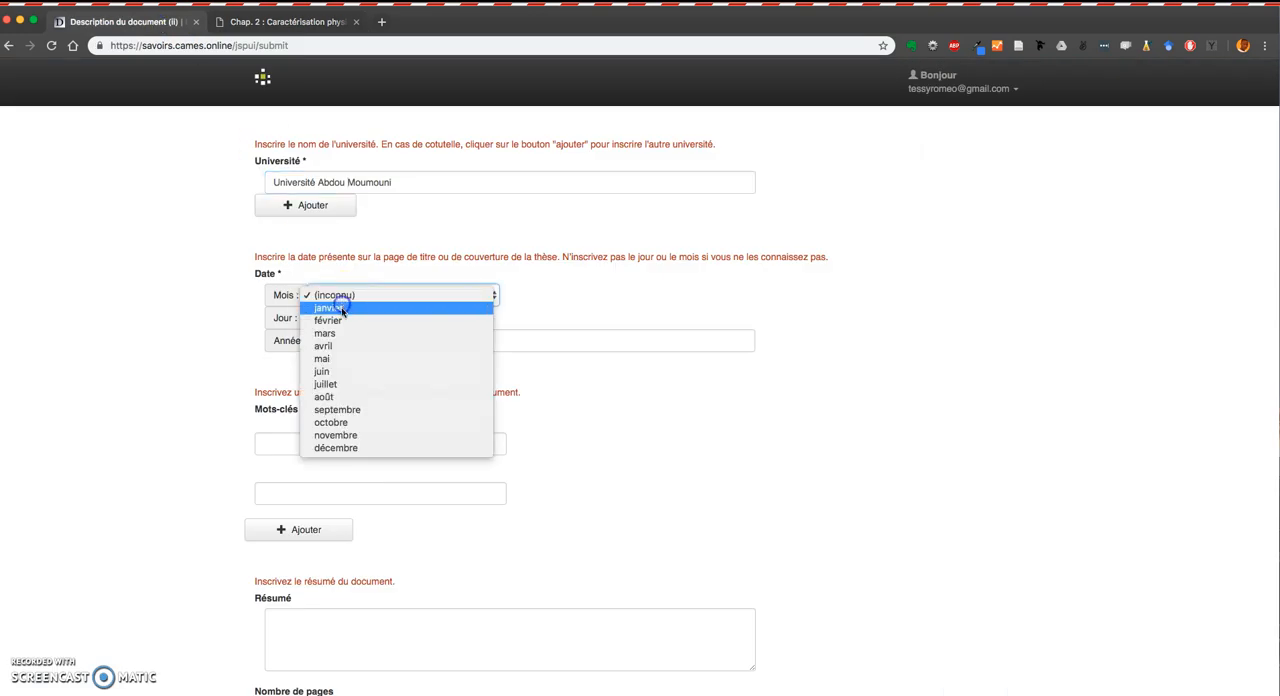
click(337, 305)
click(325, 318)
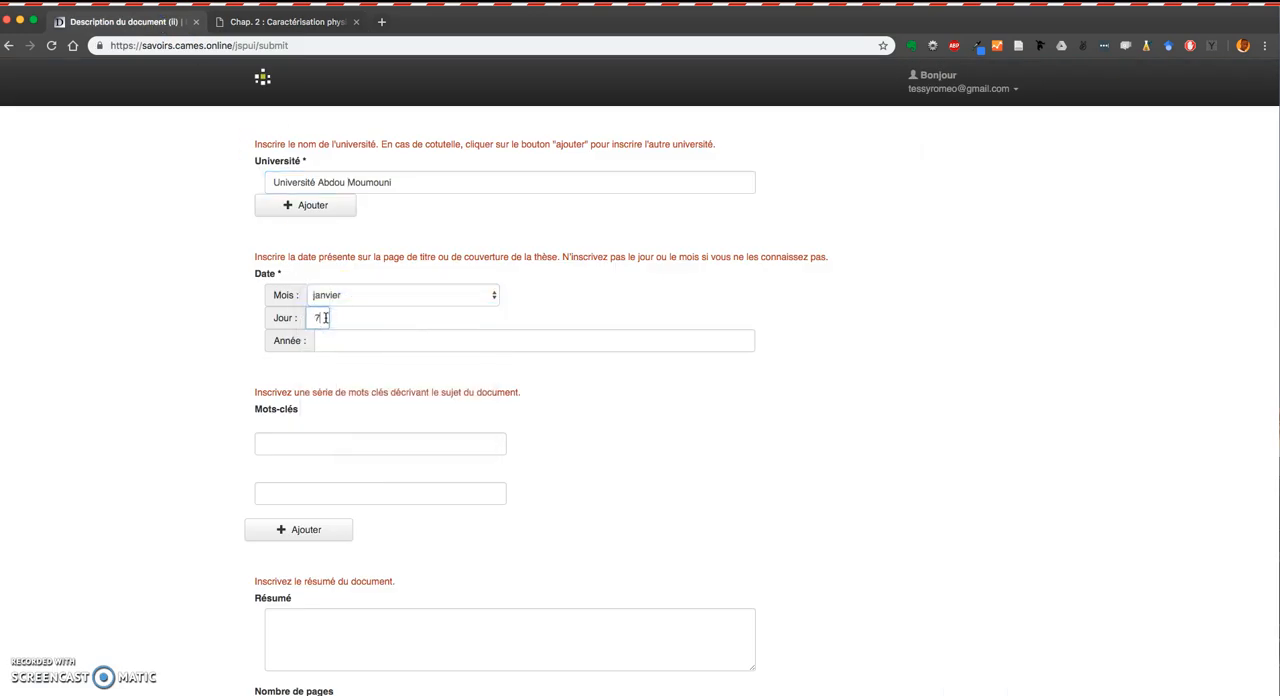
click(350, 342)
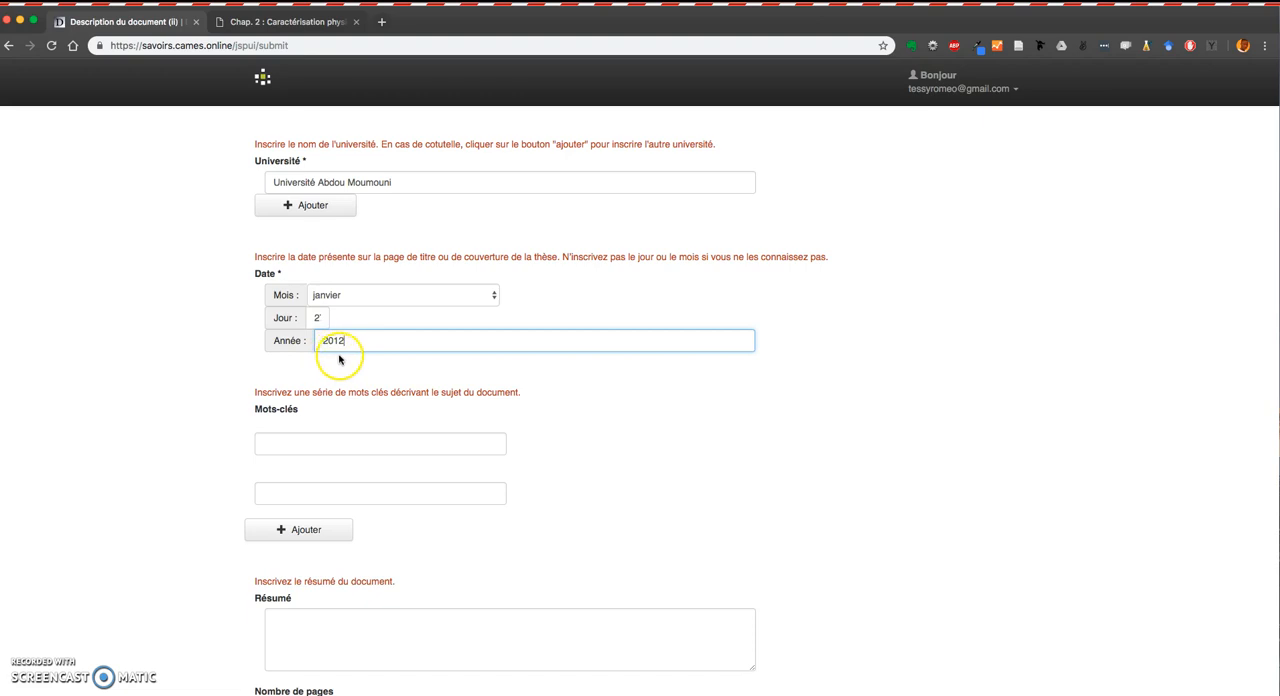
Copy the first keyword, Paludisme, from the thesis PDF's Mots clés list and paste it into the first Mots-clés field.
scroll(385, 395, down, 1)
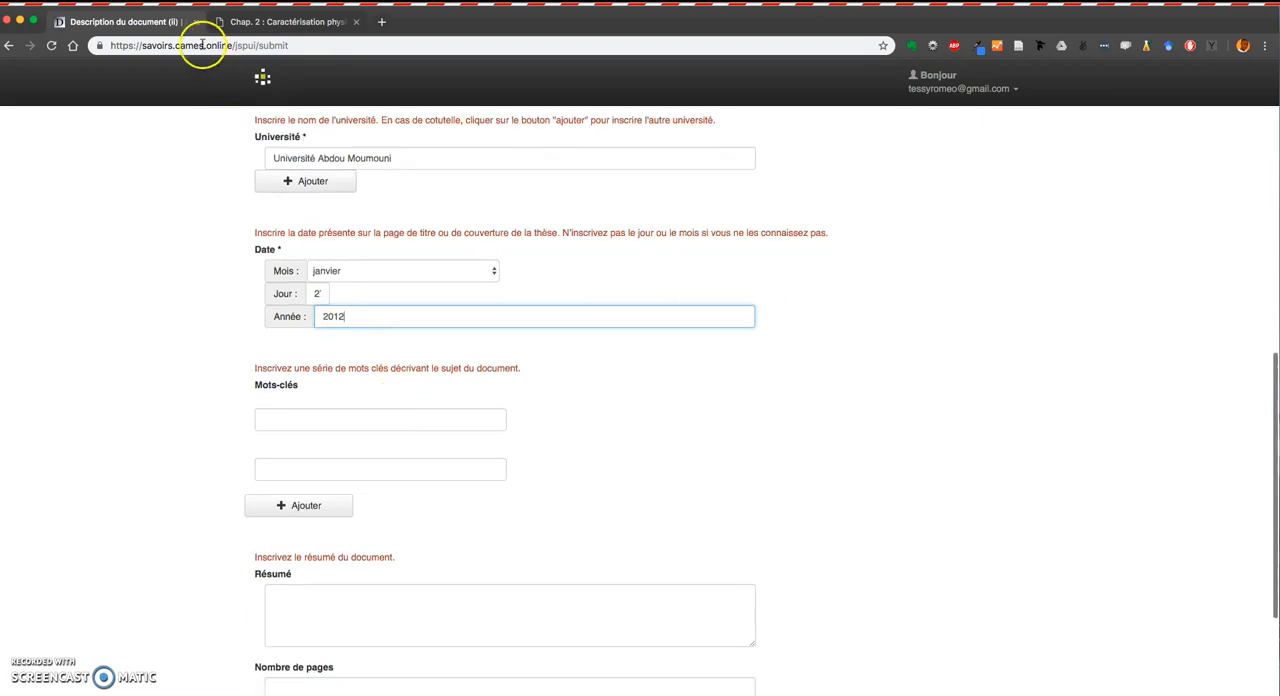
click(275, 21)
scroll(422, 316, down, 15)
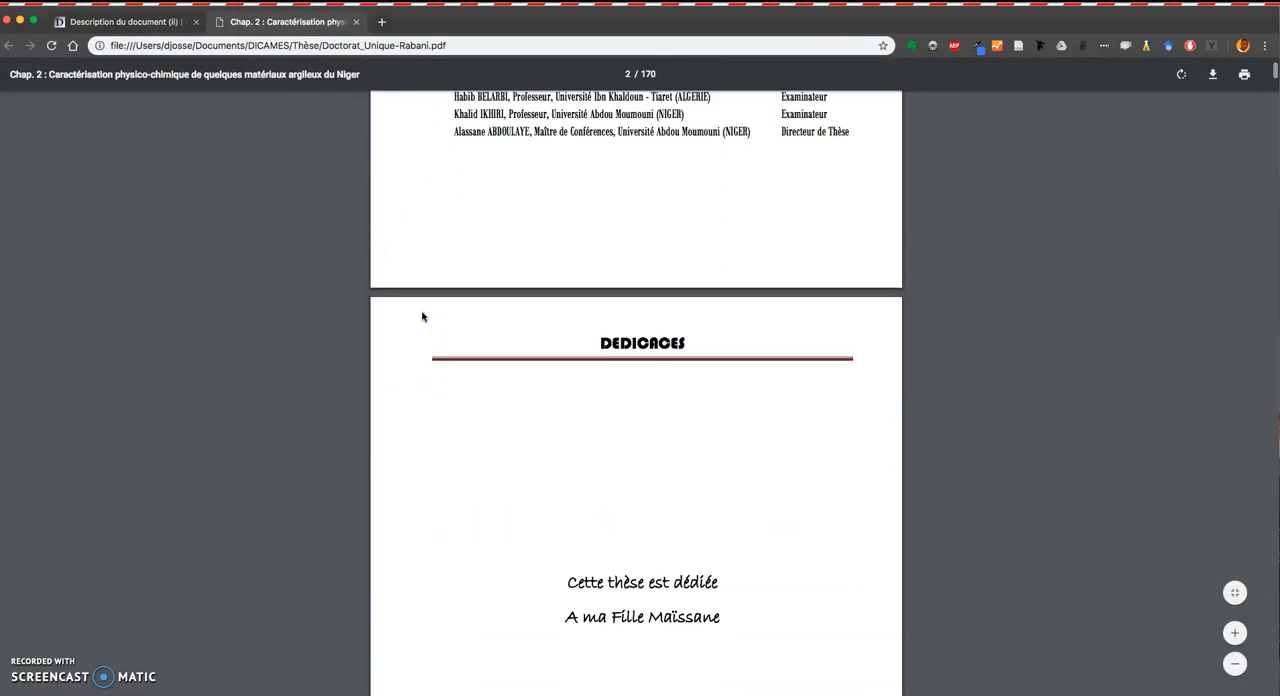
scroll(422, 316, down, 15)
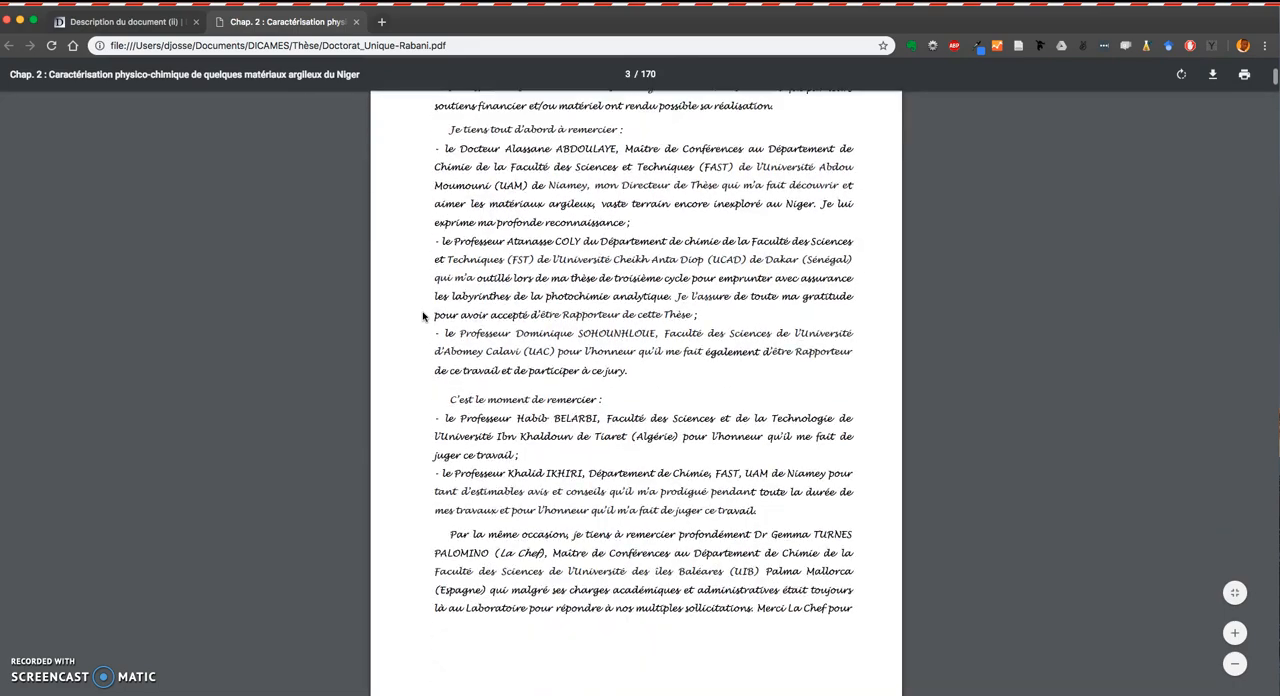
scroll(422, 316, down, 15)
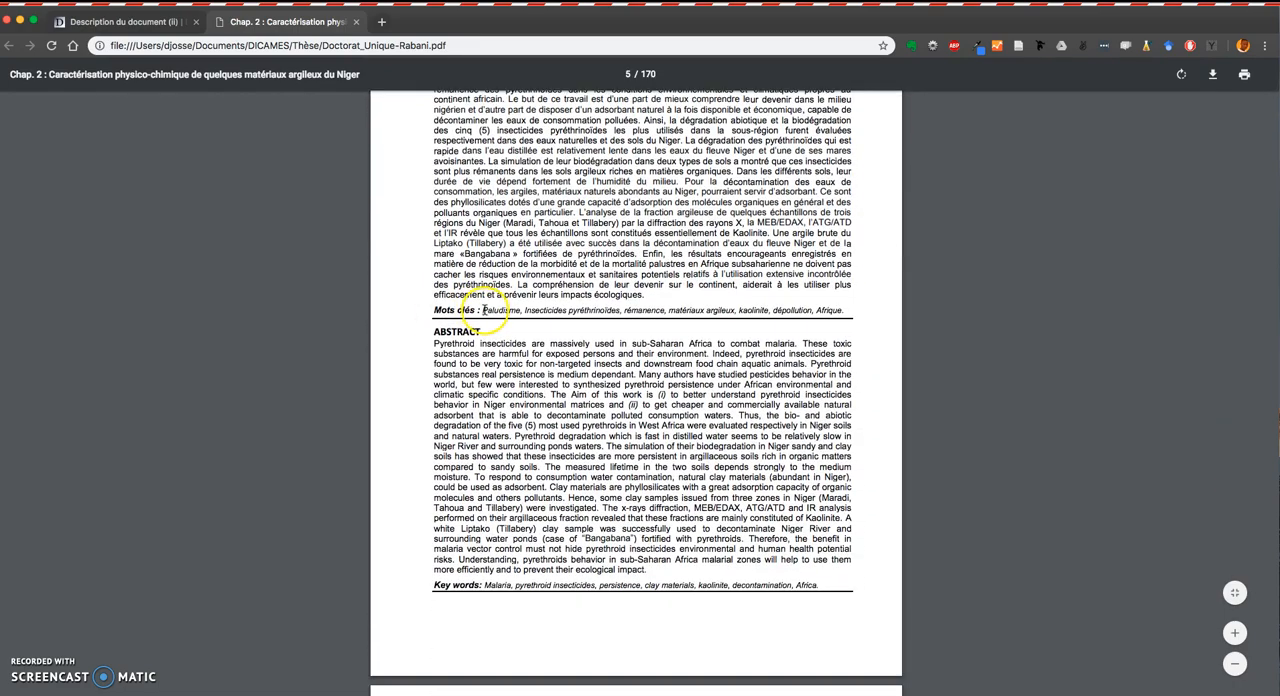
scroll(484, 311, up, 4)
scroll(490, 340, down, 2)
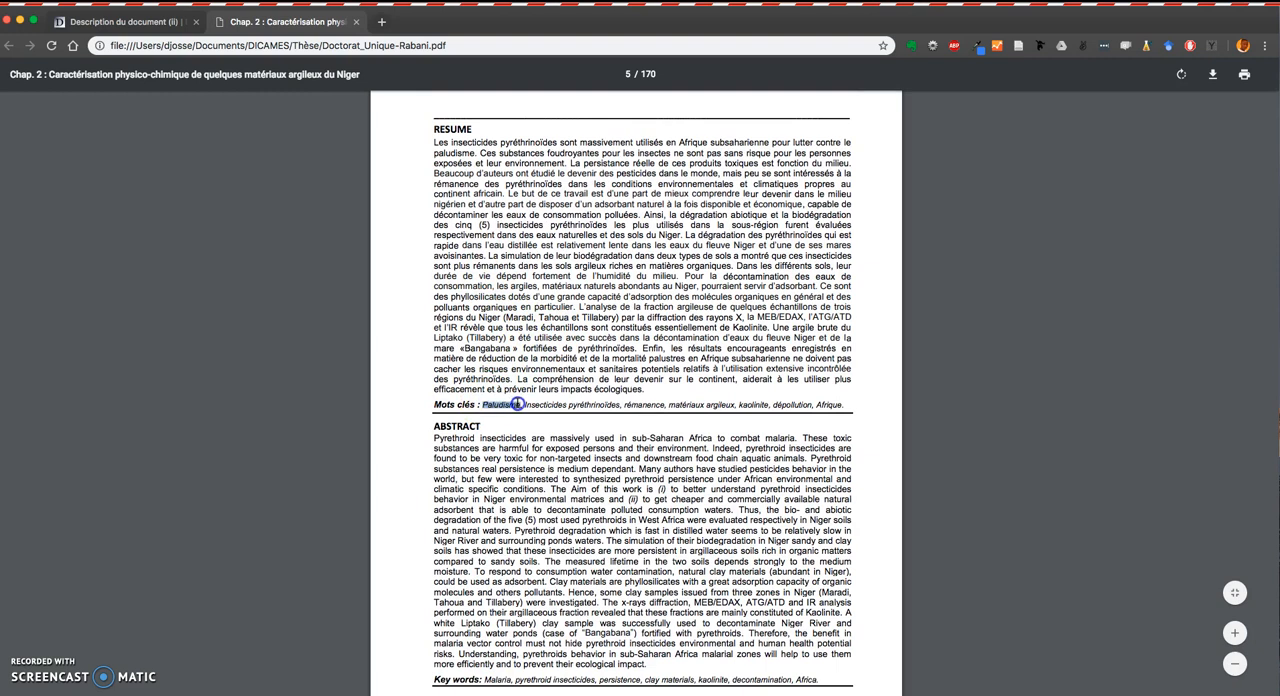
click(160, 22)
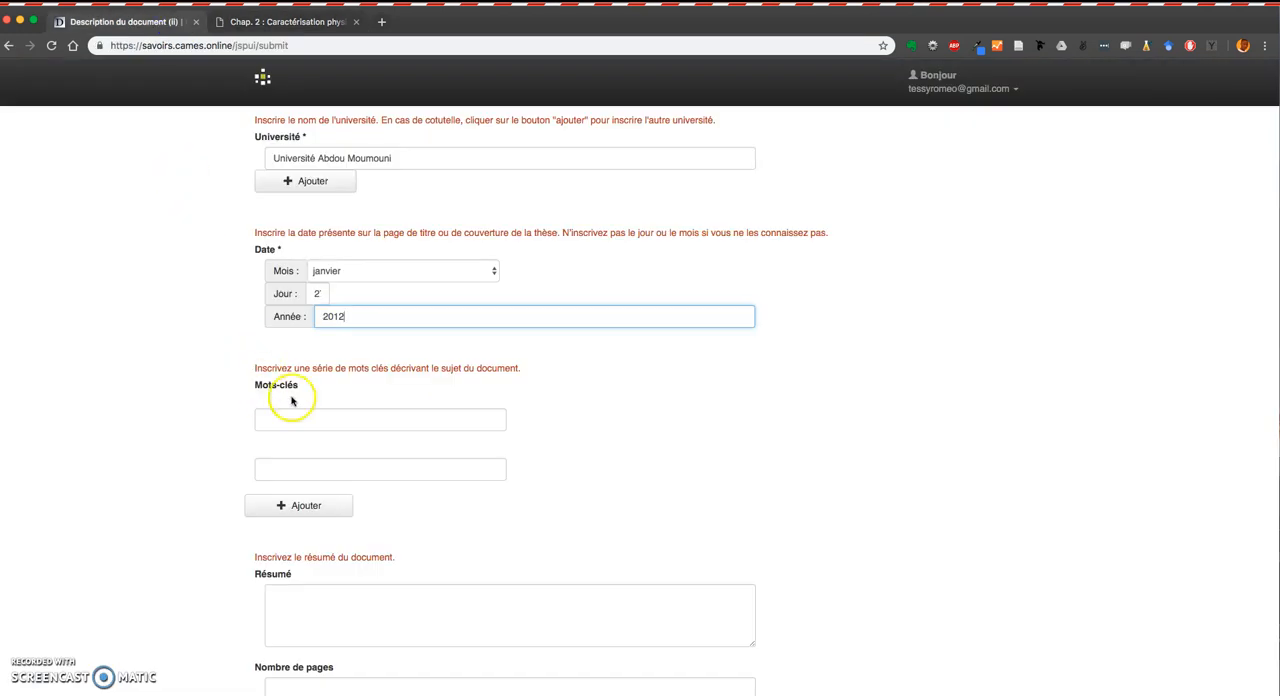
click(312, 418)
text(Paludisme)
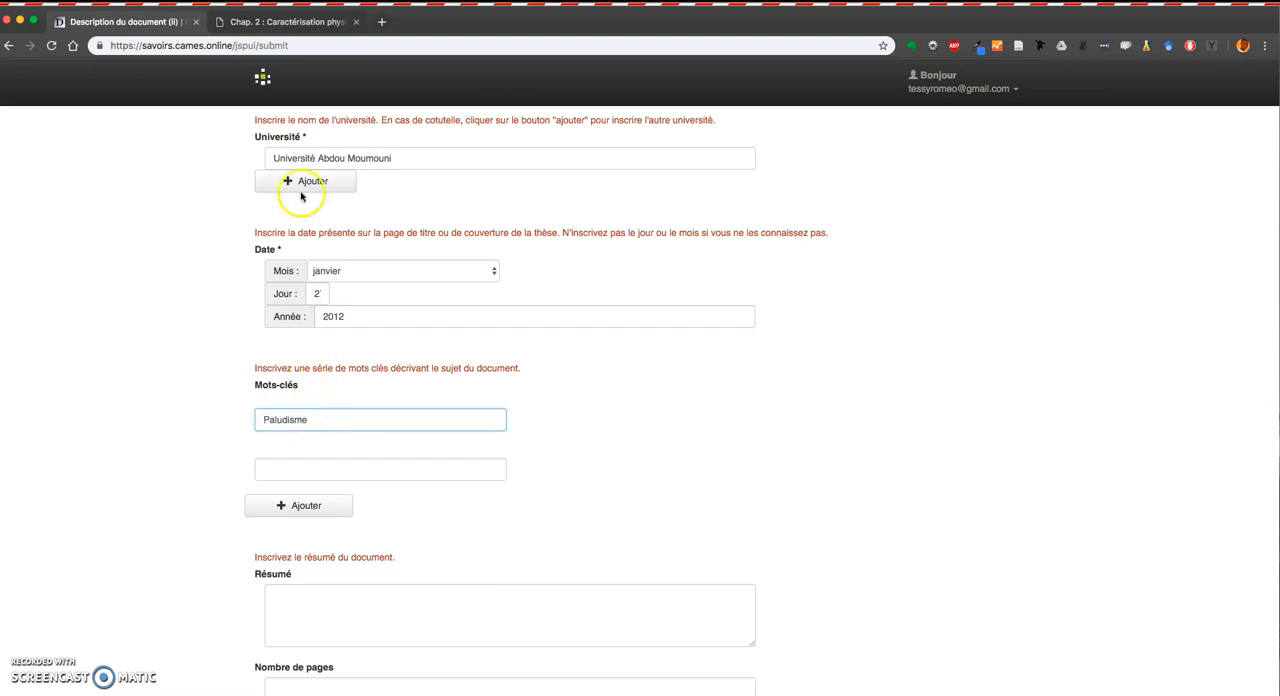
Paste the second keyword, Insecticides pyréthrinoïdes, from the PDF into the second Mots-clés field and add more keyword fields.
click(290, 21)
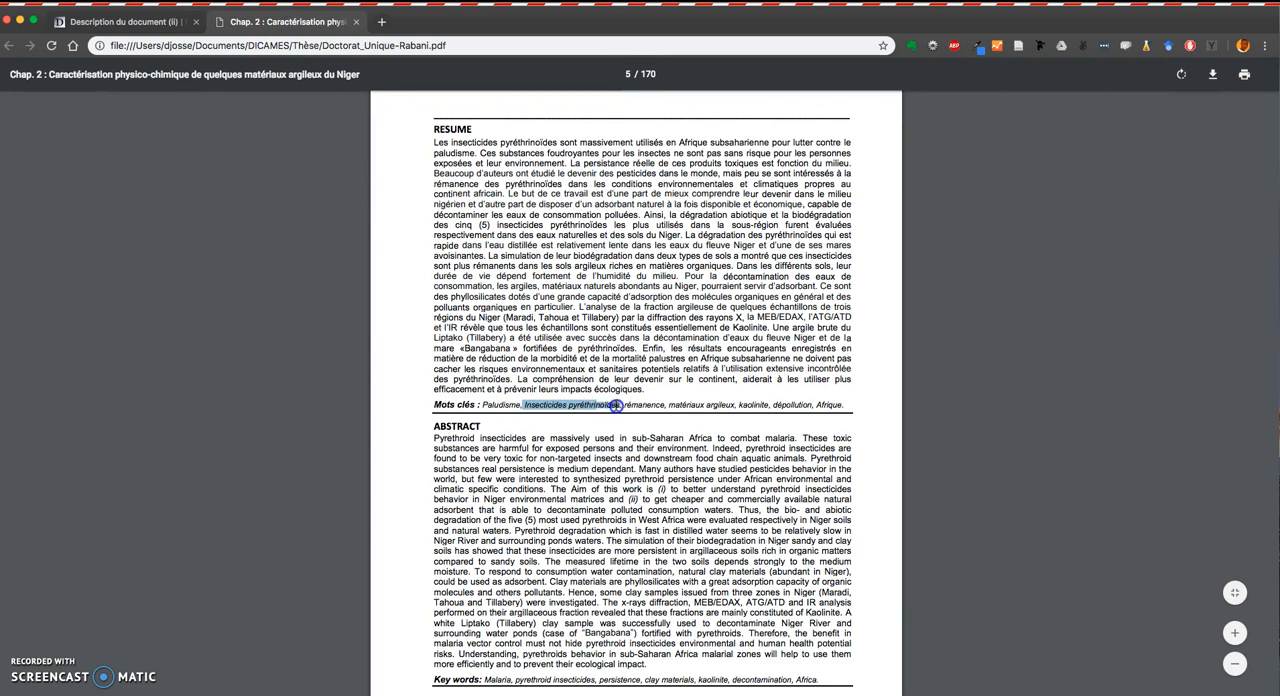
click(120, 21)
click(352, 460)
text(Insecticides pyréthrinoïdes)
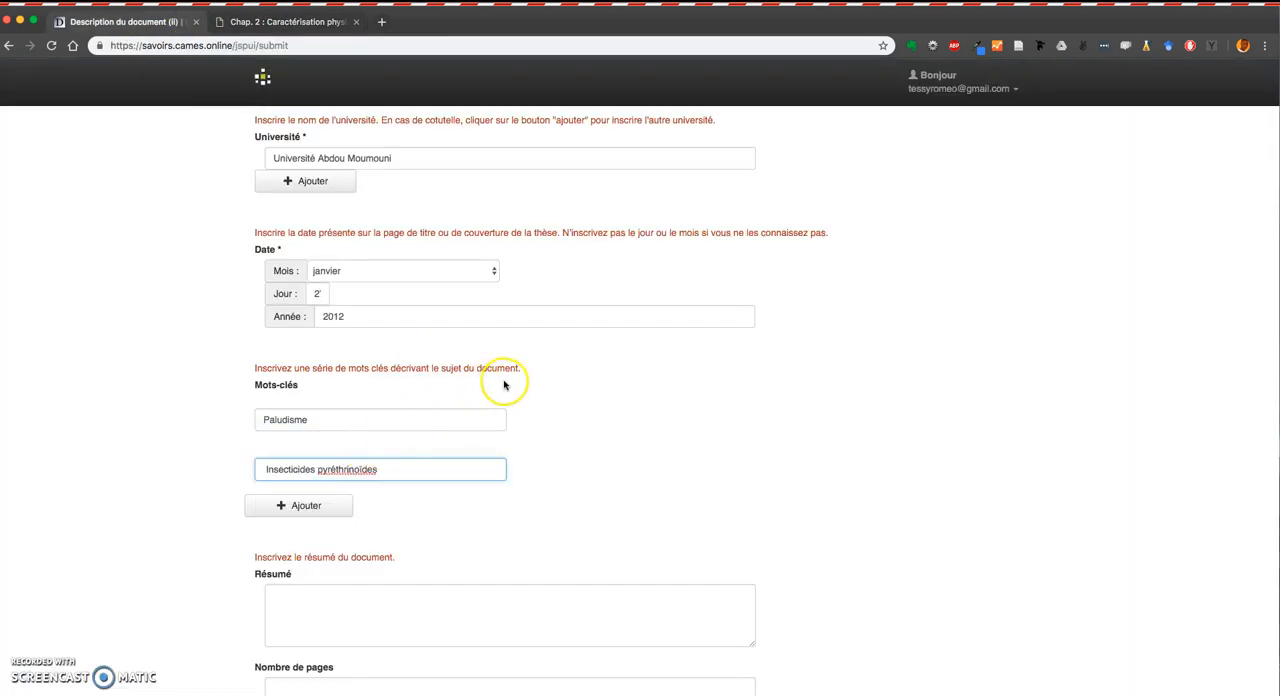
scroll(503, 466, down, 2)
click(288, 401)
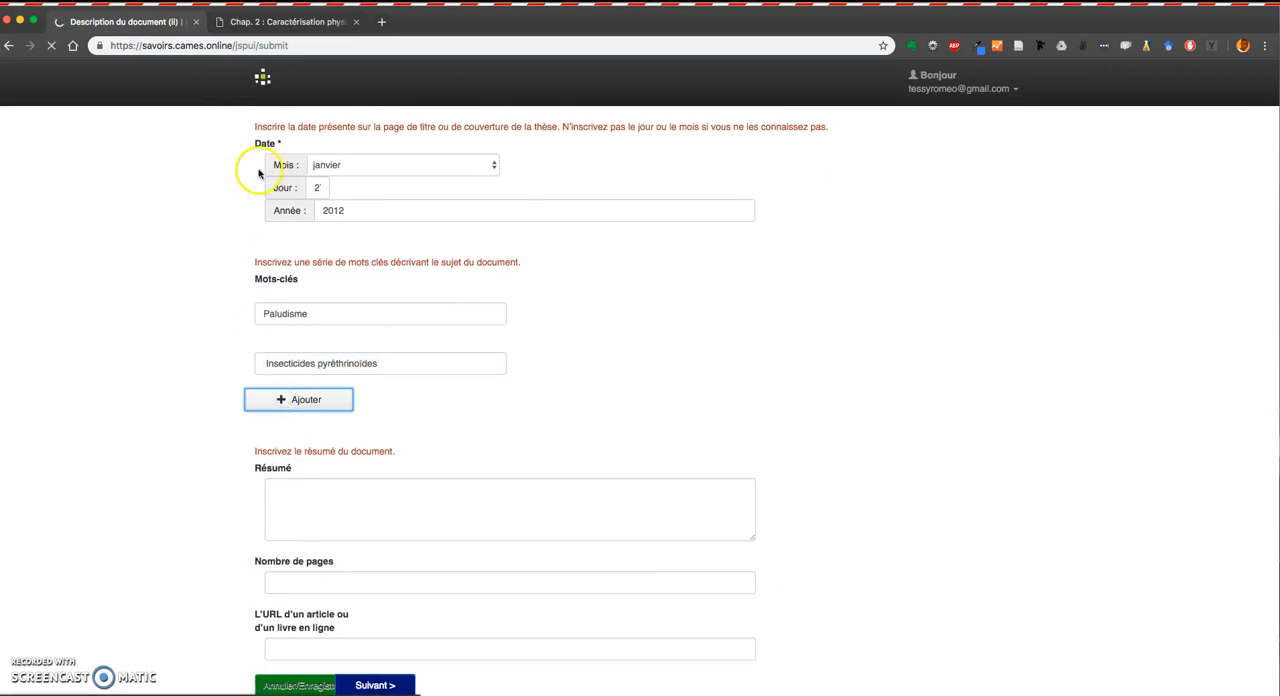
Copy the keyword rémanence from the PDF, paste it into the third Mots-clés field, and add another field.
click(249, 24)
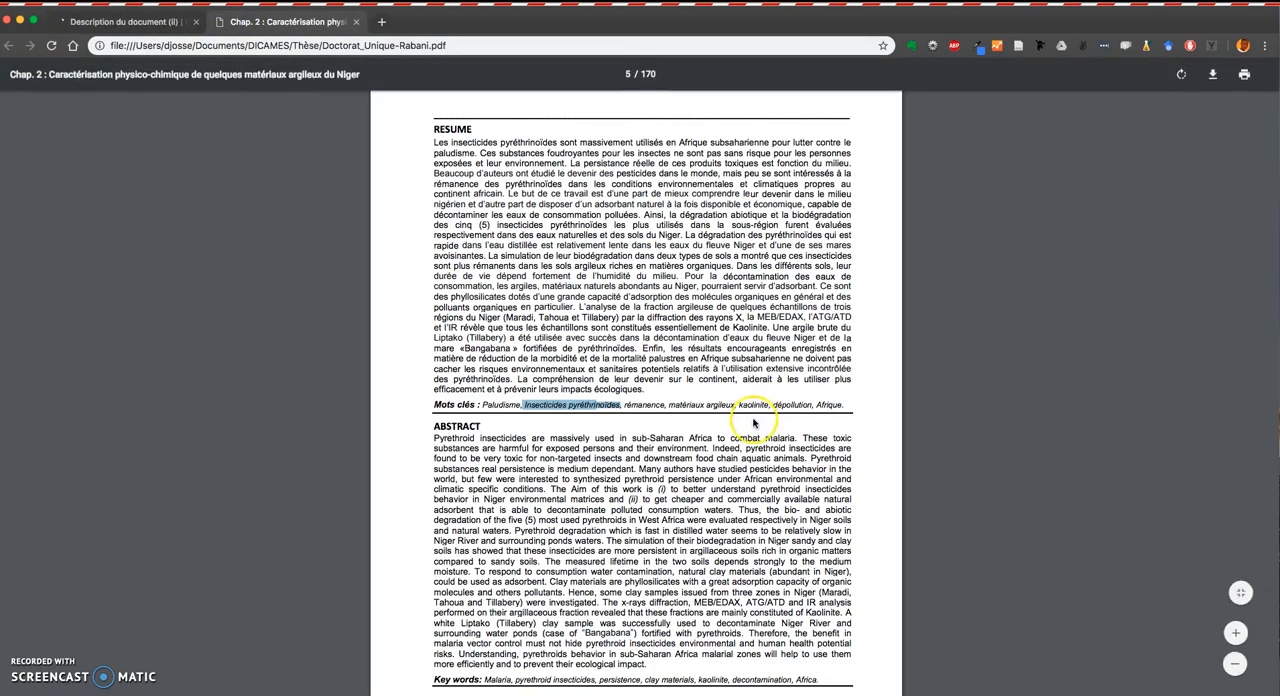
double_click(635, 404)
key(super+c)
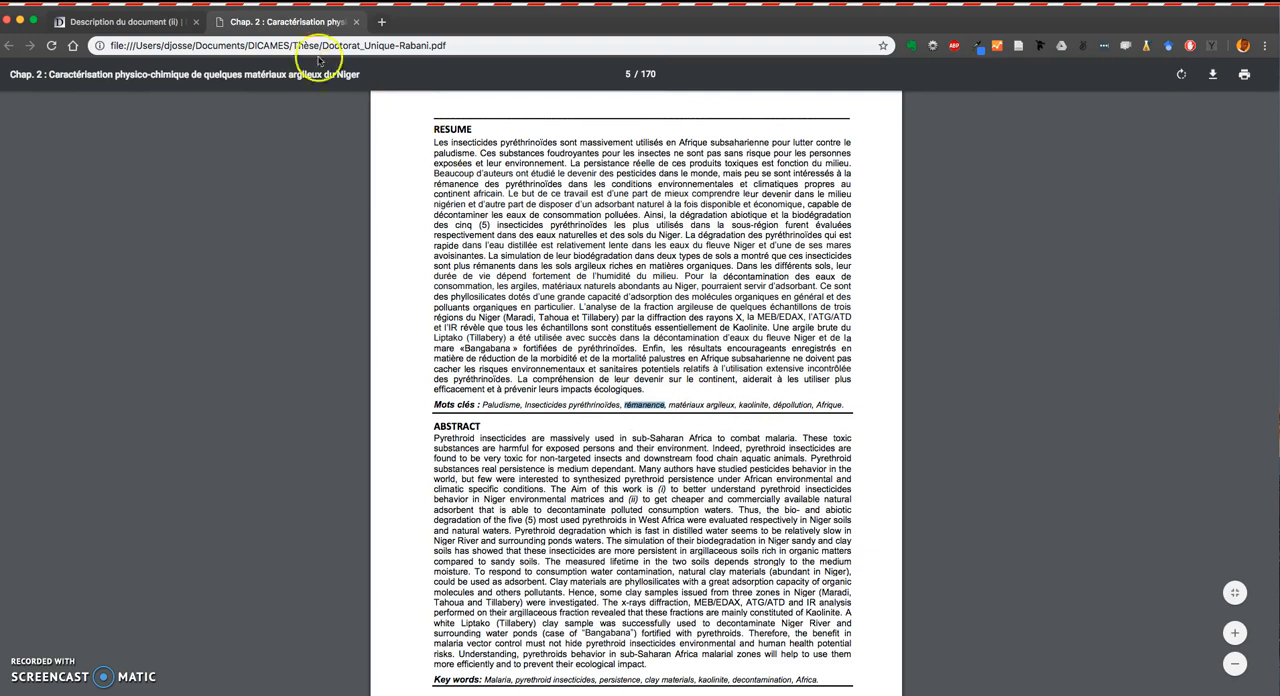
click(150, 24)
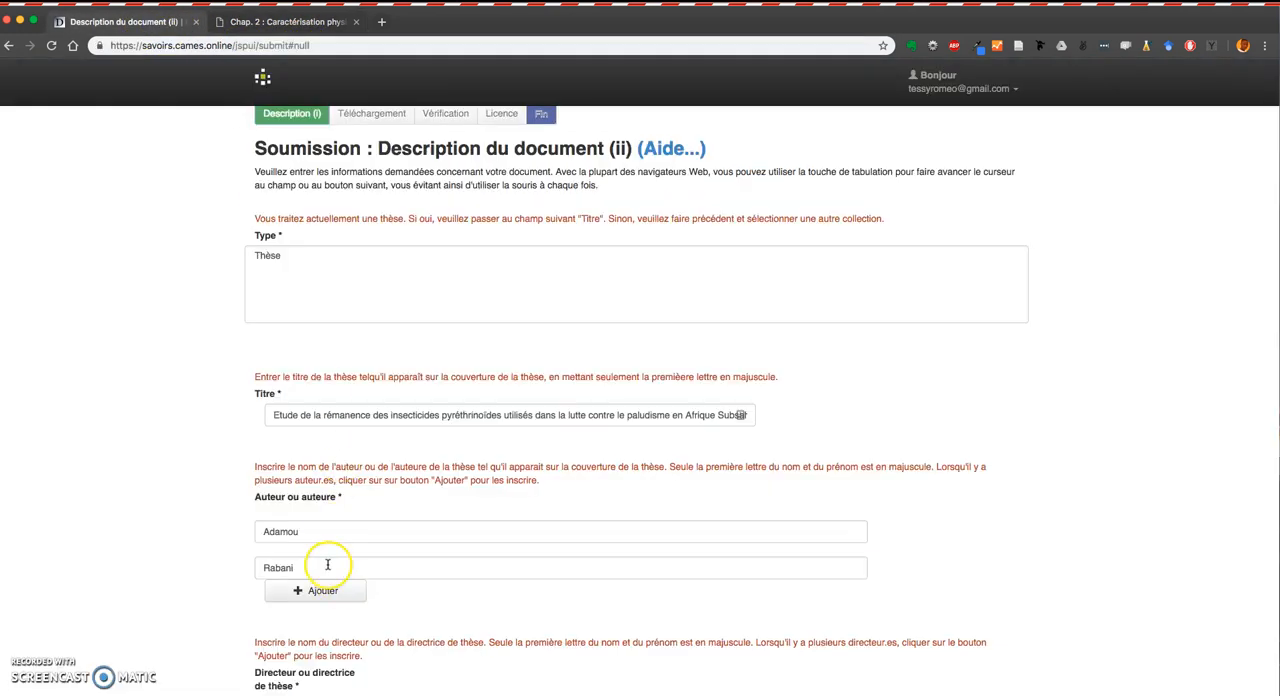
scroll(336, 550, down, 10)
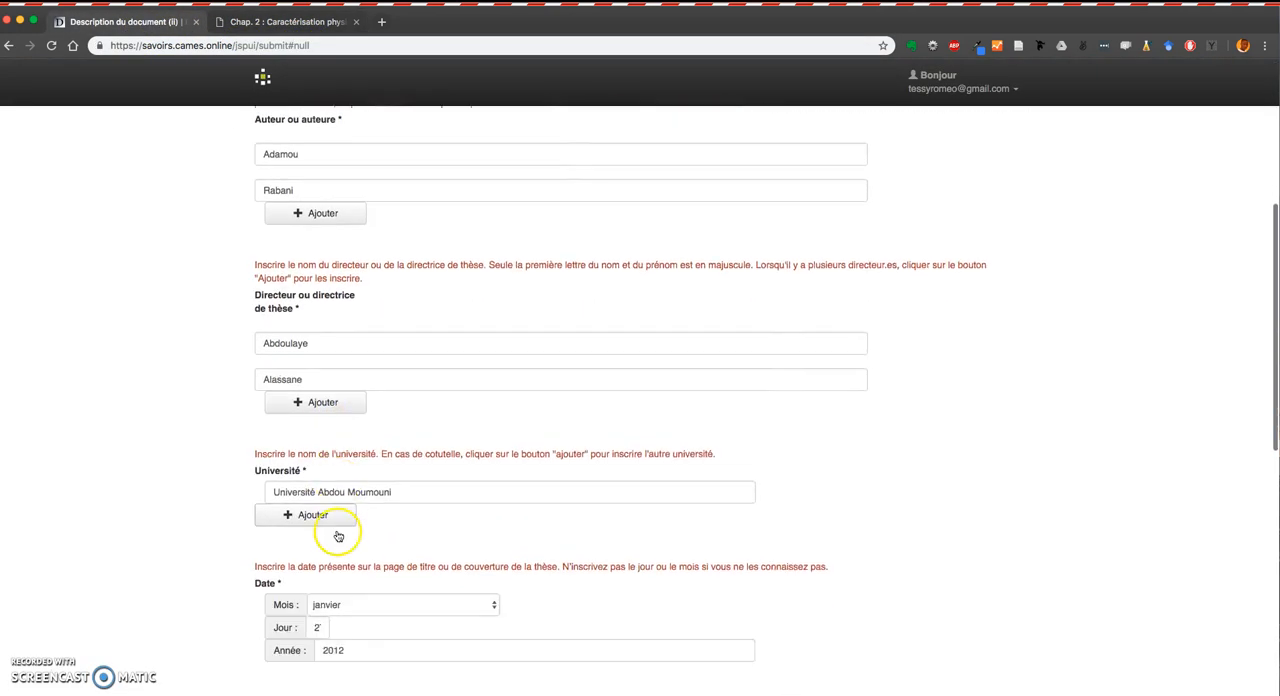
scroll(337, 528, down, 3)
click(300, 537)
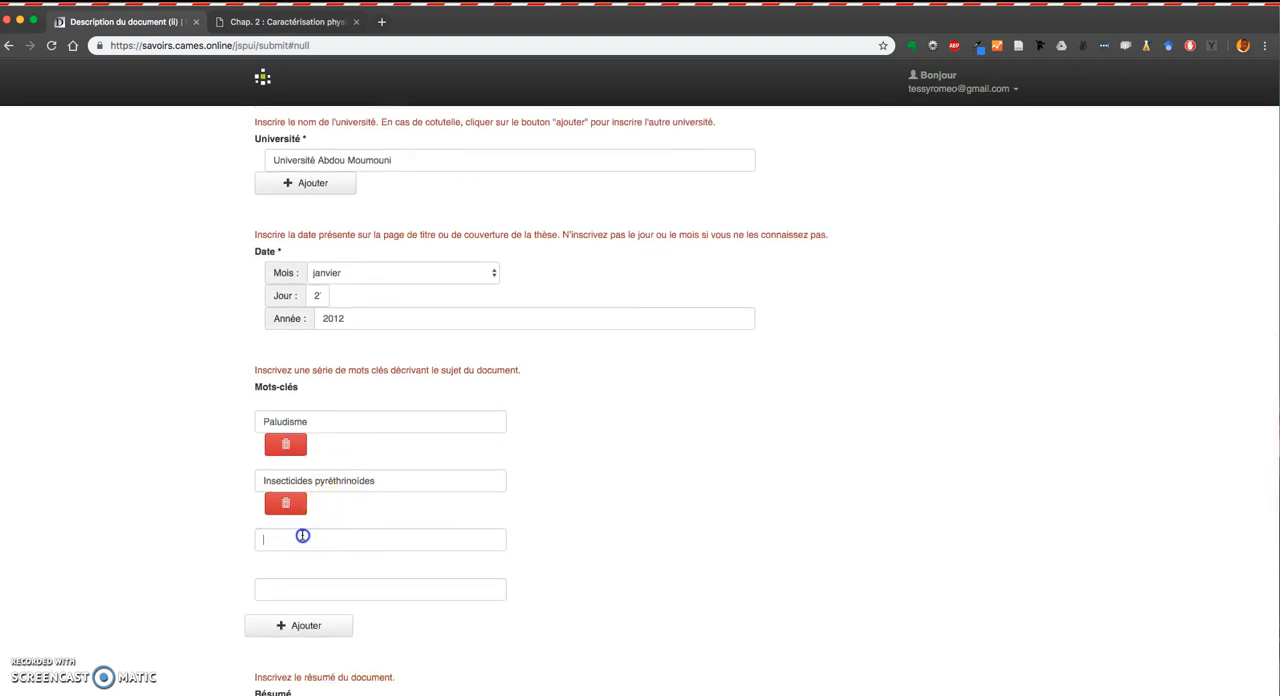
key(super+v)
click(334, 628)
Copy the keyword matériaux argileux from the PDF into the fourth Mots-clés field and add another field.
click(318, 20)
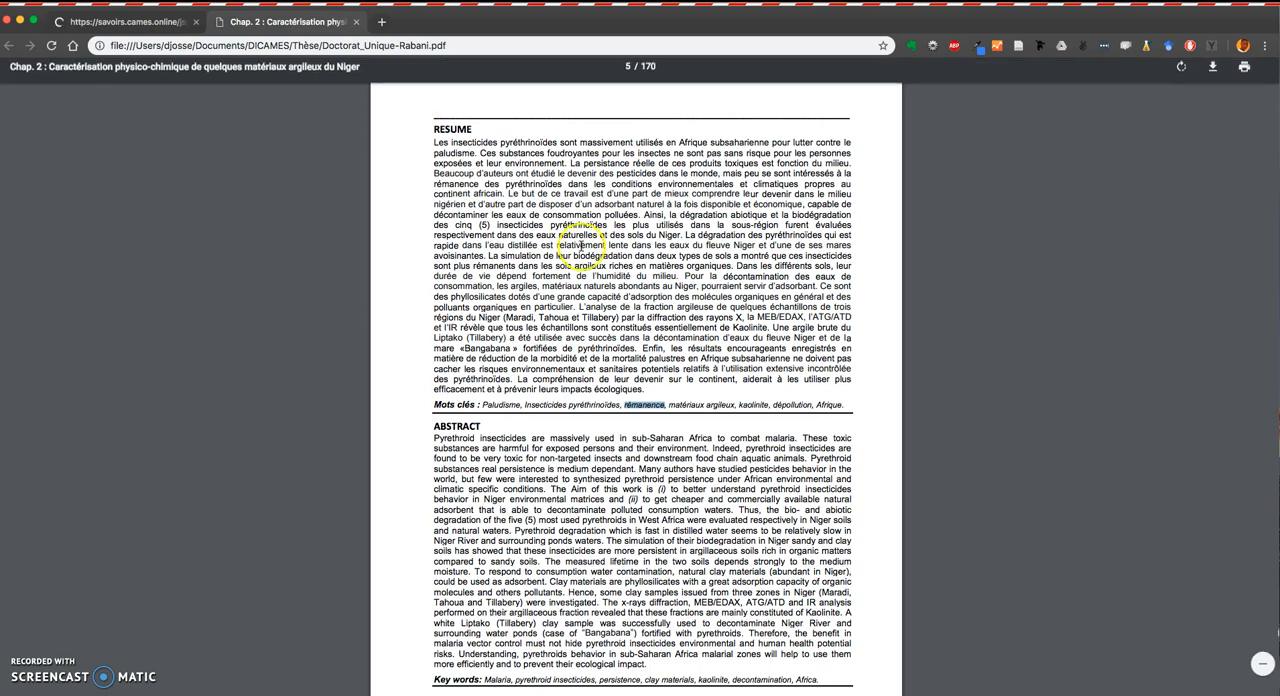
click(679, 331)
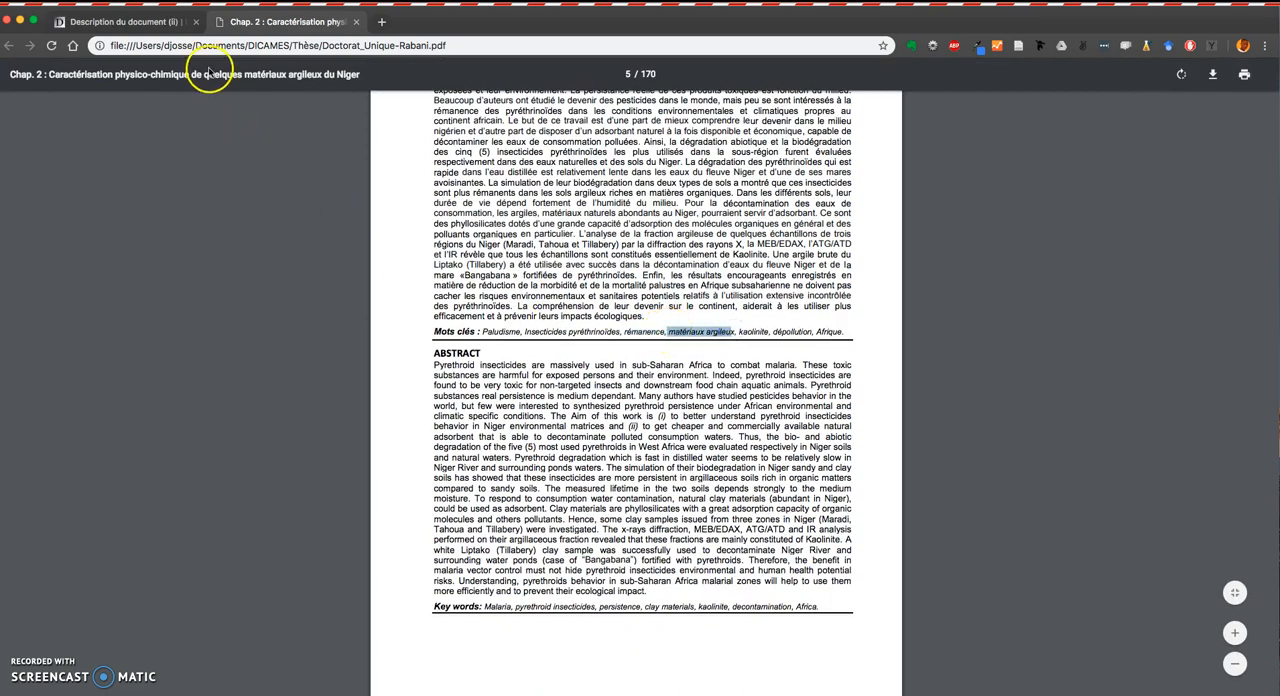
click(157, 20)
scroll(316, 411, down, 5)
scroll(316, 411, down, 5)
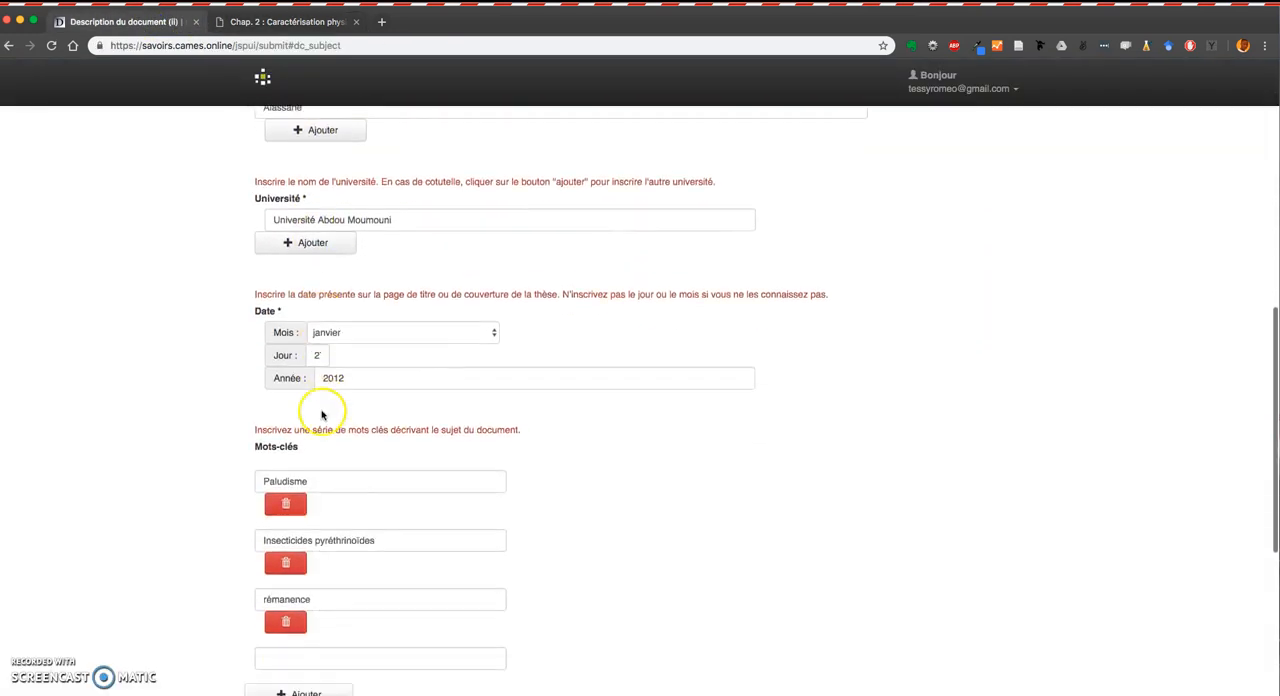
click(340, 482)
click(345, 482)
click(305, 521)
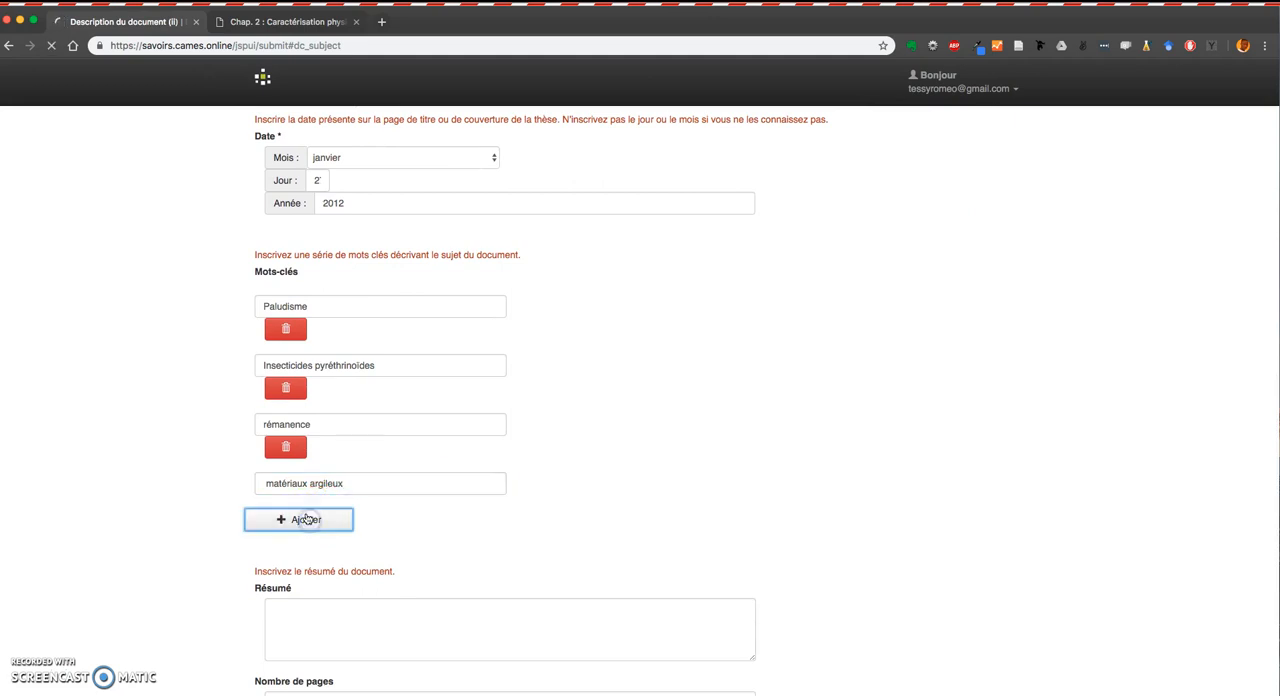
Copy the keyword kaolinite from the PDF and paste it into the fifth Mots-clés field.
click(250, 20)
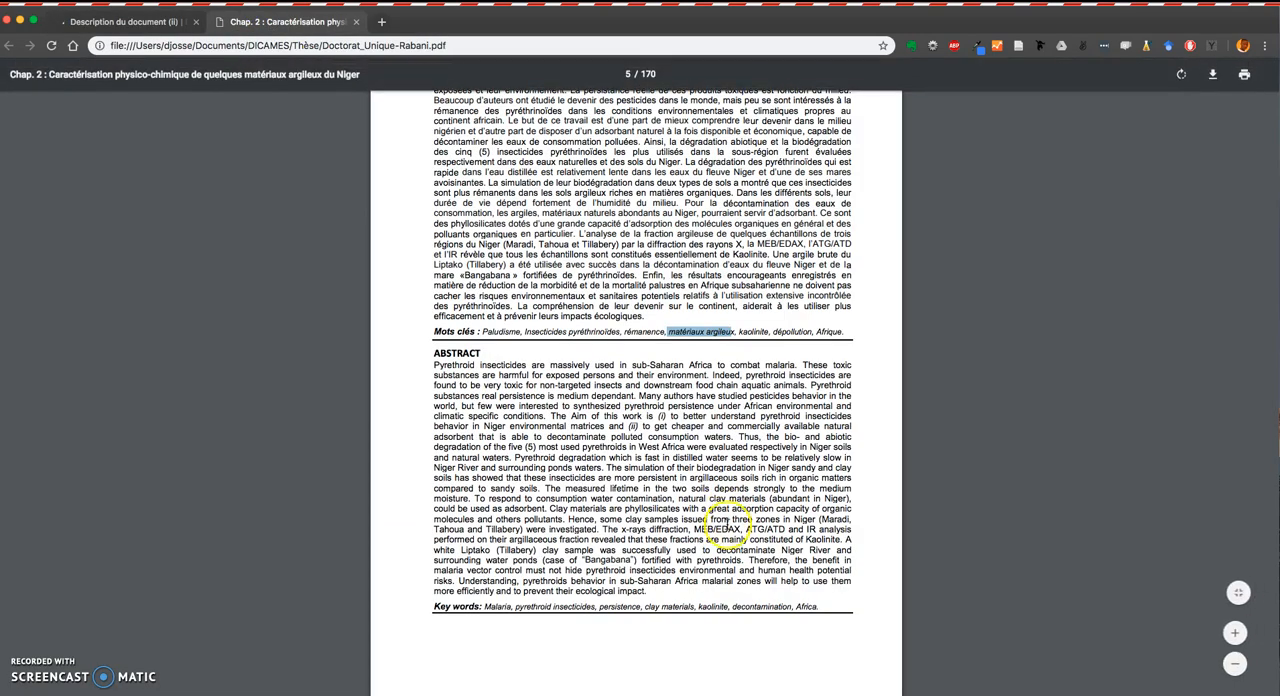
double_click(760, 332)
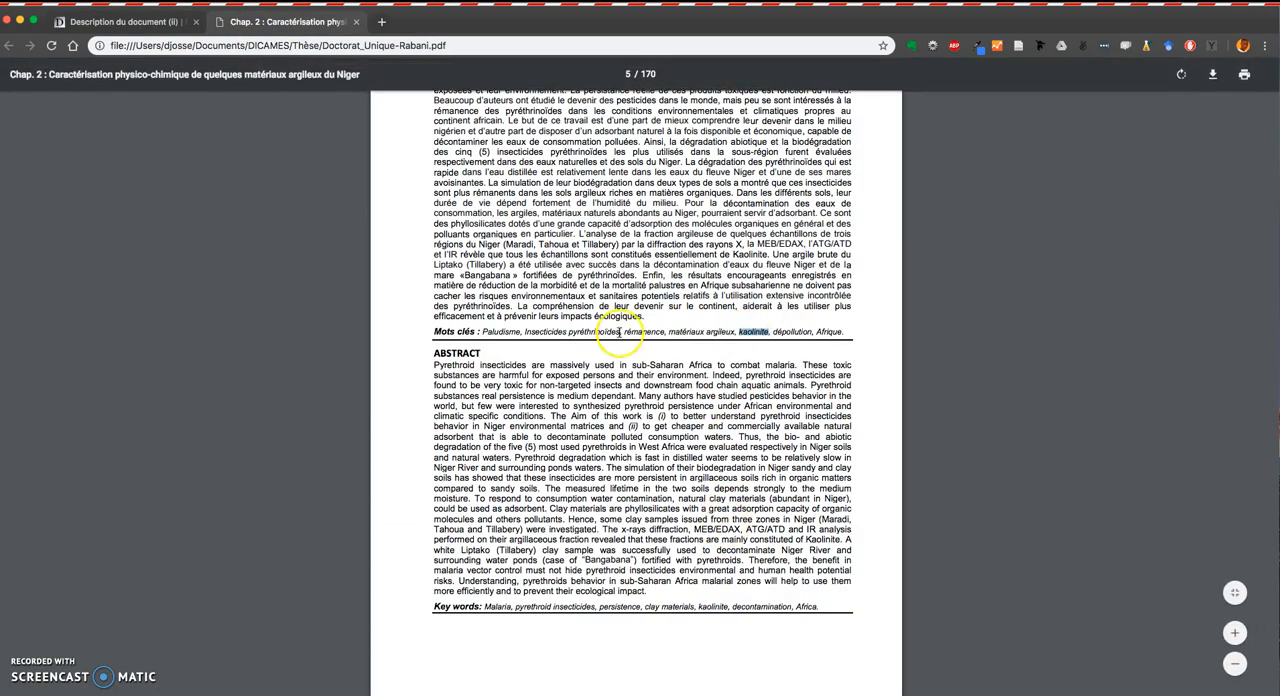
click(172, 21)
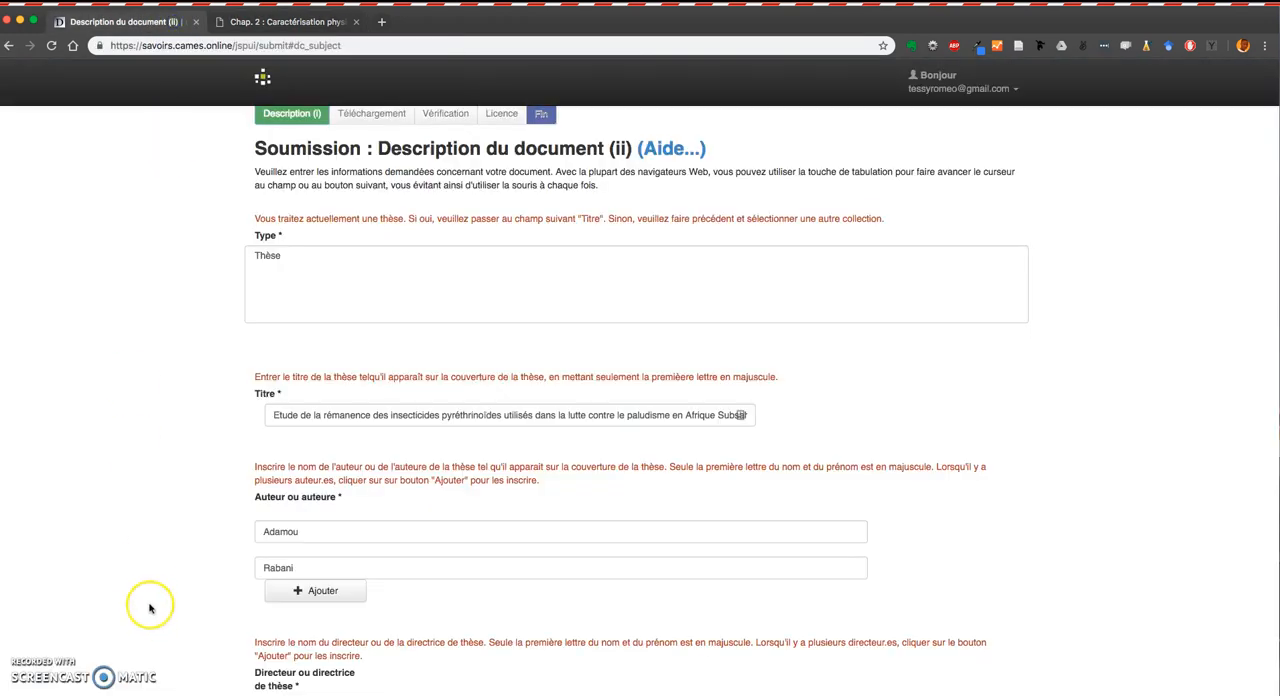
scroll(515, 552, down, 10)
click(310, 537)
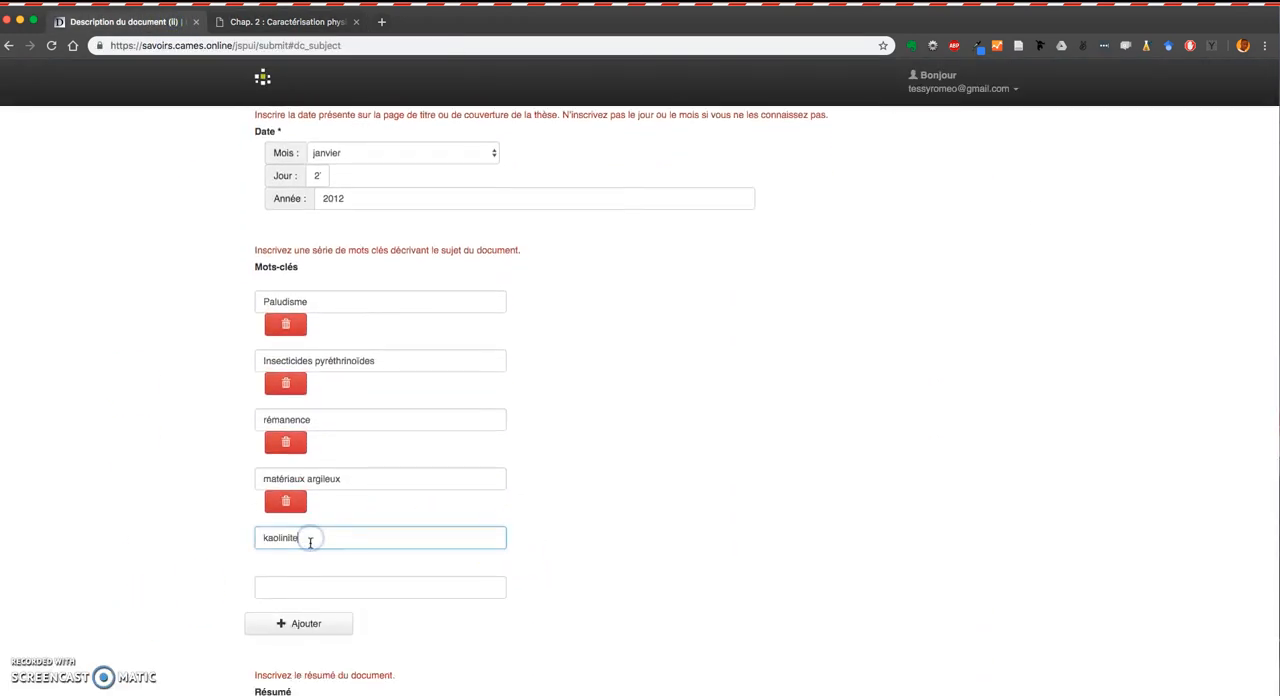
Copy the keyword dépollution from the PDF into the sixth Mots-clés field and add another field.
click(290, 21)
double_click(793, 331)
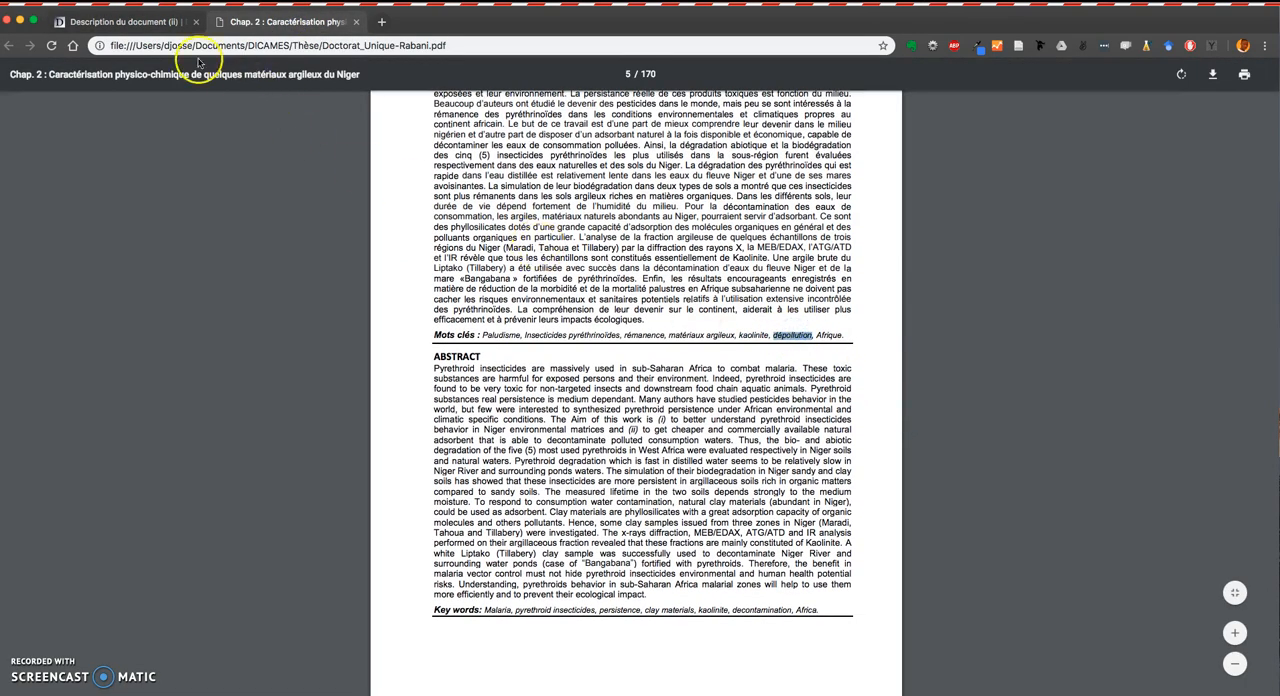
click(120, 21)
click(297, 536)
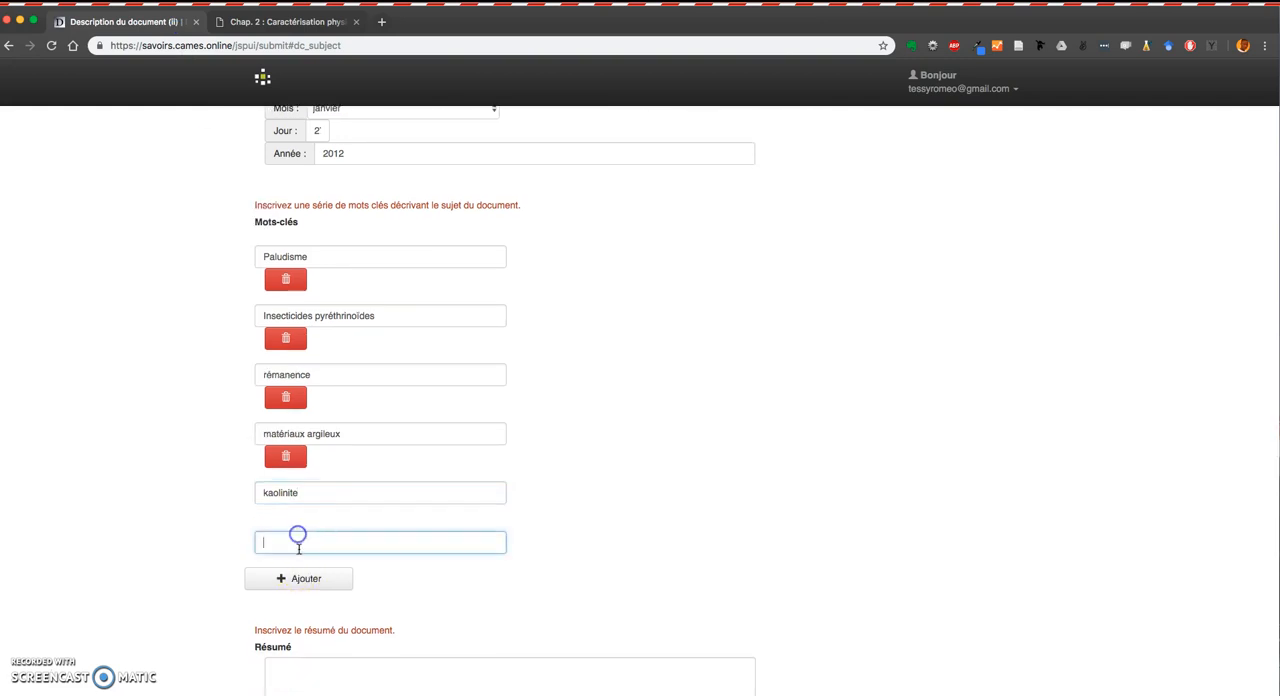
click(306, 580)
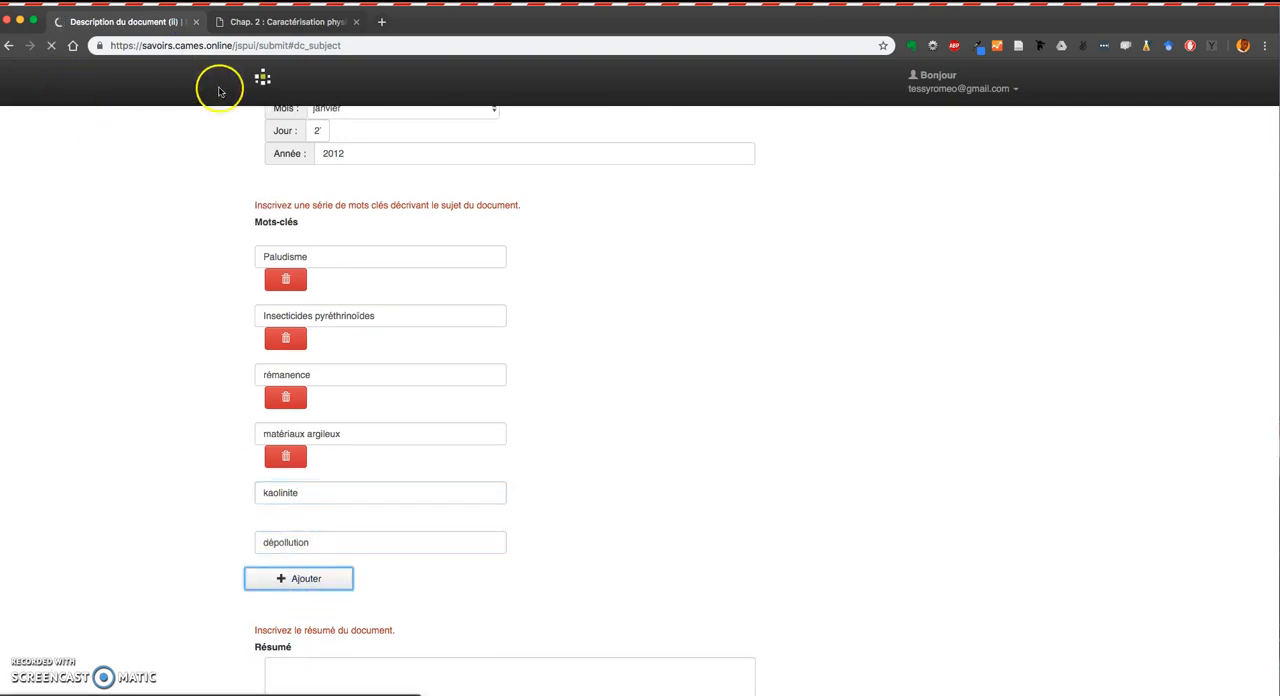
Copy the keyword Afrique from the PDF and paste it into the seventh Mots-clés field.
click(285, 21)
click(820, 335)
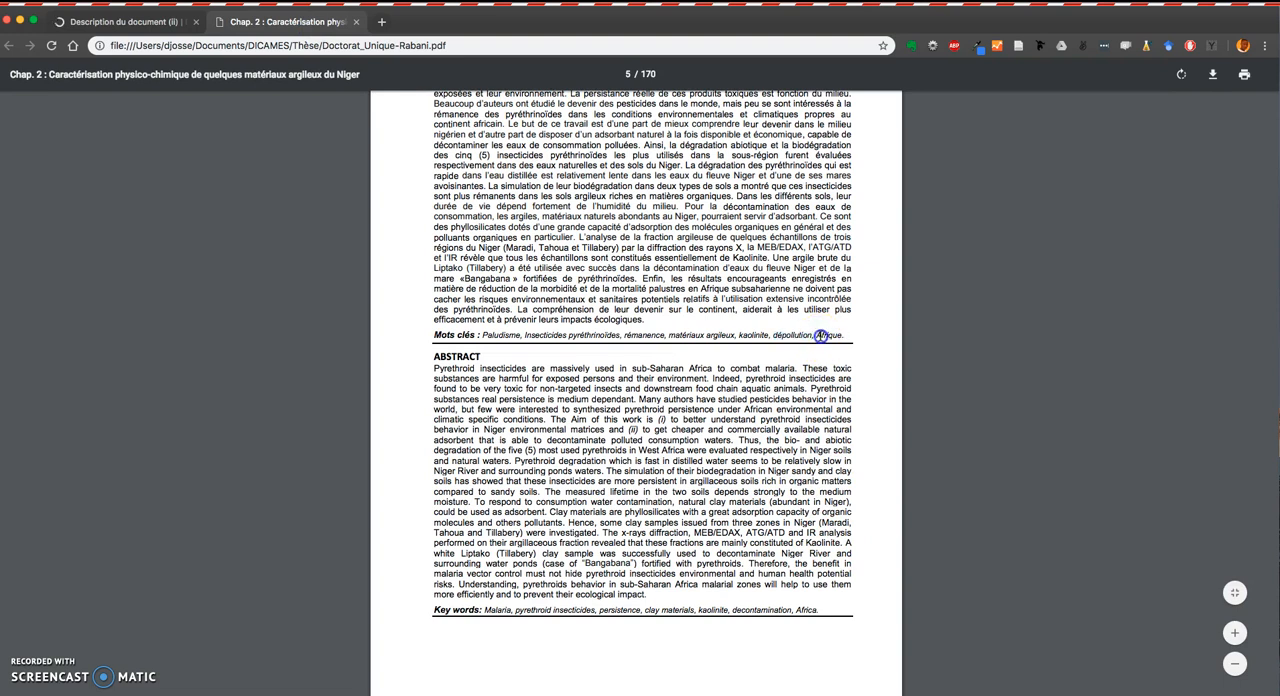
click(103, 21)
scroll(366, 461, down, 1)
scroll(366, 461, down, 10)
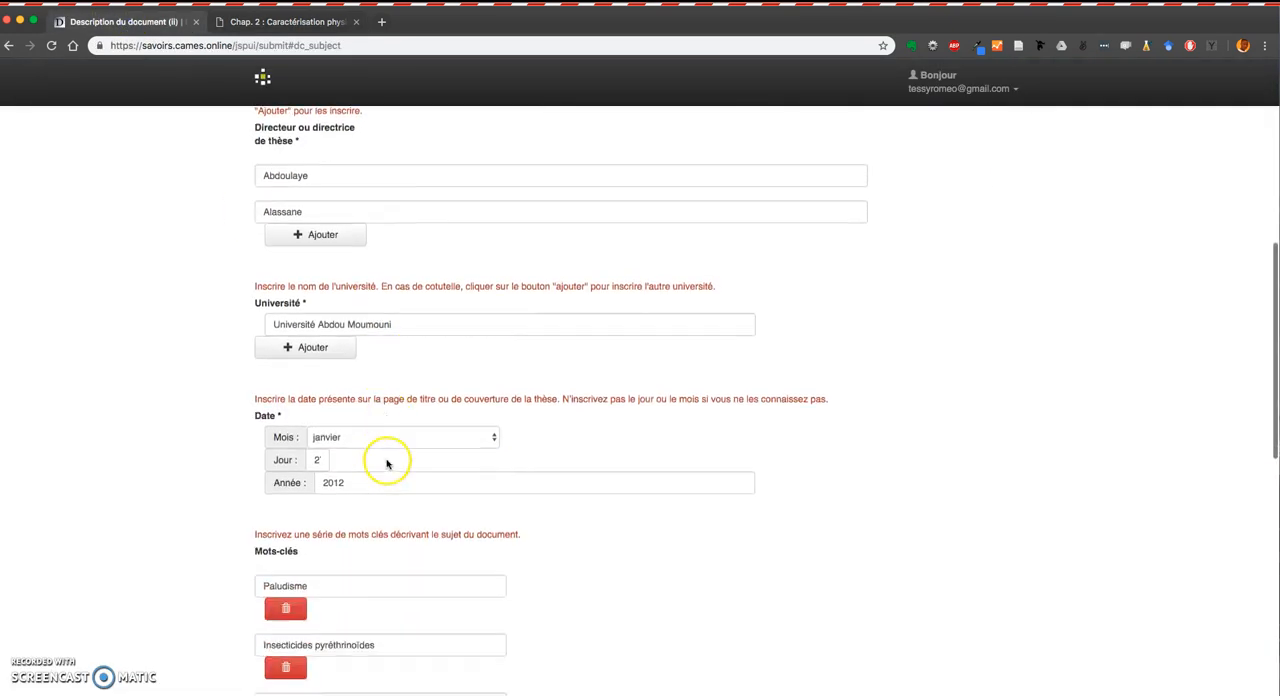
click(328, 507)
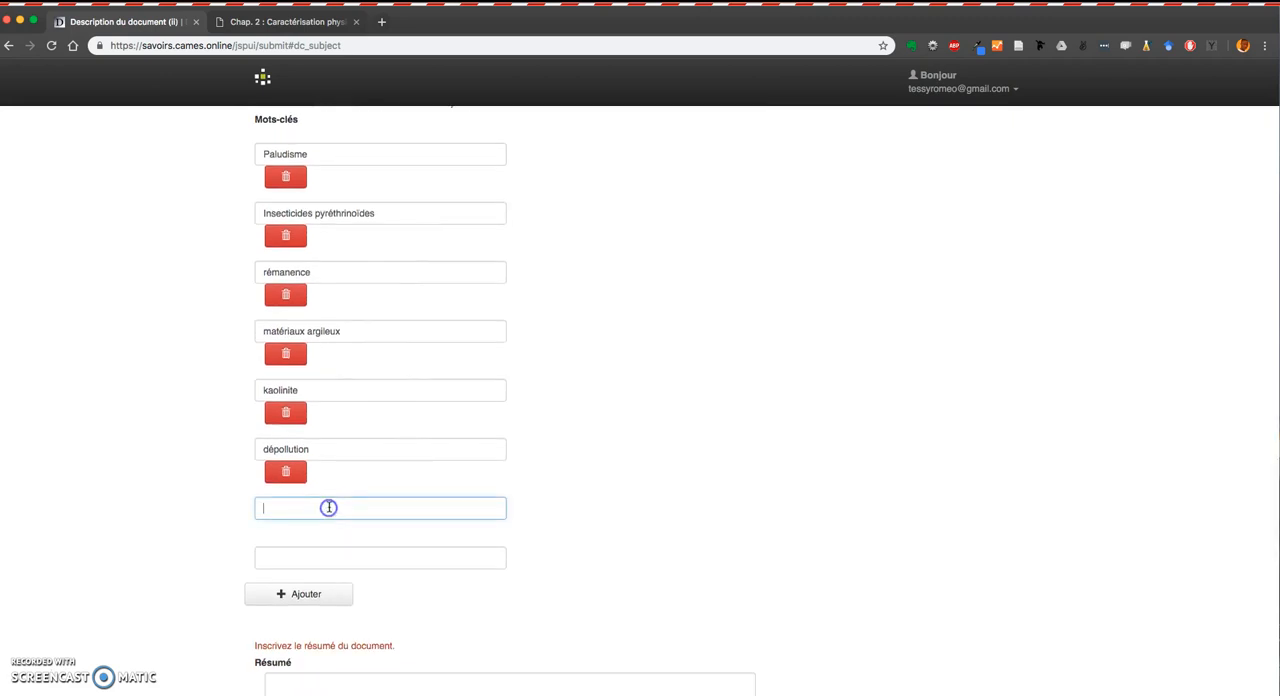
scroll(329, 506, down, 4)
scroll(480, 411, up, 1)
scroll(480, 410, down, 4)
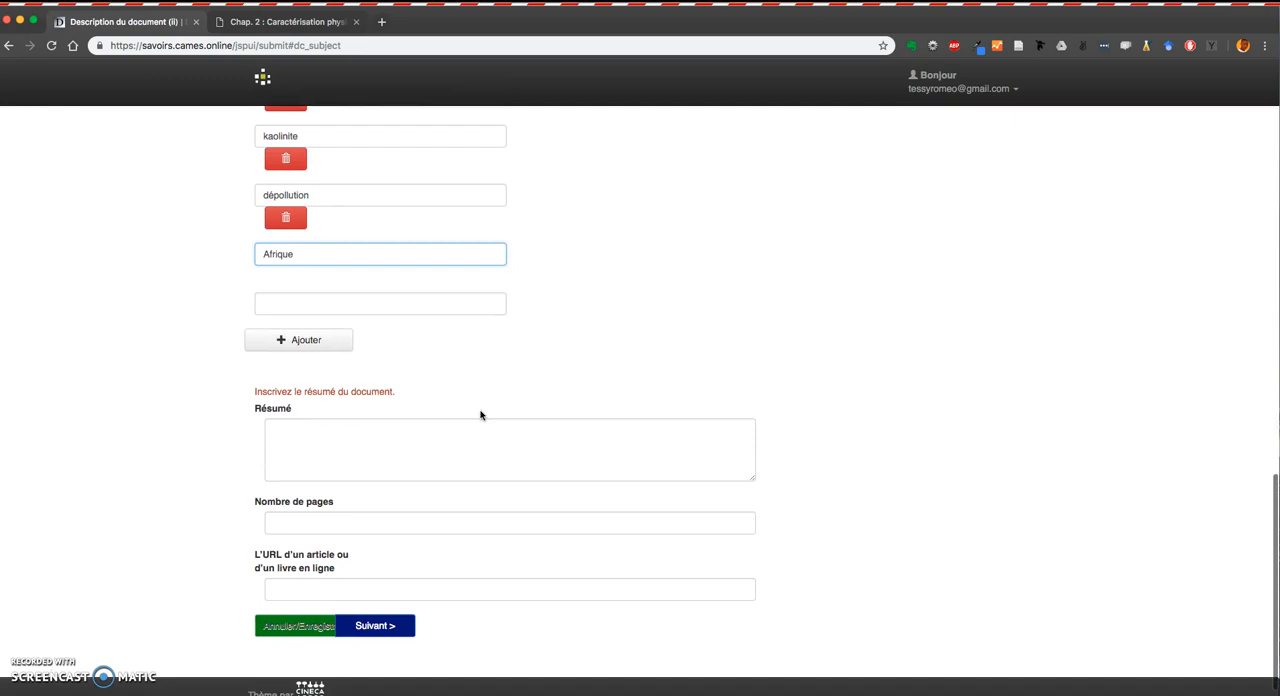
Select the French RESUME paragraph in the PDF and paste it into the Résumé field.
click(280, 21)
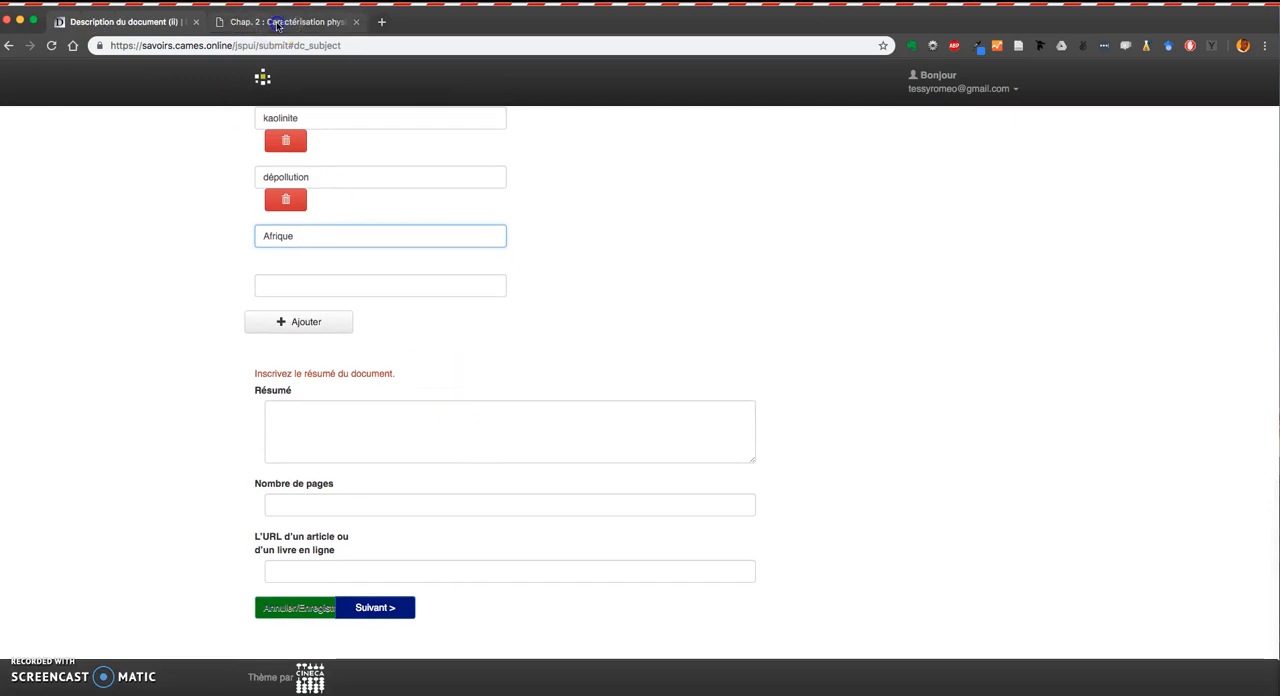
scroll(492, 369, up, 3)
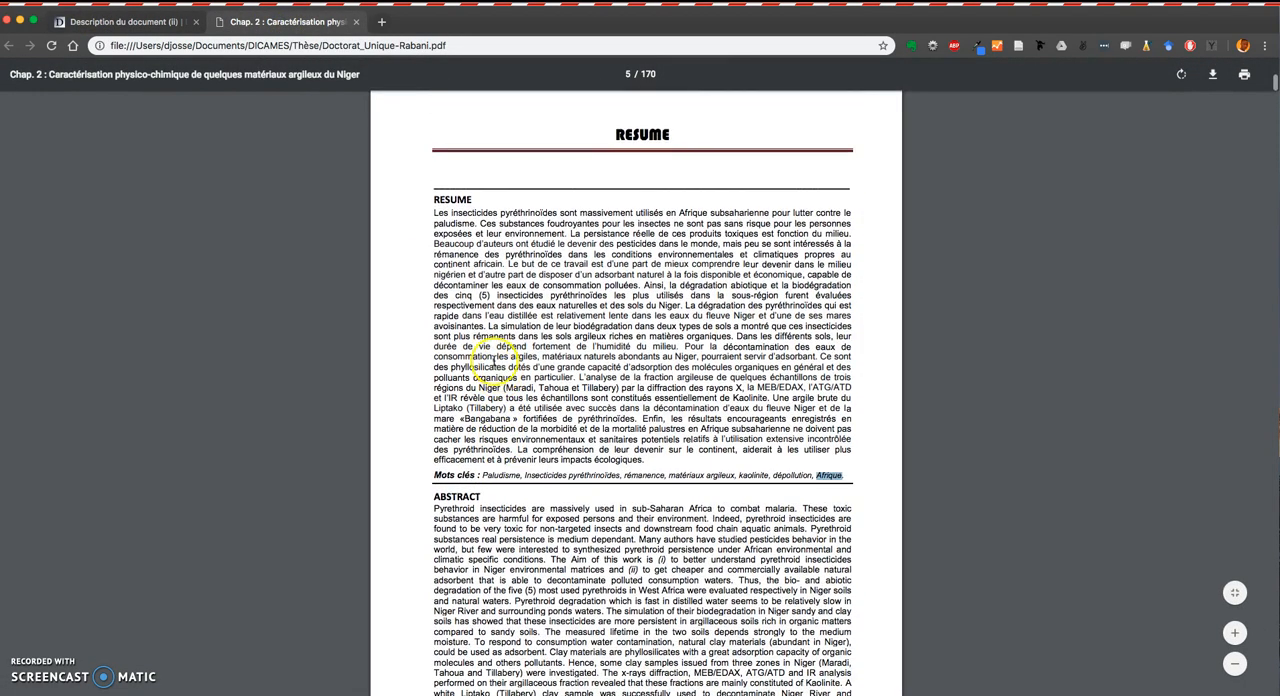
drag(432, 213, 646, 460)
key(super+c)
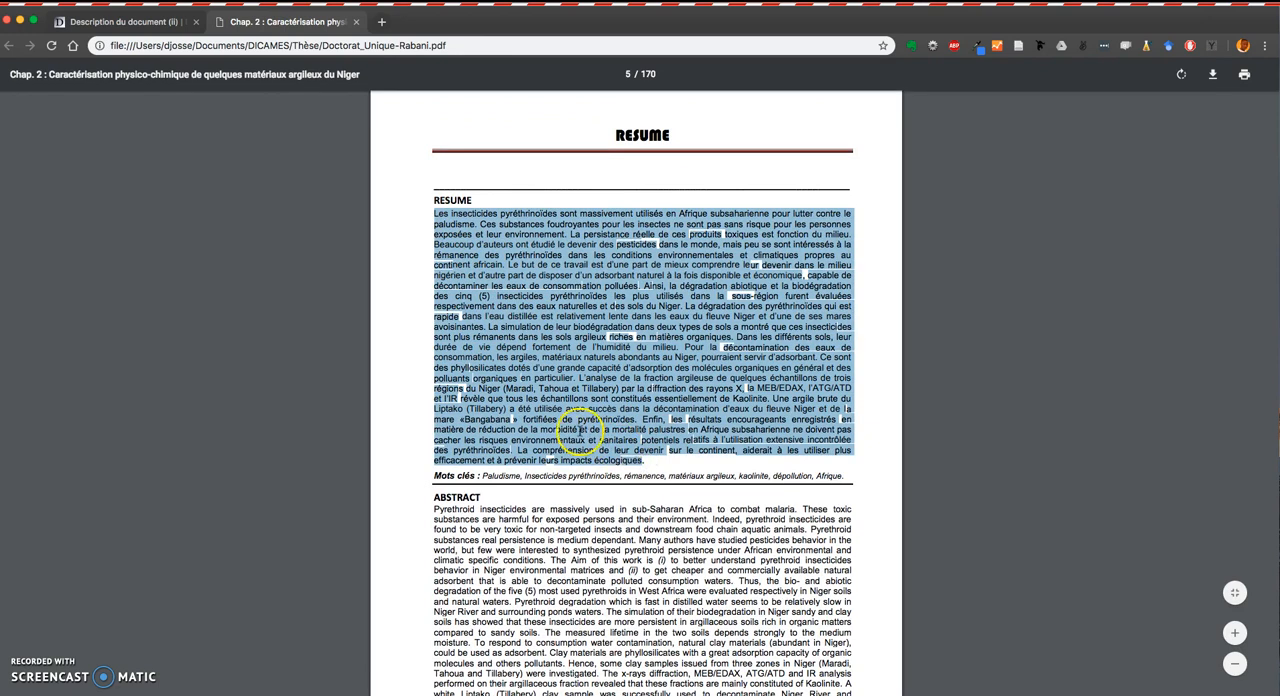
click(153, 21)
click(336, 420)
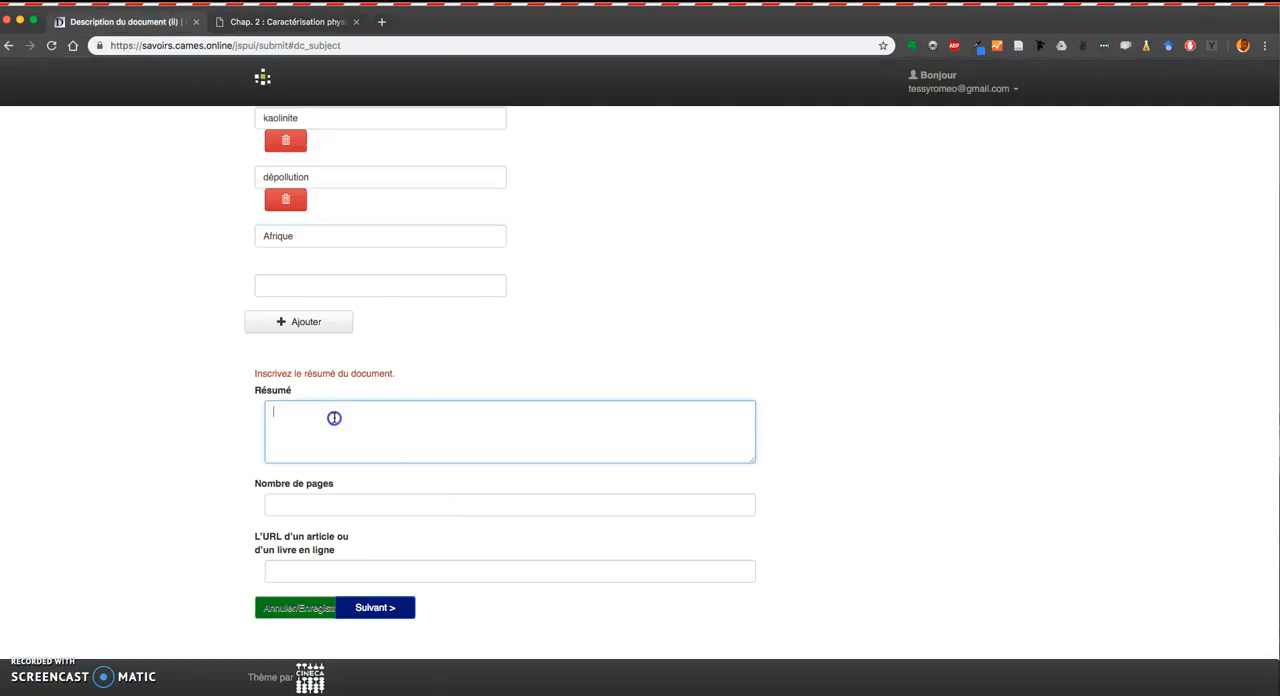
key(super+v)
Find the thesis's last numbered page in the PDF and enter 138 as the Nombre de pages.
scroll(480, 442, down, 1)
click(514, 473)
click(269, 28)
scroll(740, 490, up, 4)
scroll(740, 490, down, 1)
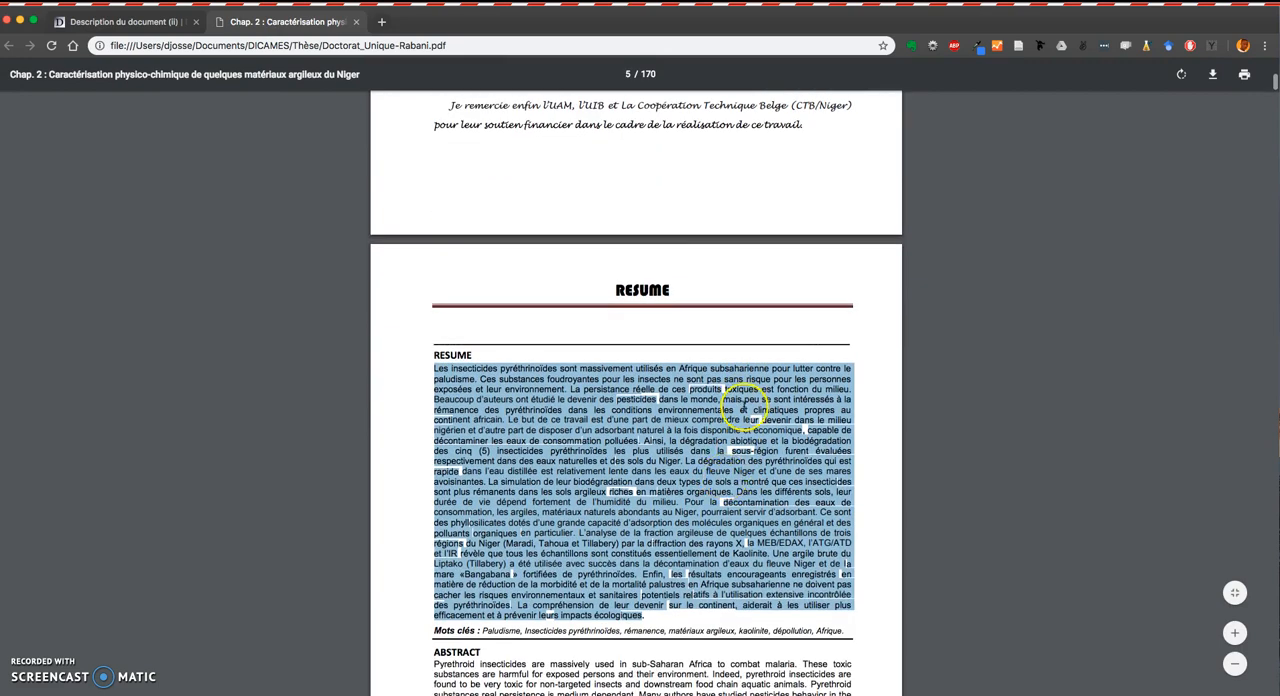
scroll(1094, 309, down, 3)
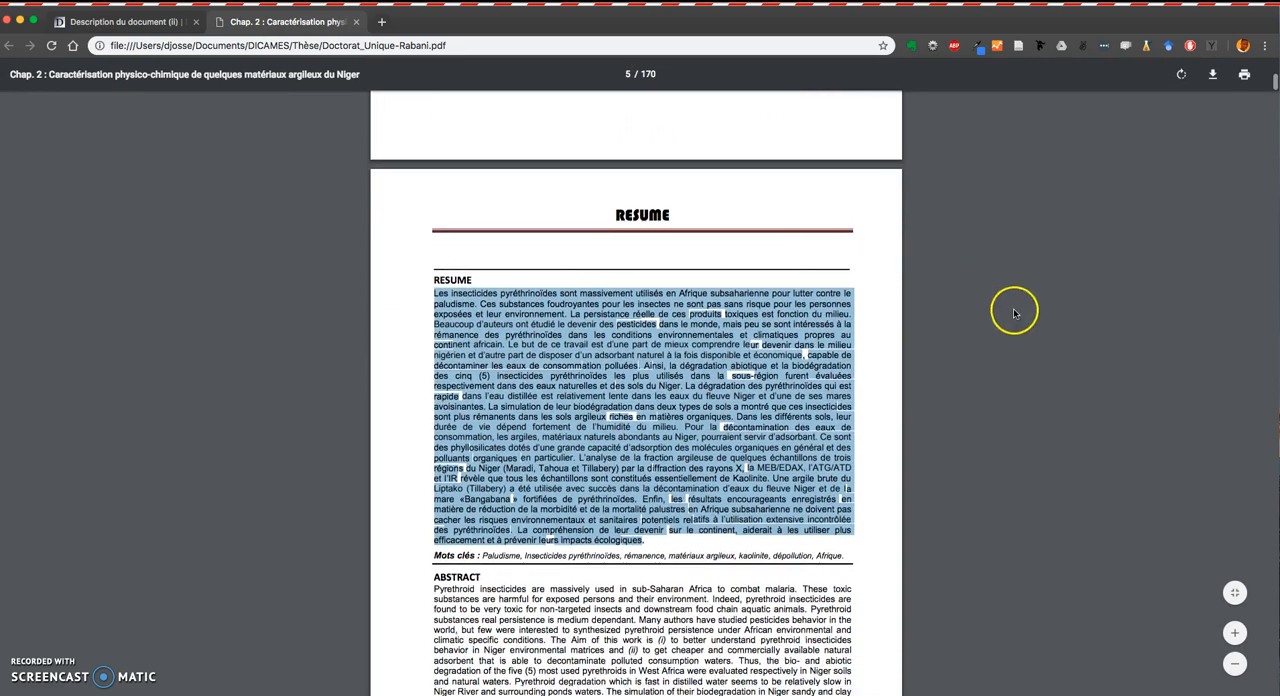
scroll(1262, 88, down, 2)
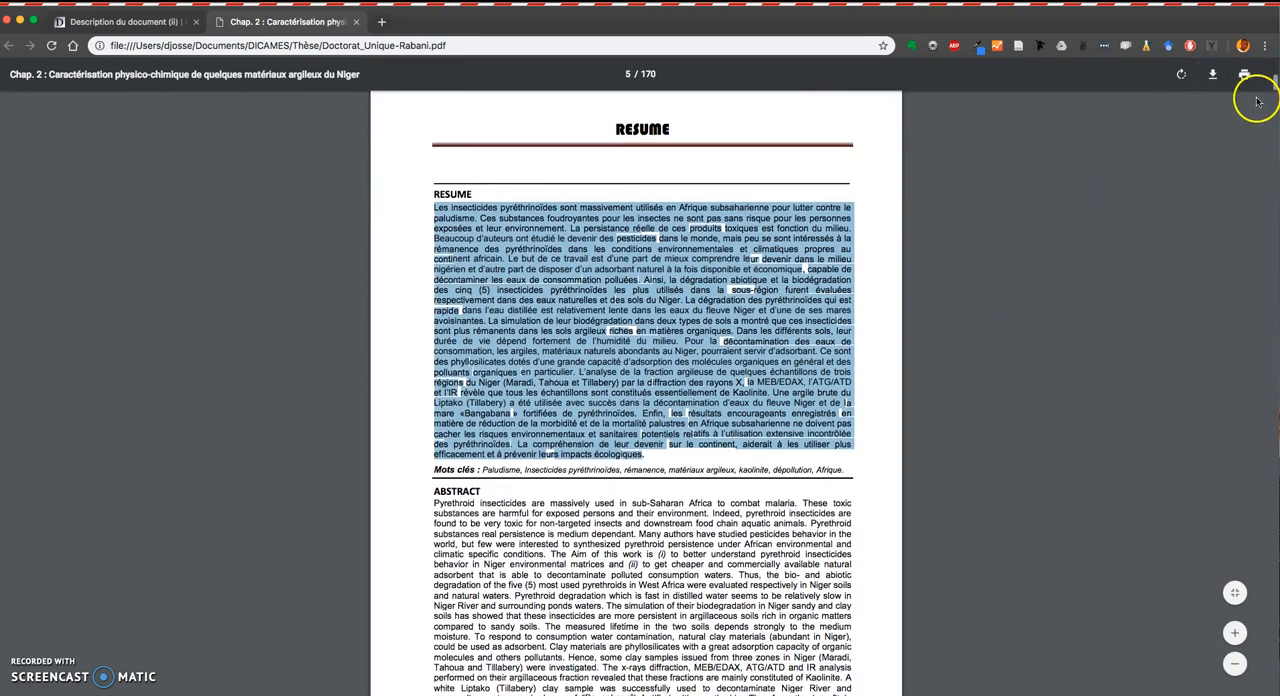
drag(1268, 88, 1272, 690)
scroll(636, 393, up, 9)
scroll(636, 393, down, 9)
scroll(865, 506, up, 8)
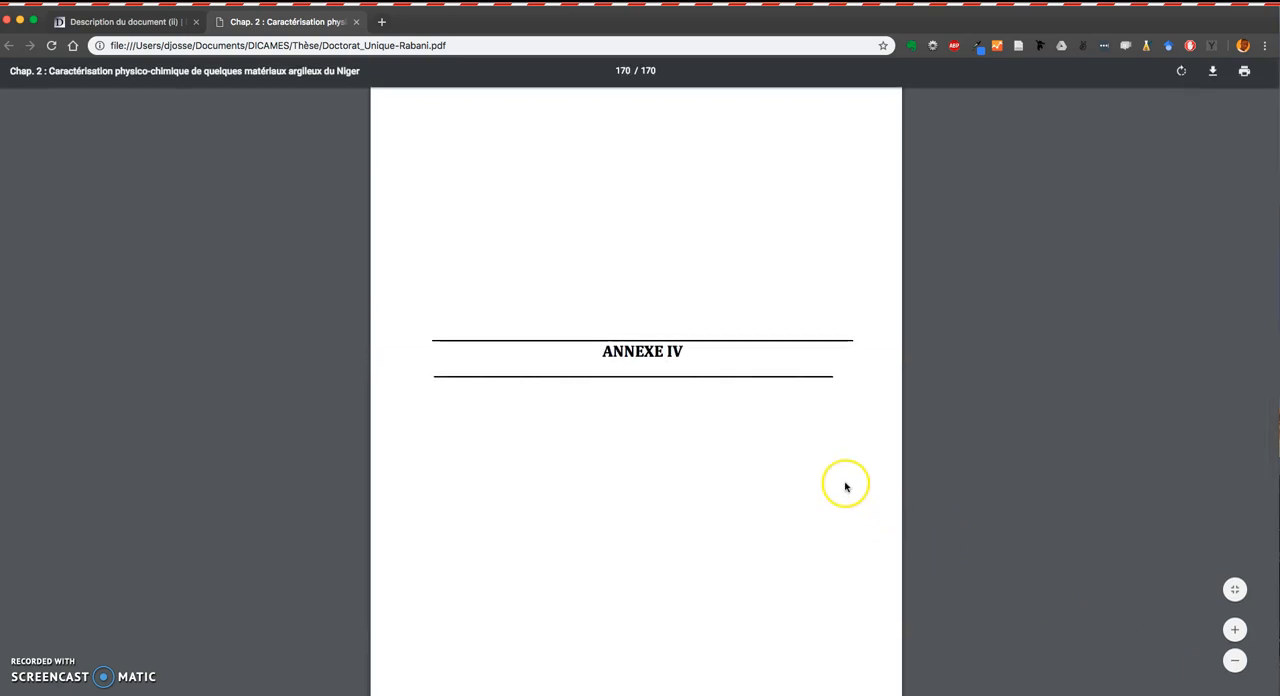
scroll(846, 486, up, 20)
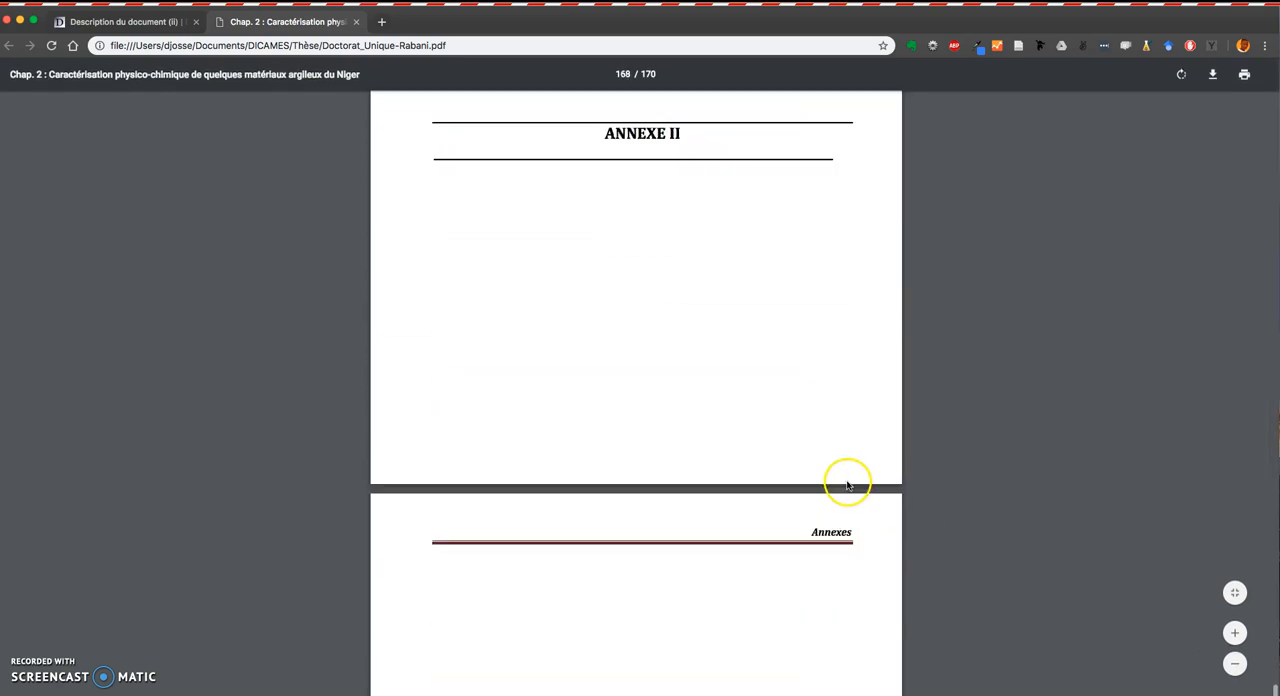
scroll(846, 486, up, 10)
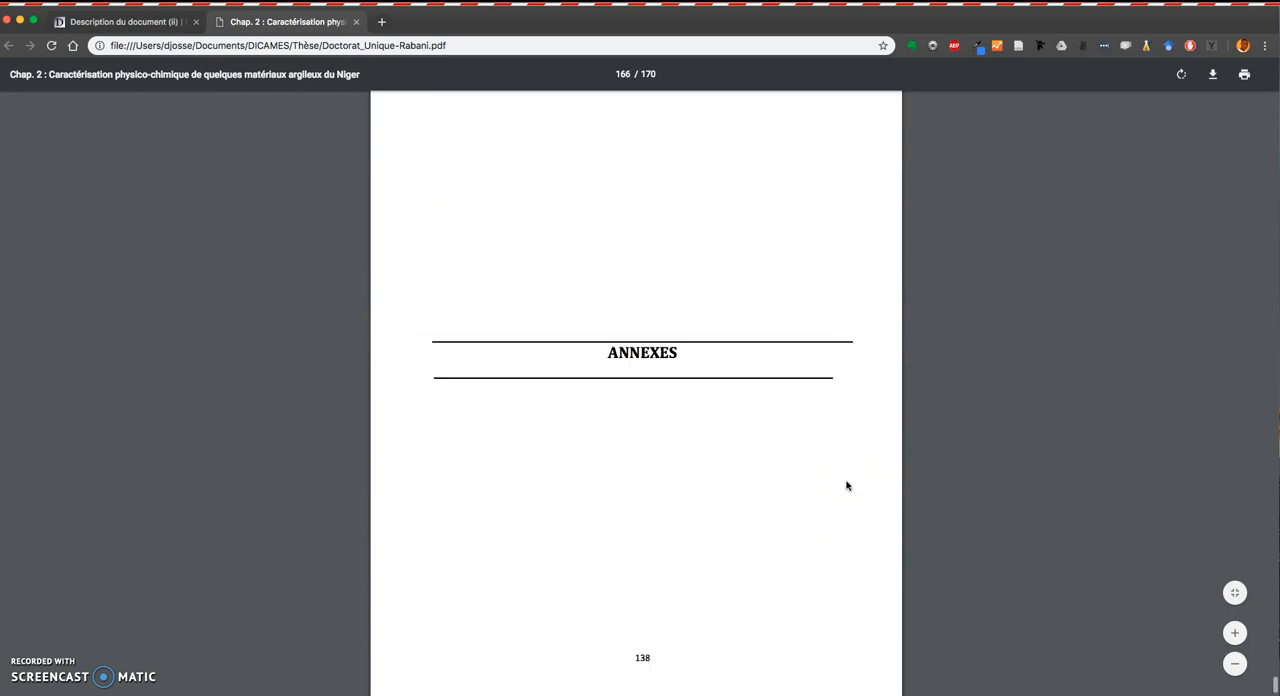
scroll(846, 486, down, 2)
scroll(732, 573, down, 2)
scroll(732, 573, down, 6)
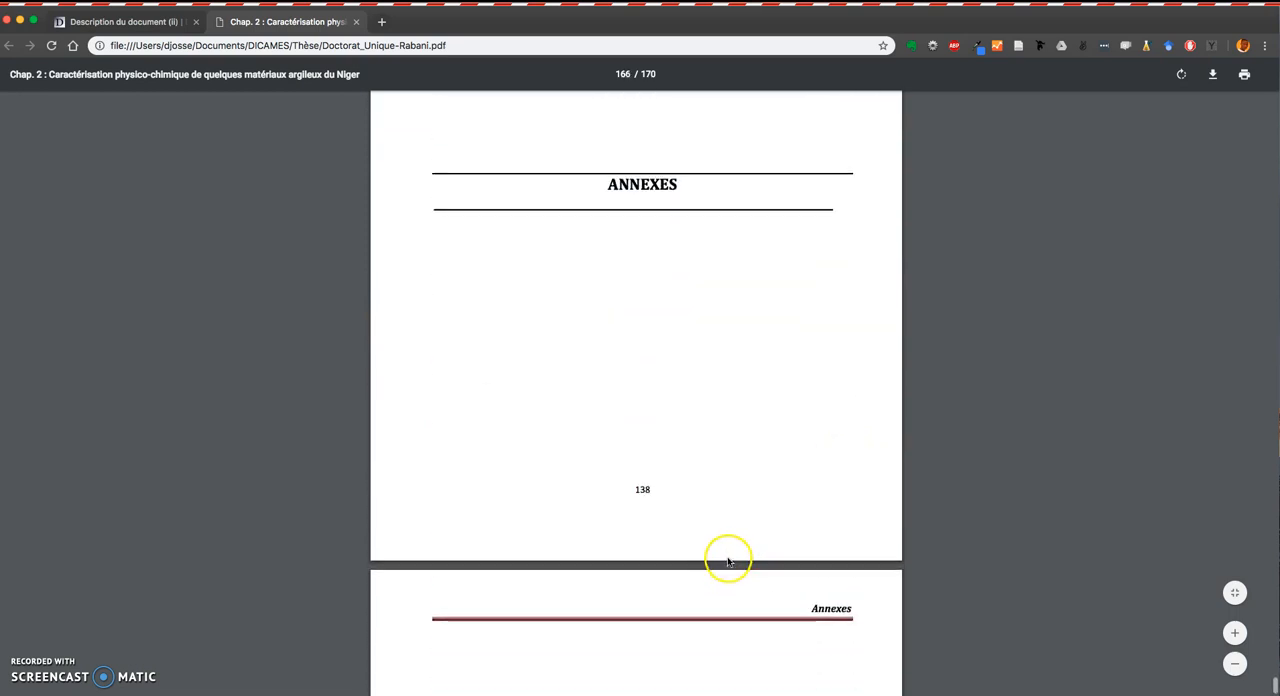
scroll(729, 557, up, 6)
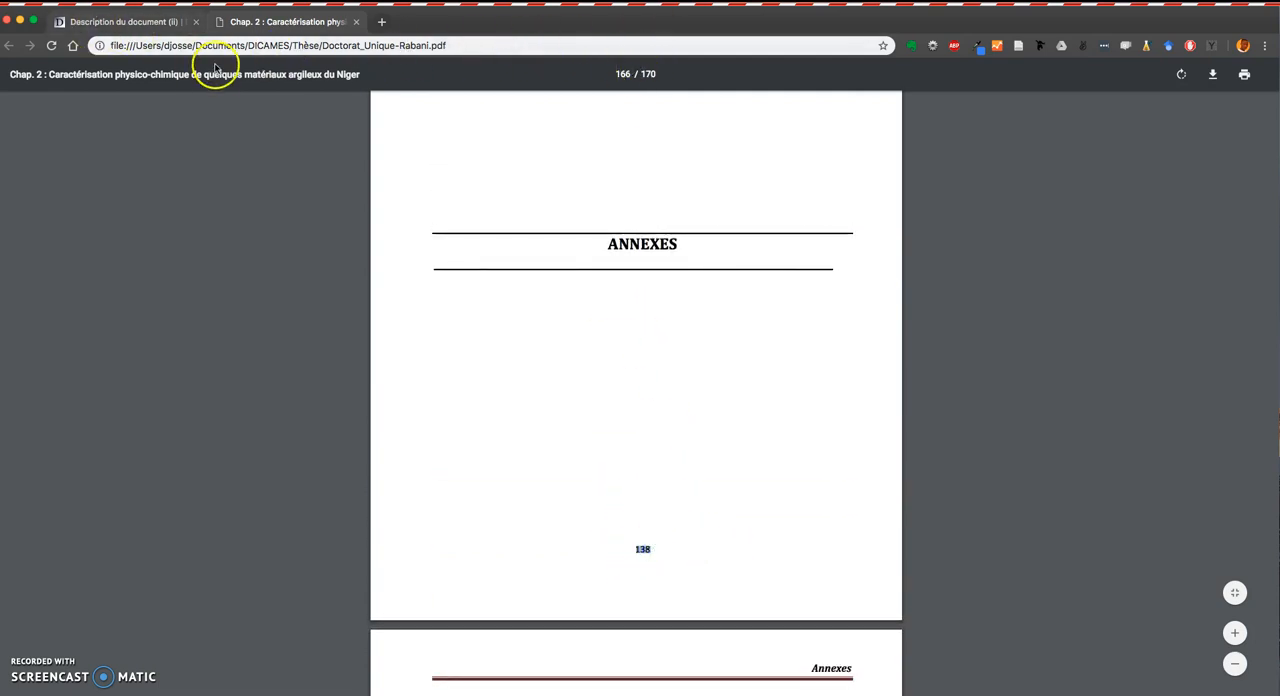
click(140, 21)
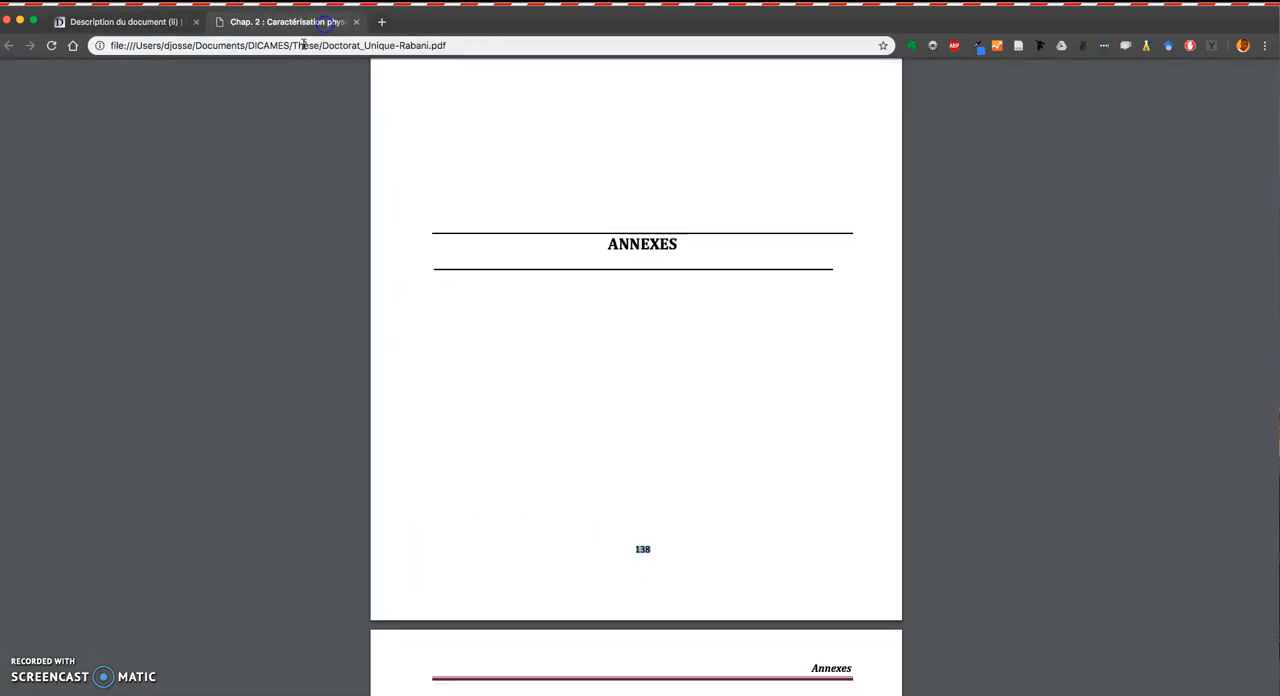
click(330, 21)
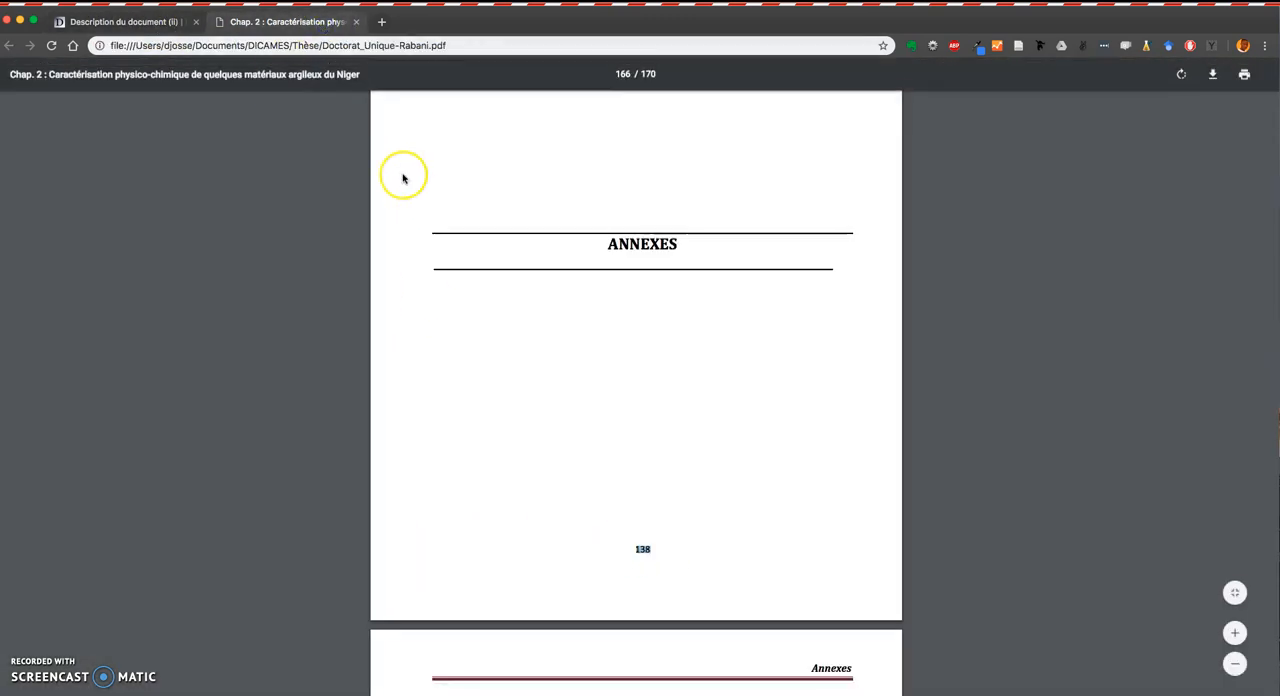
click(130, 21)
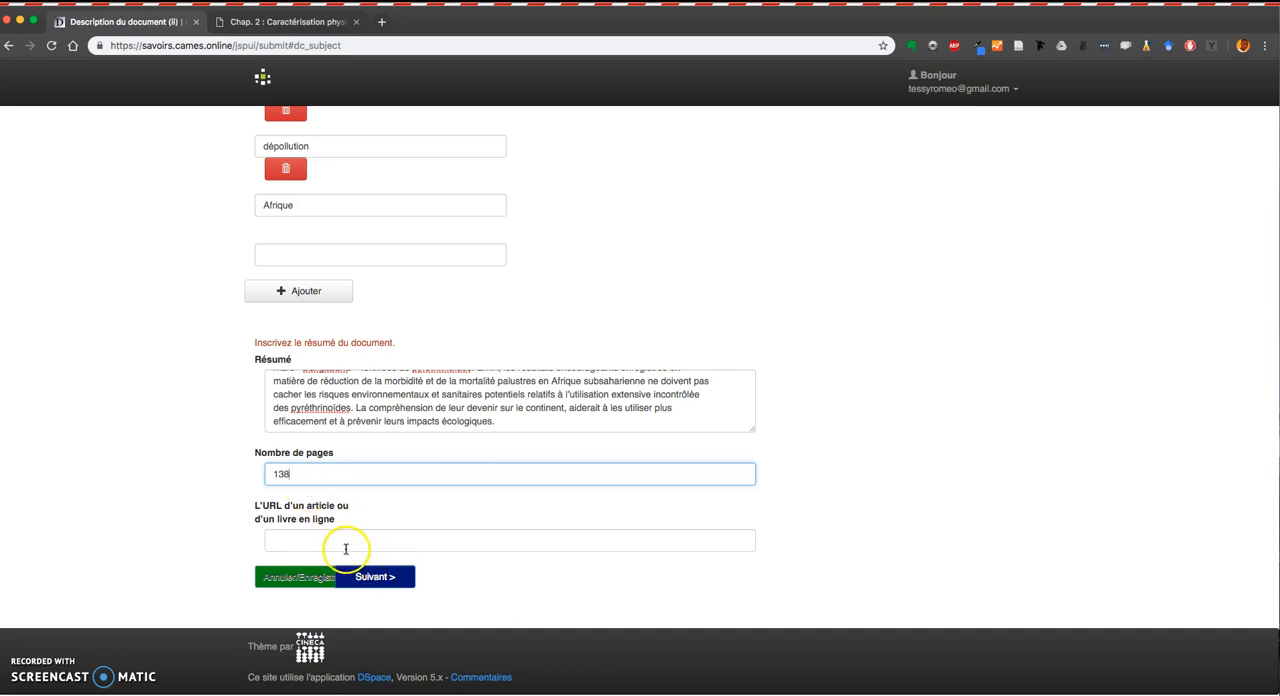
Try to continue to the next submission step.
scroll(352, 548, up, 2)
scroll(352, 548, down, 2)
click(372, 578)
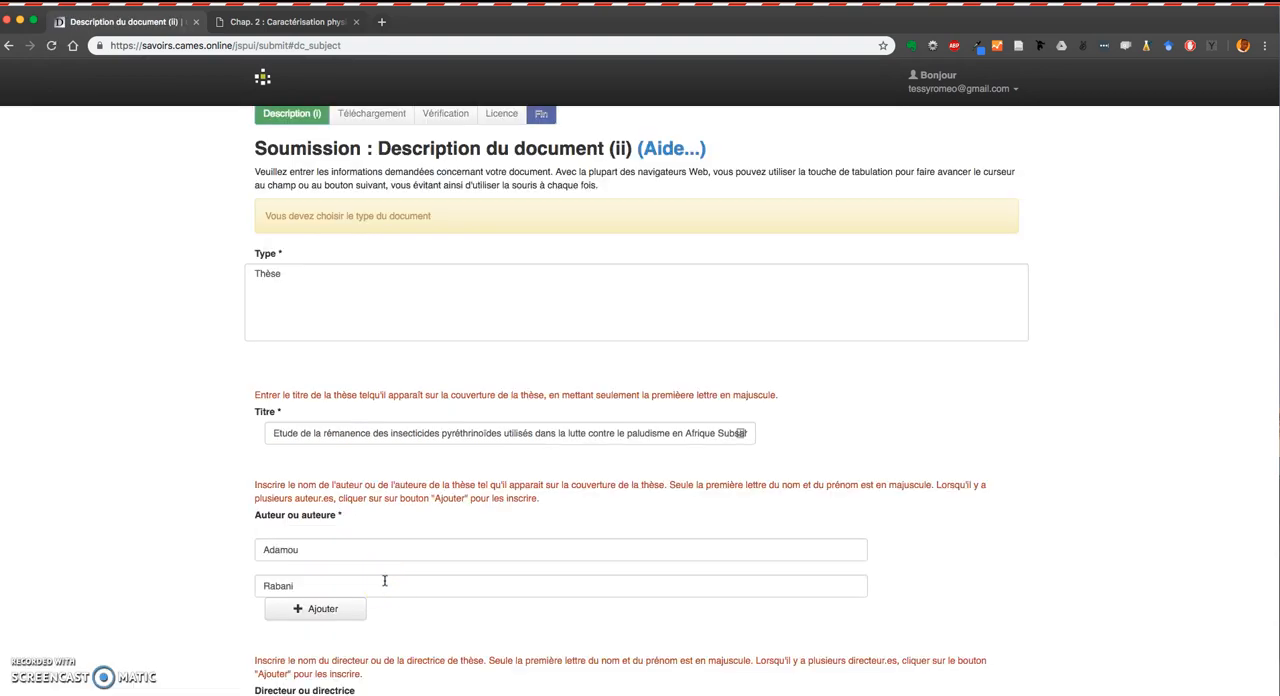
Select Thèse as the document Type and continue to the file upload step.
scroll(384, 580, down, 5)
scroll(384, 580, up, 4)
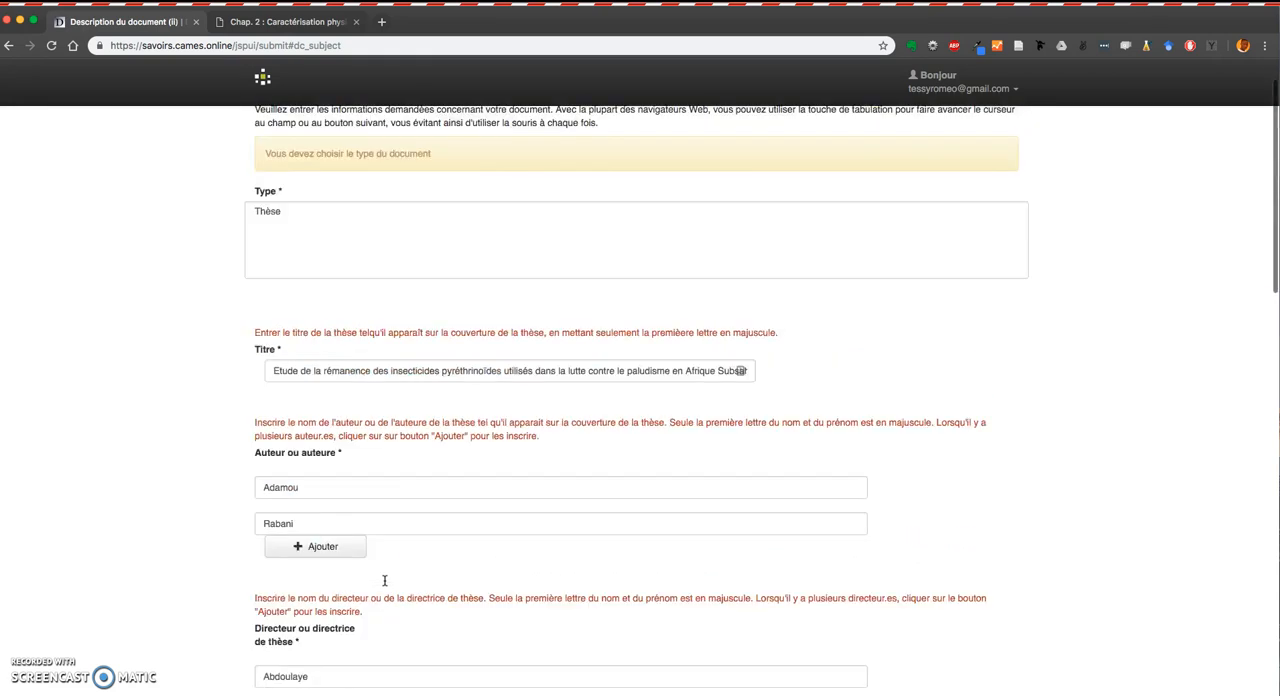
scroll(384, 580, up, 2)
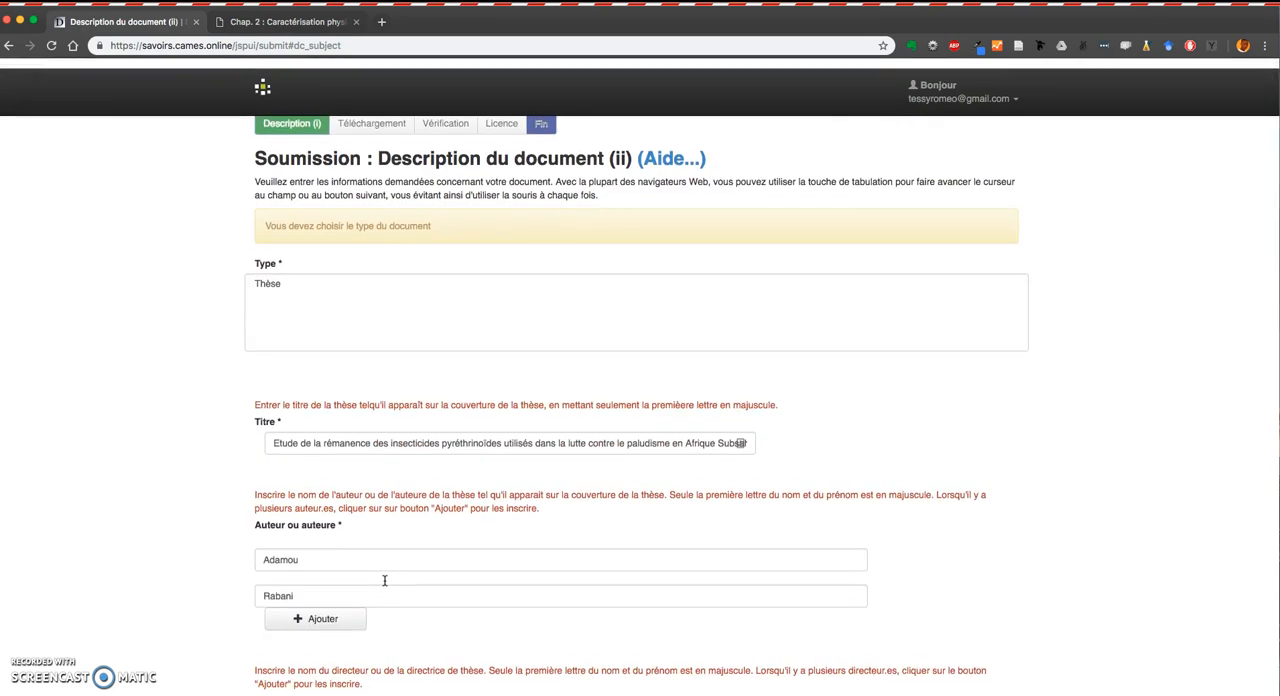
scroll(384, 580, down, 1)
click(272, 283)
scroll(494, 490, down, 3)
scroll(494, 490, down, 15)
click(385, 581)
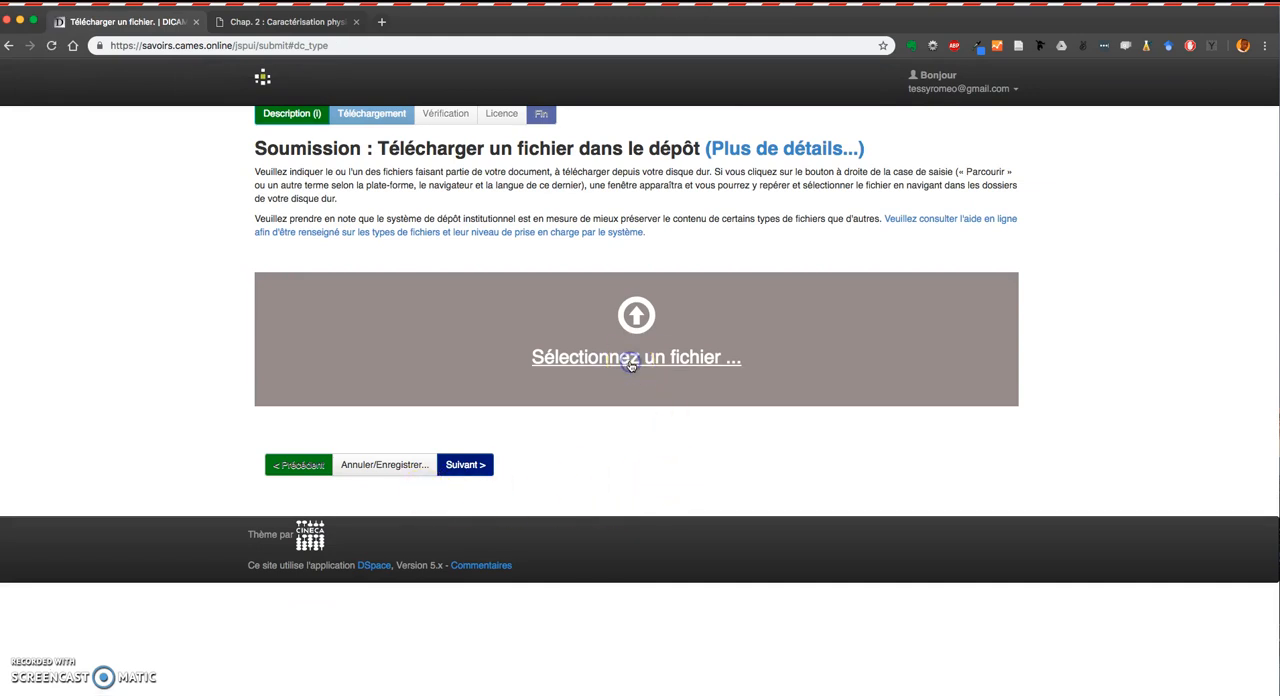
Upload Doctorat_Unique-Rabani.pdf from the Documents/DICAMES/Thèse folder and continue past the upload step.
click(631, 364)
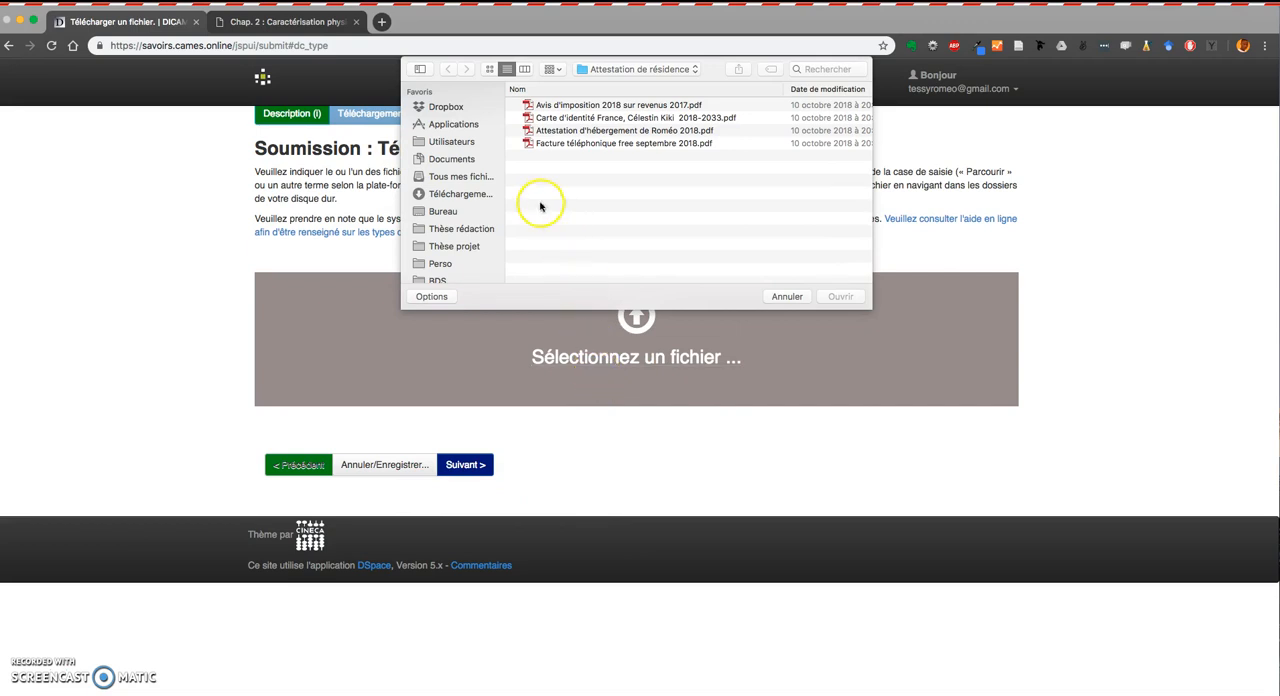
click(461, 162)
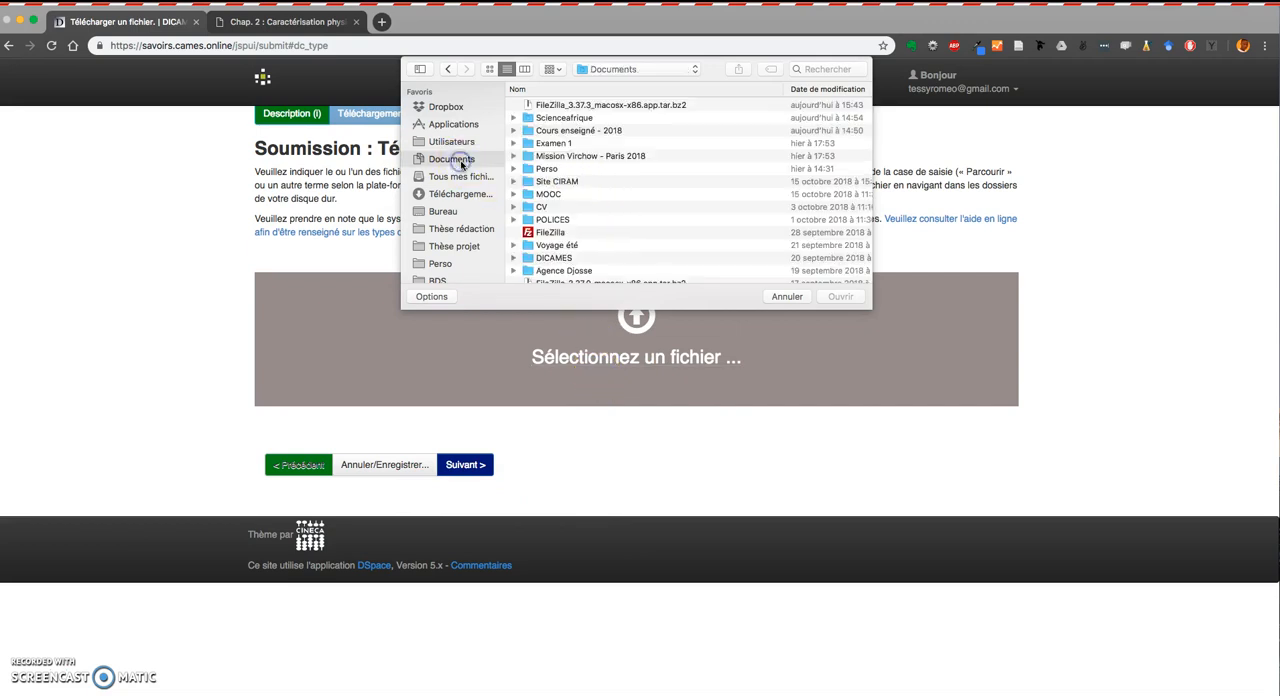
scroll(593, 189, down, 3)
double_click(568, 186)
scroll(568, 189, down, 5)
click(553, 190)
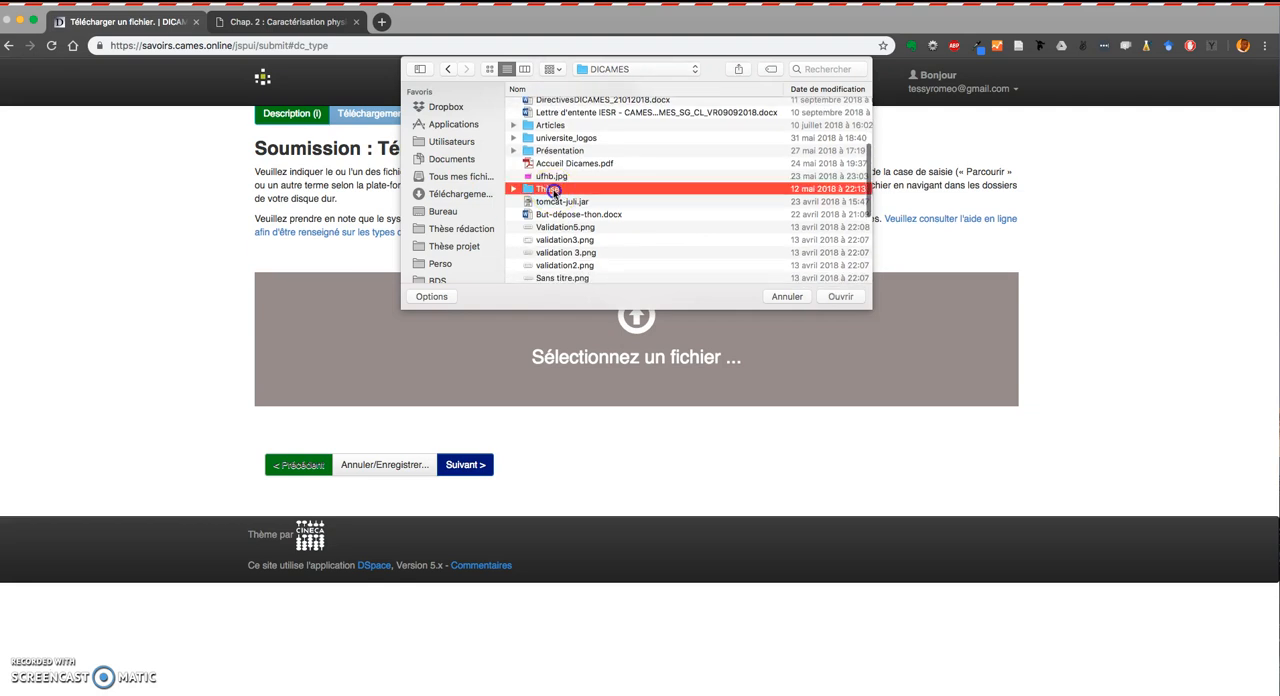
double_click(553, 190)
click(594, 118)
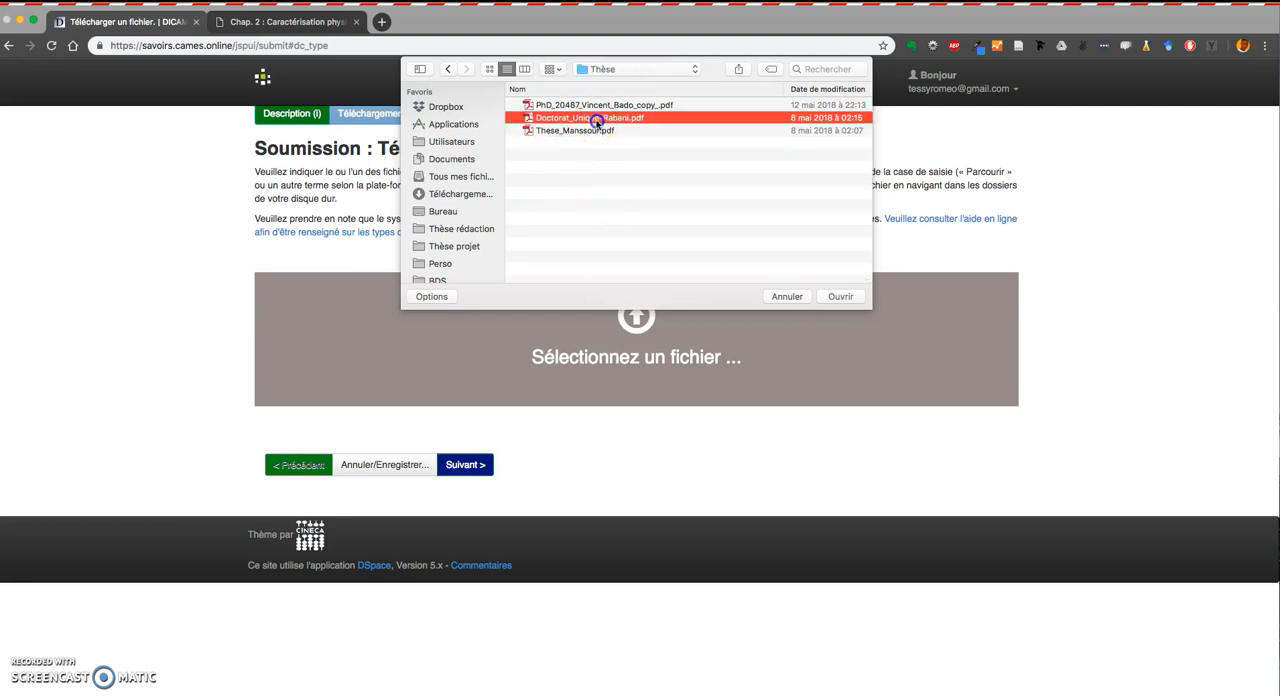
click(838, 298)
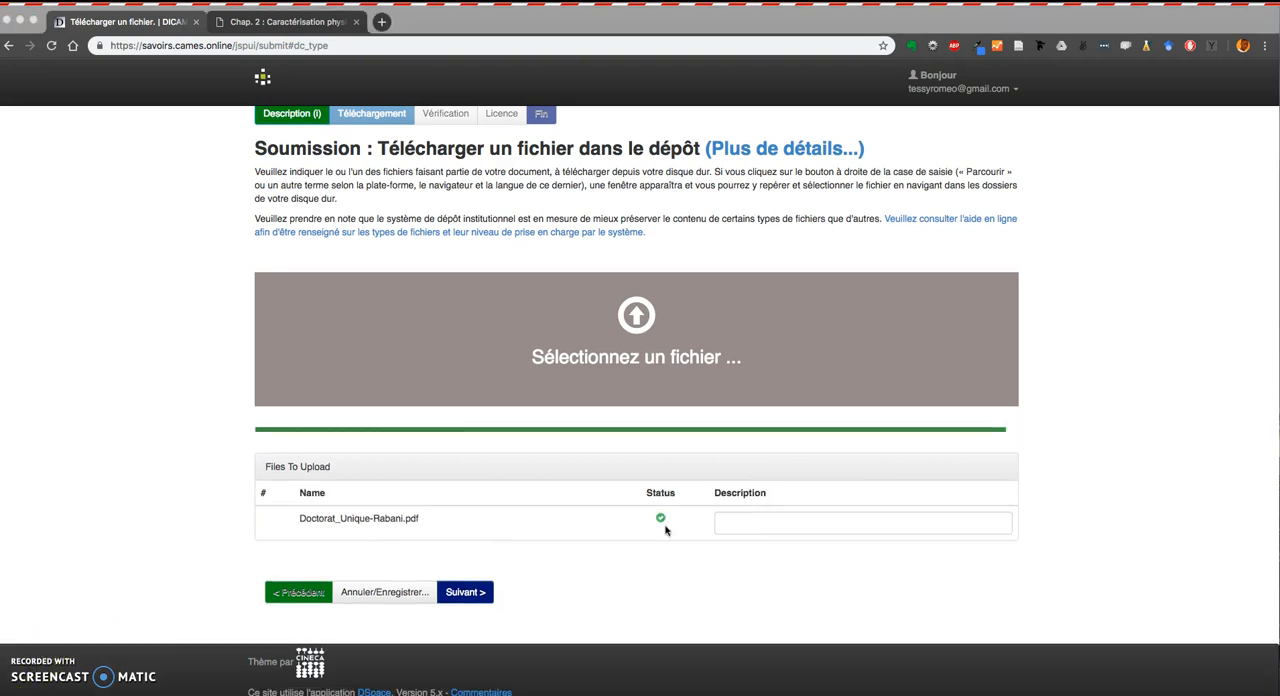
click(463, 594)
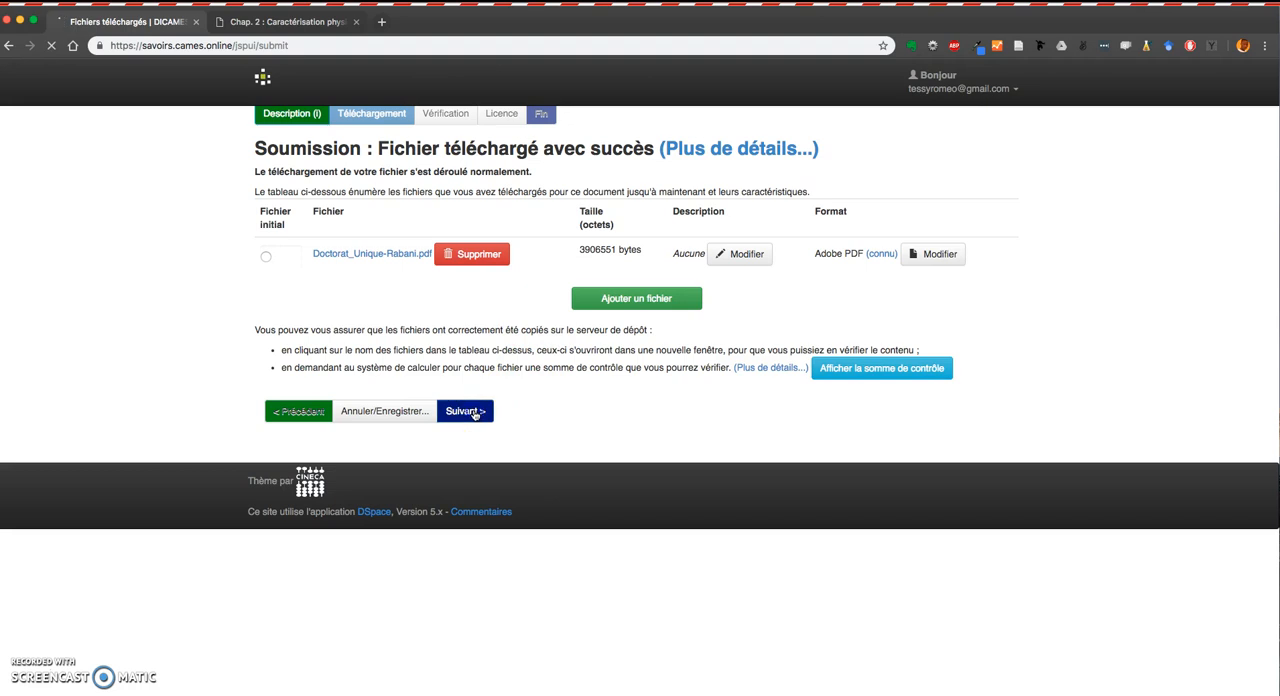
Review the submission summary on the verification page and continue to the licence step.
scroll(475, 415, down, 1)
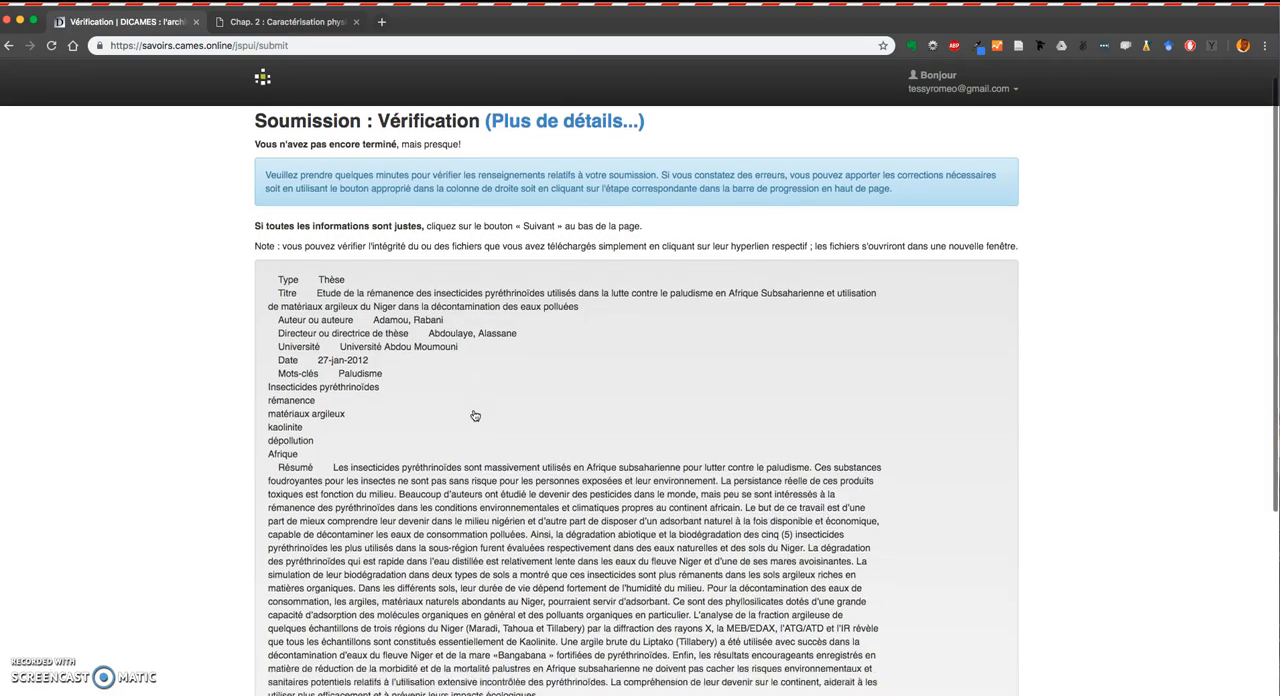
scroll(475, 415, down, 2)
scroll(475, 415, up, 3)
scroll(473, 410, down, 5)
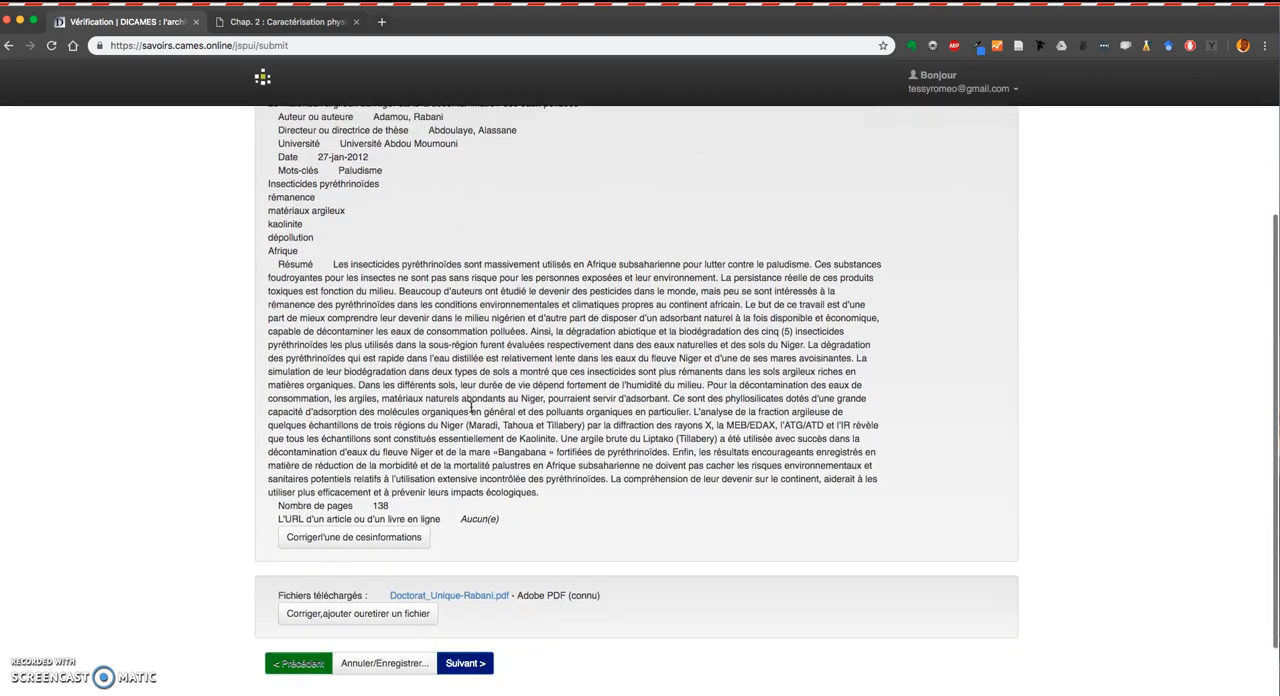
scroll(471, 405, down, 2)
click(466, 578)
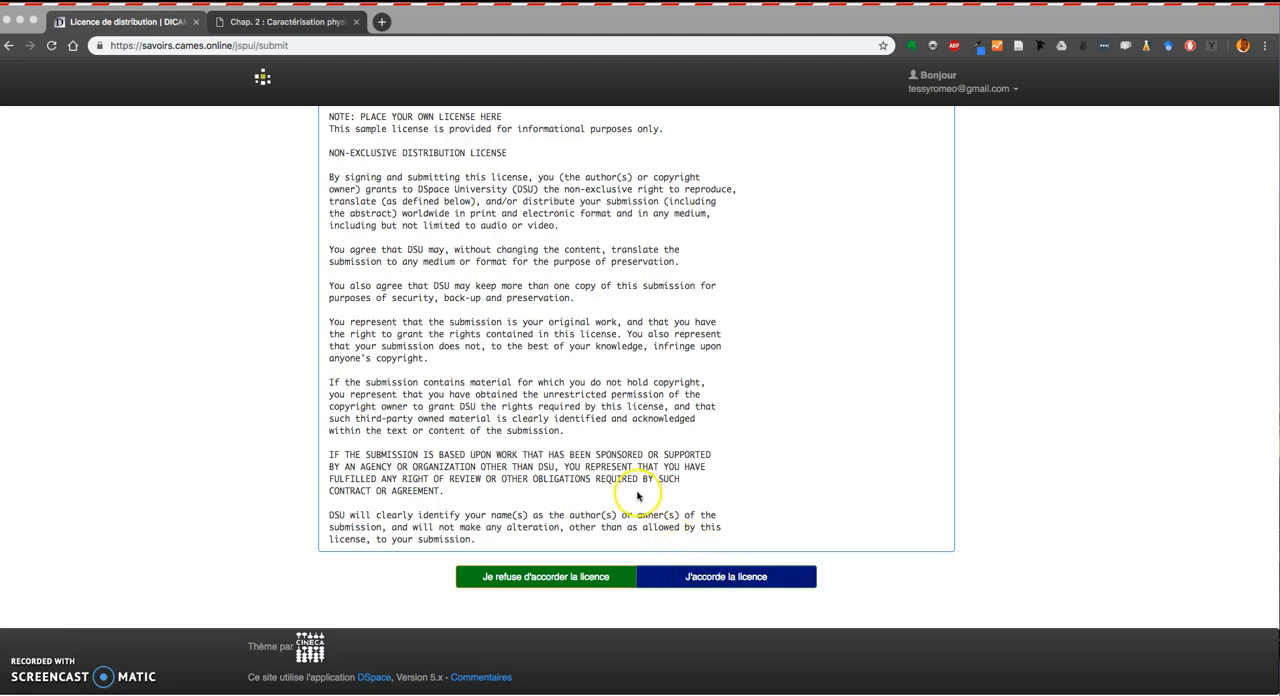
Accept the distribution licence.
scroll(638, 500, up, 3)
scroll(635, 502, down, 3)
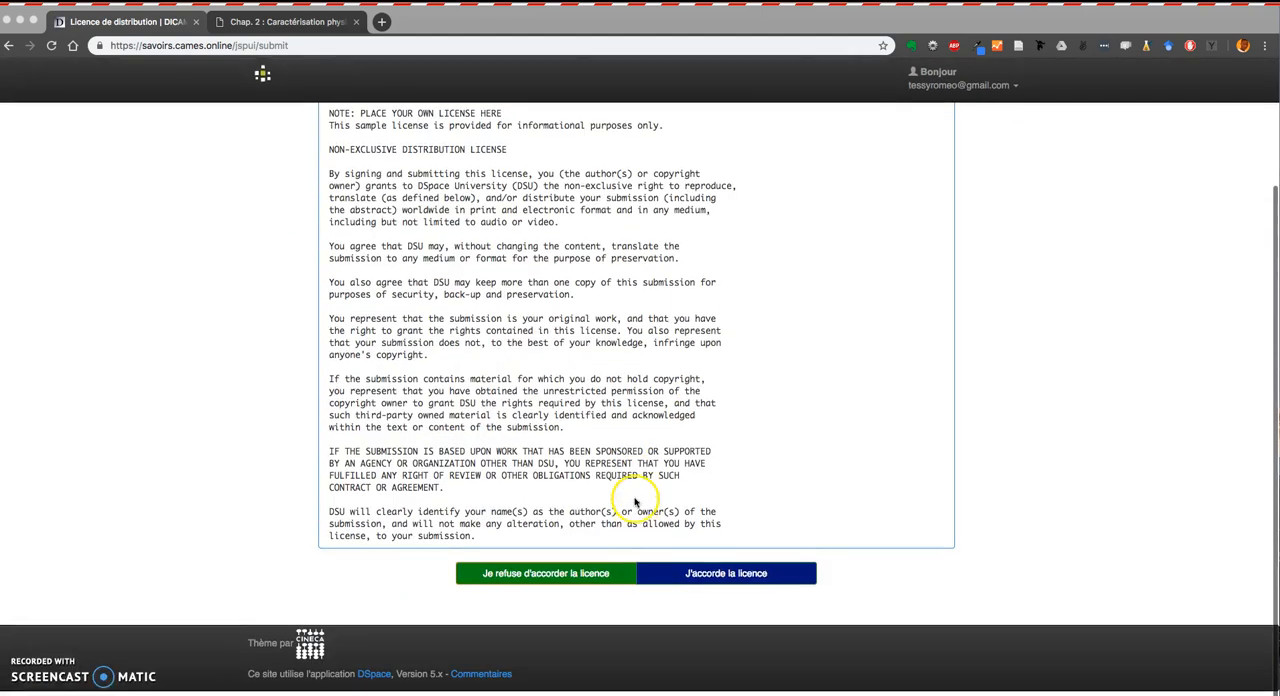
click(732, 584)
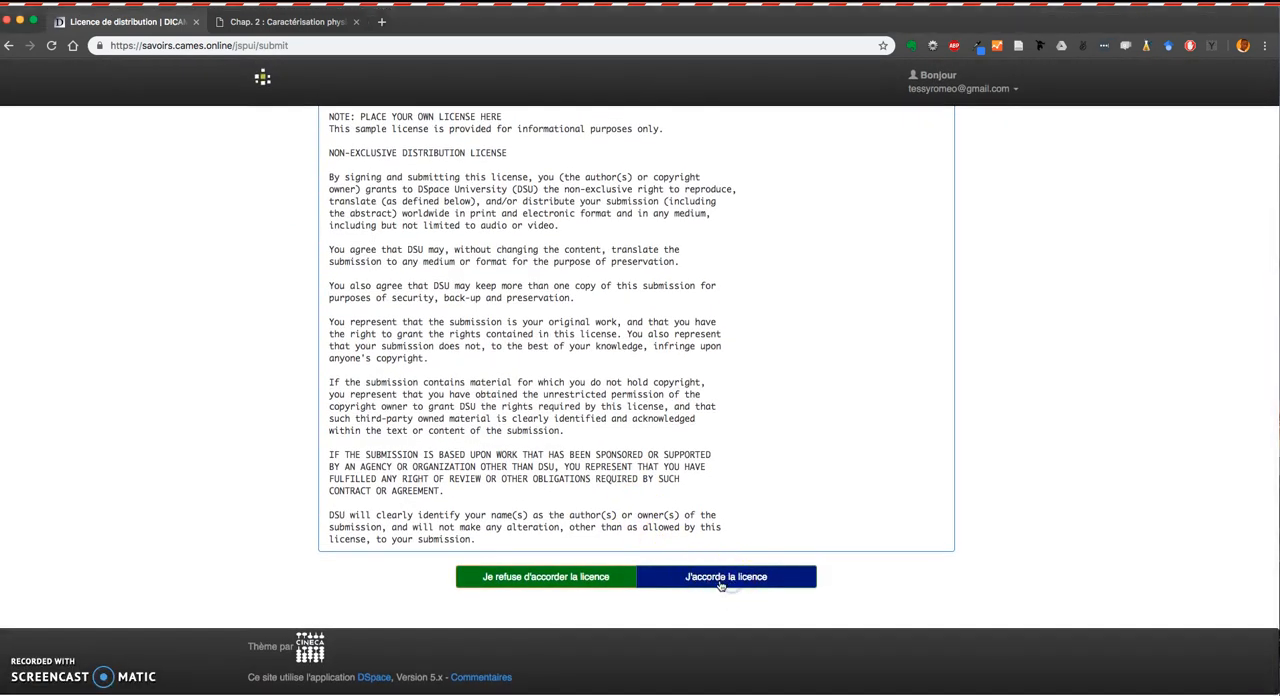